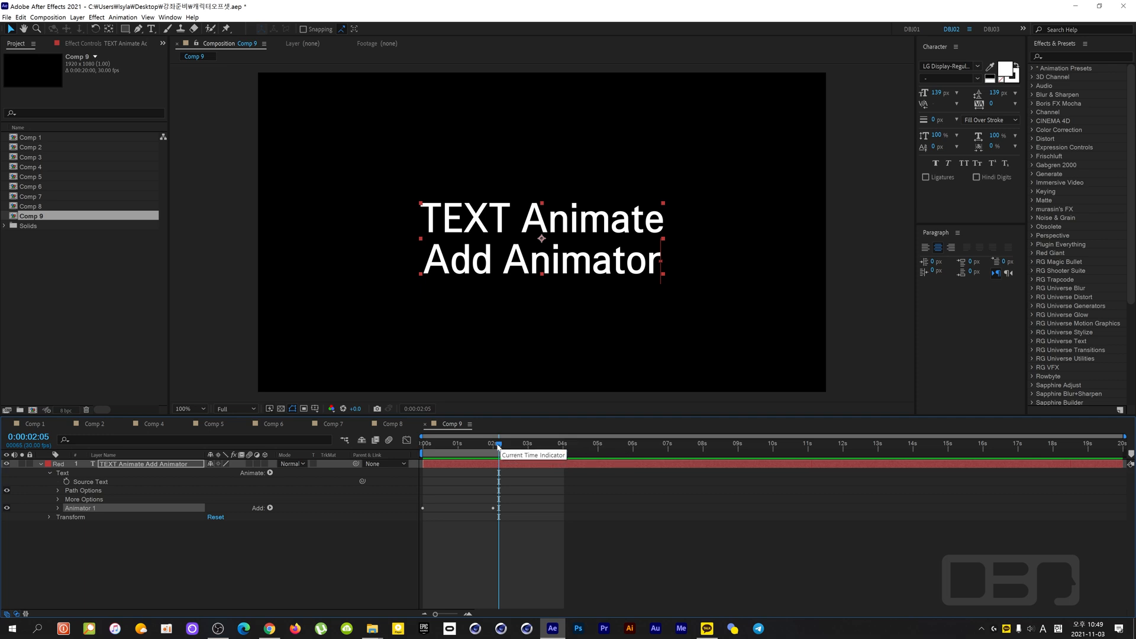
# - Examine the properties the text layer can animate while Animator 1 is selected, and return the time to 0:00:00:00
pyautogui.click(472, 449)
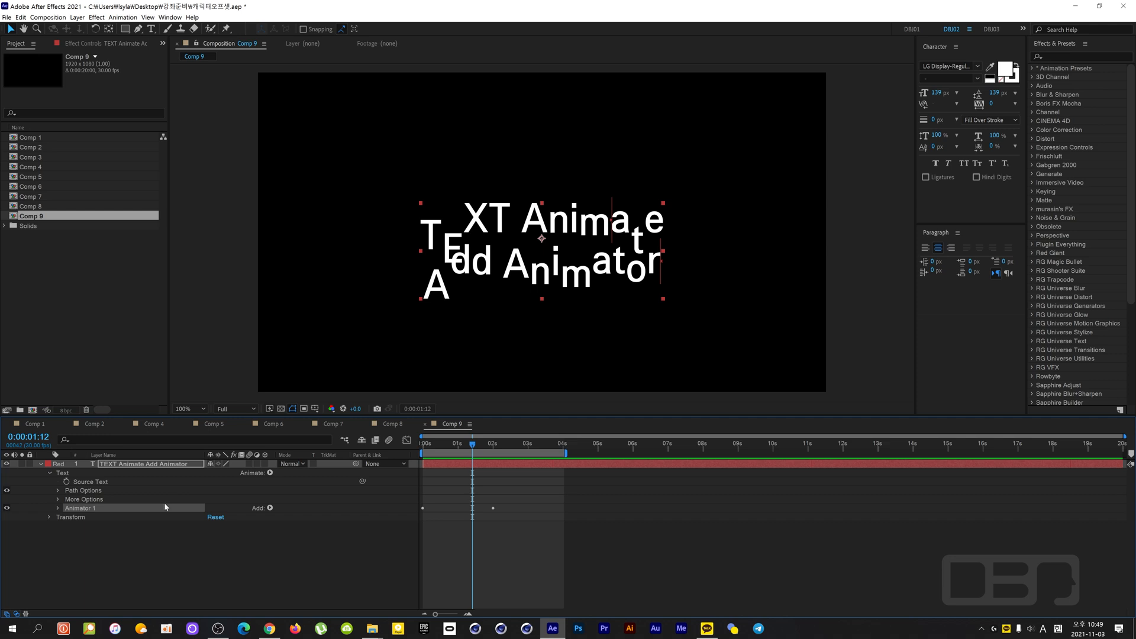
pyautogui.click(128, 466)
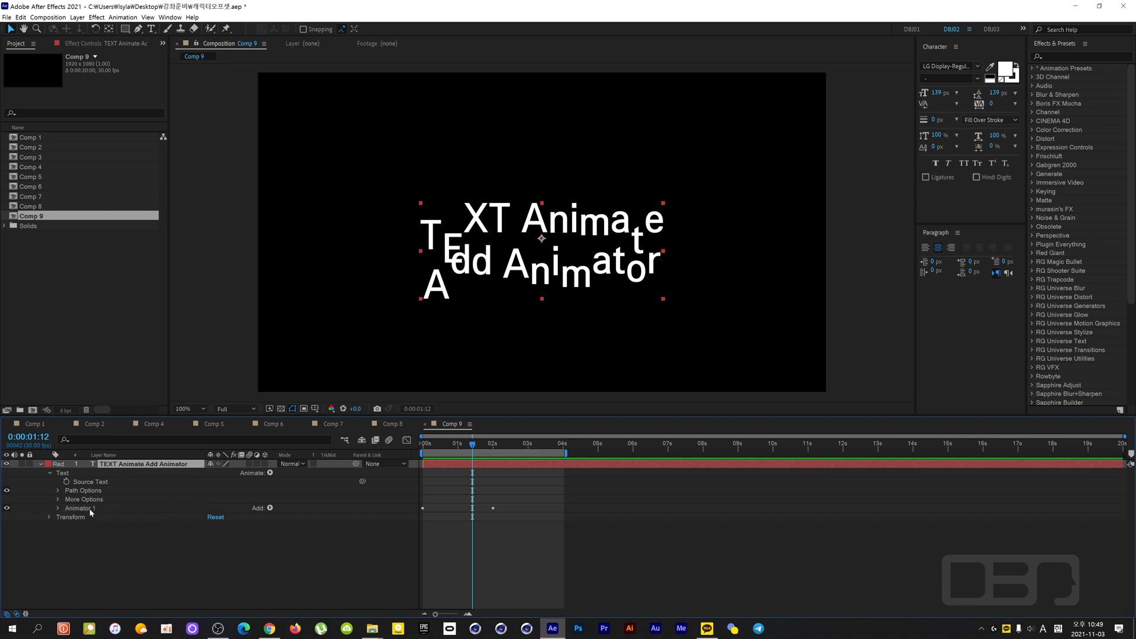
pyautogui.click(146, 511)
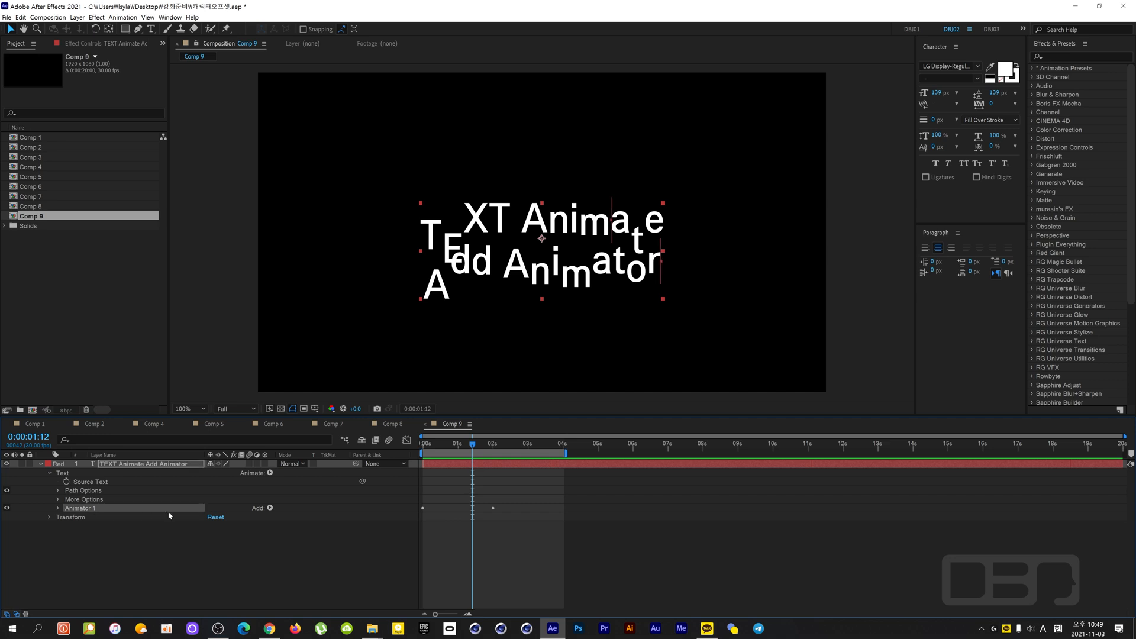
pyautogui.click(270, 473)
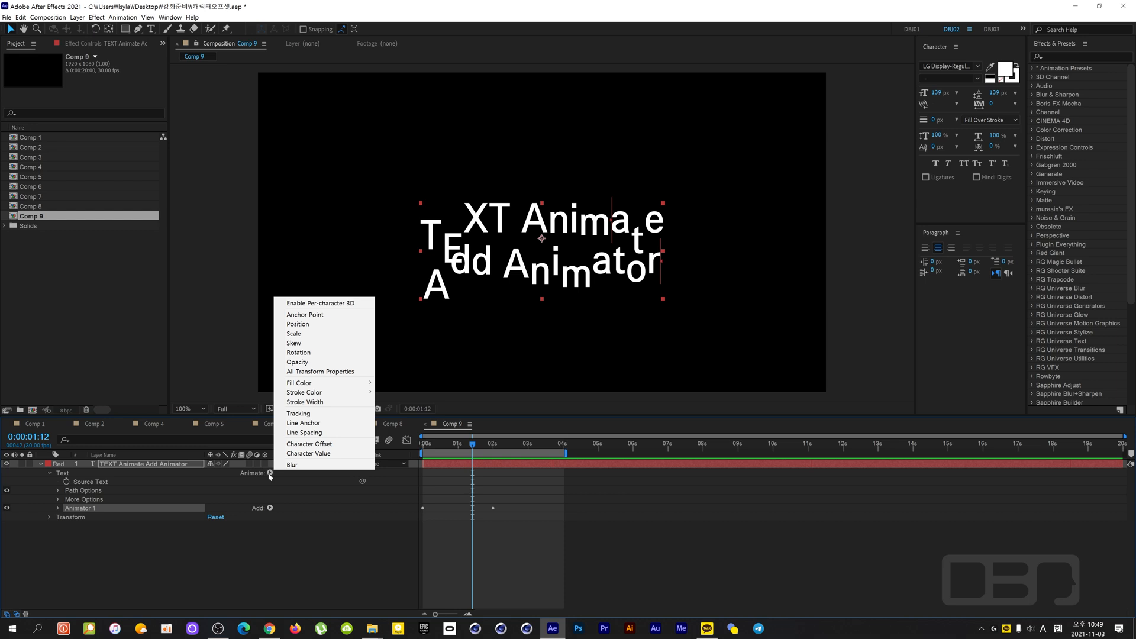
pyautogui.moveTo(473, 447); pyautogui.dragTo(360, 464)
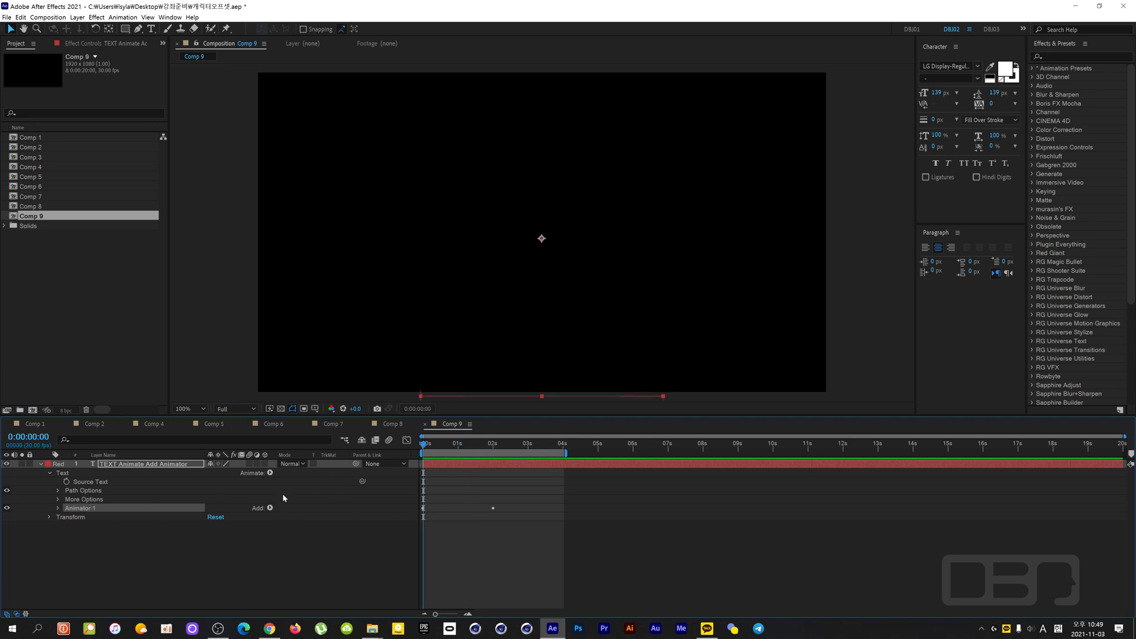
pyautogui.click(270, 472)
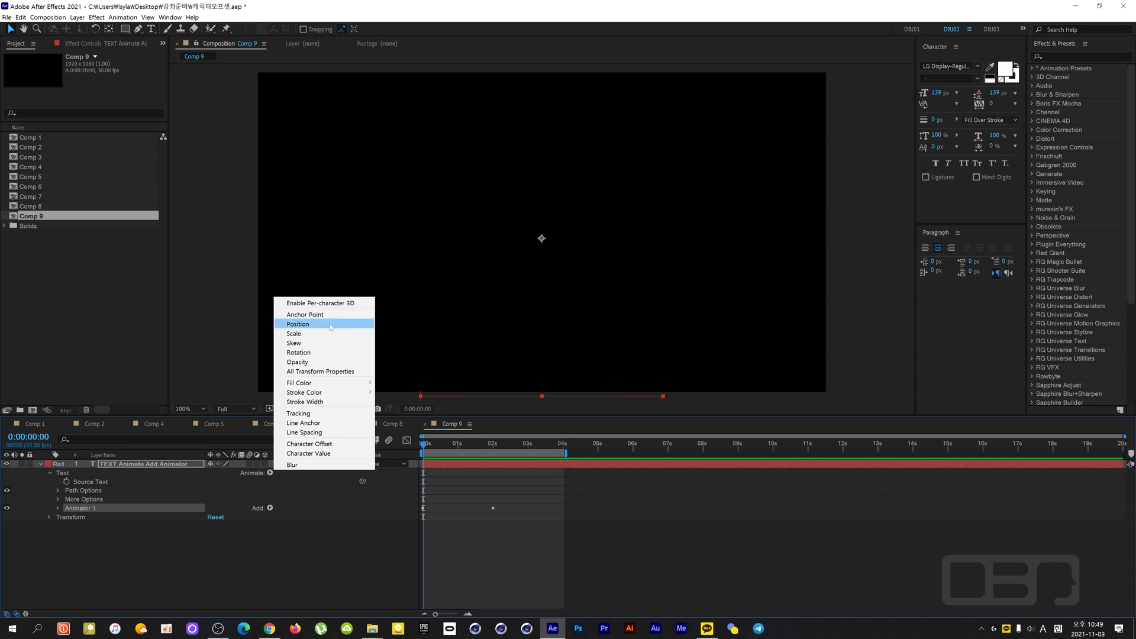
pyautogui.click(293, 325)
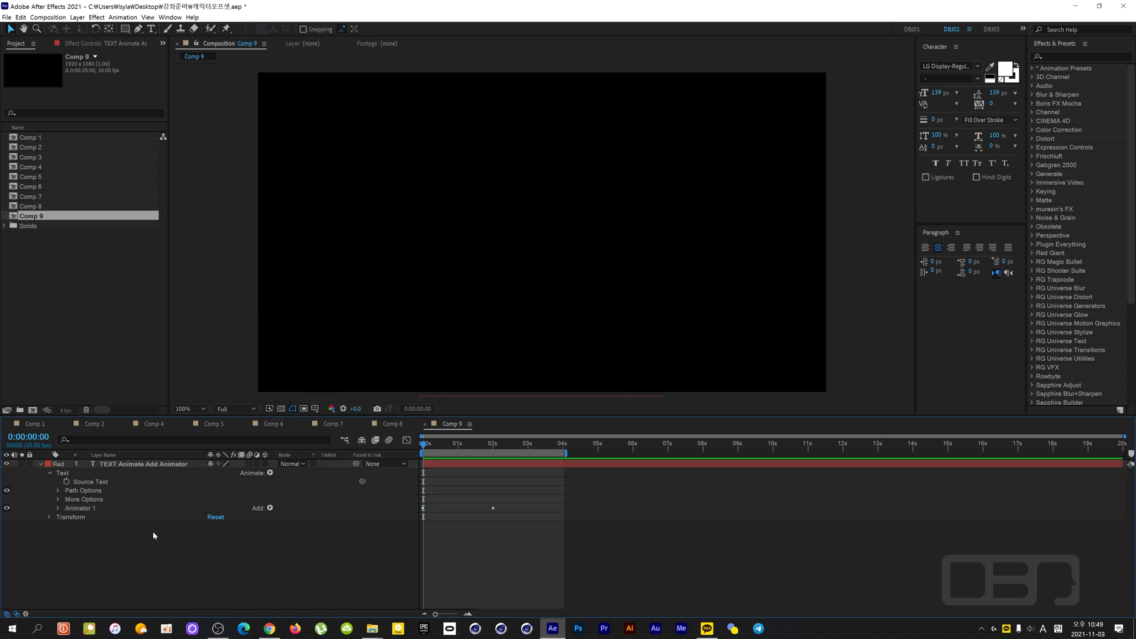
# - Preview the character animation driven by Animator 1 and scrub back to 0:00:00:18
pyautogui.press('space')
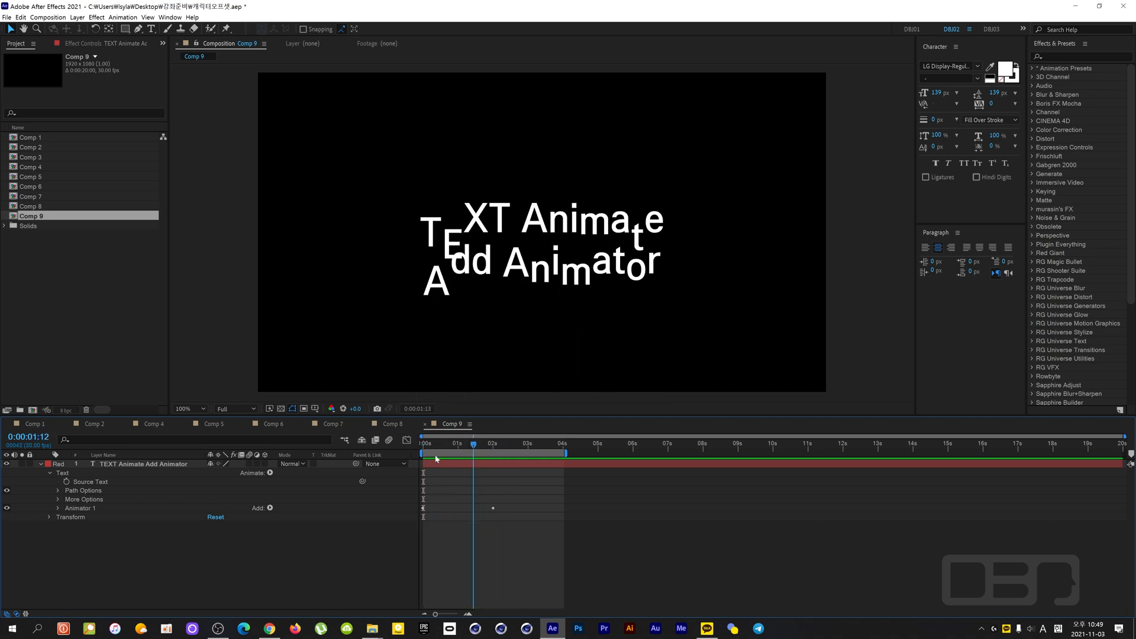
pyautogui.press('space')
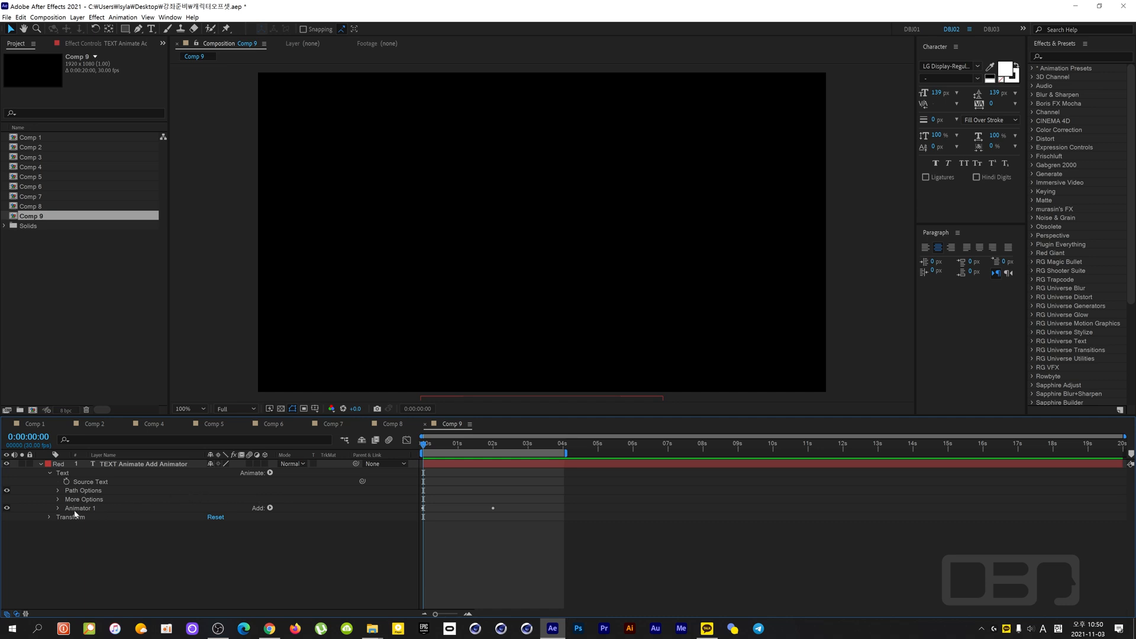
pyautogui.click(148, 507)
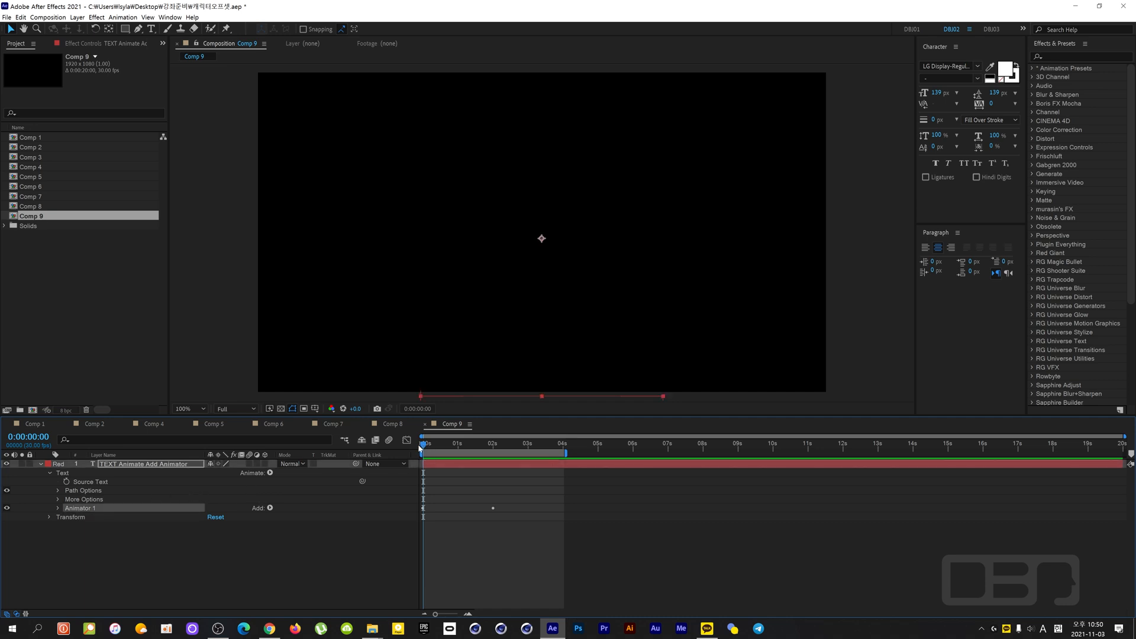
pyautogui.press('space')
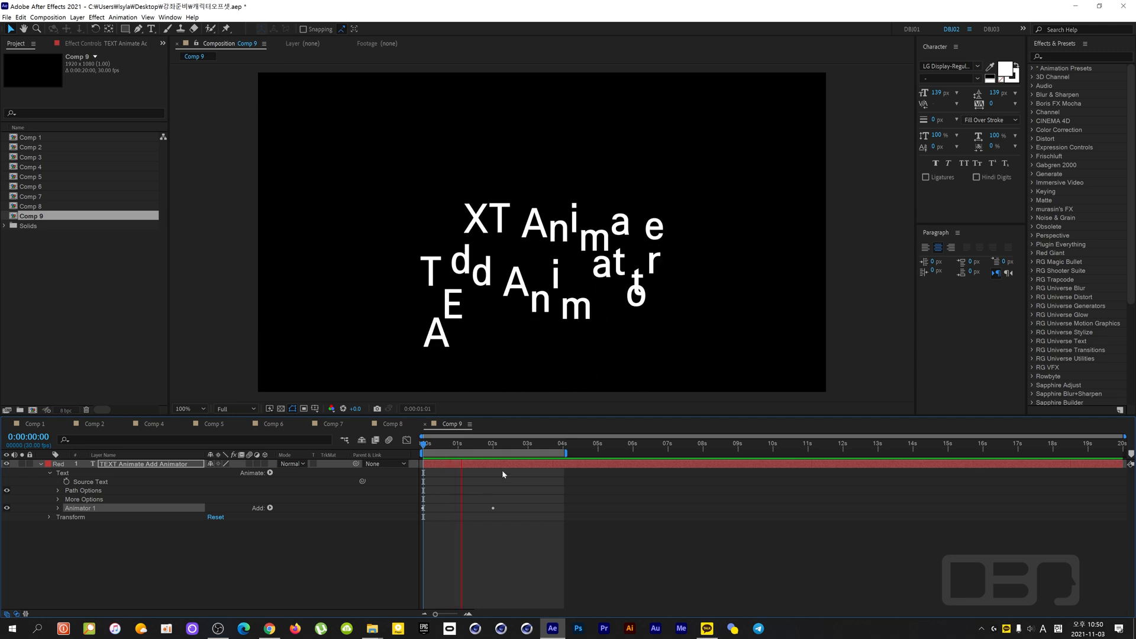
pyautogui.moveTo(506, 445); pyautogui.dragTo(480, 459)
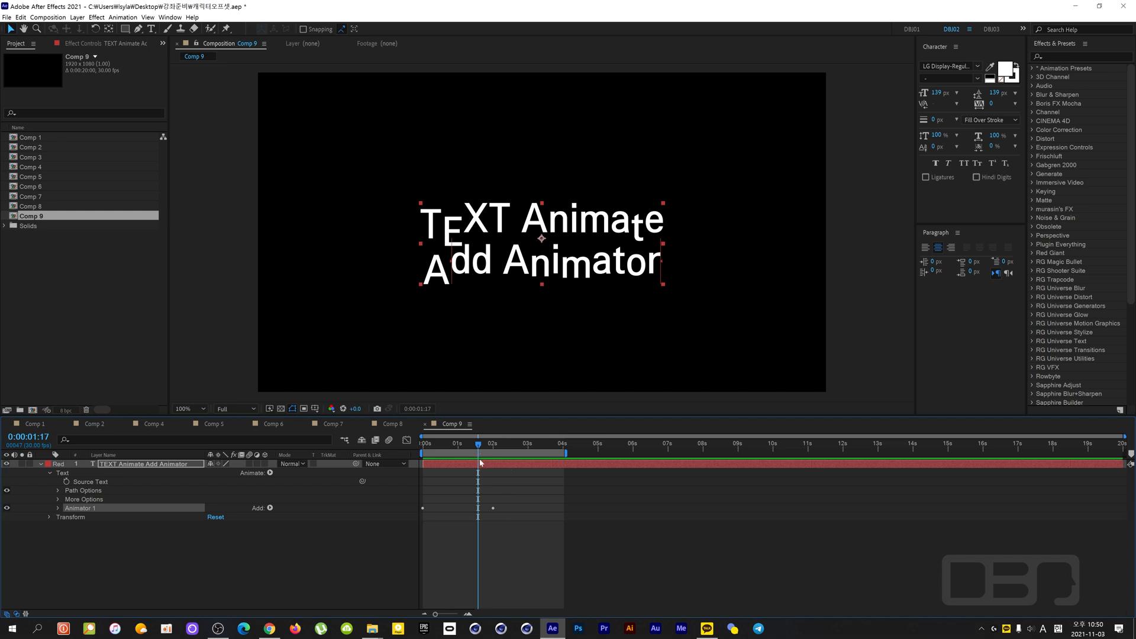
pyautogui.moveTo(479, 449); pyautogui.dragTo(447, 452)
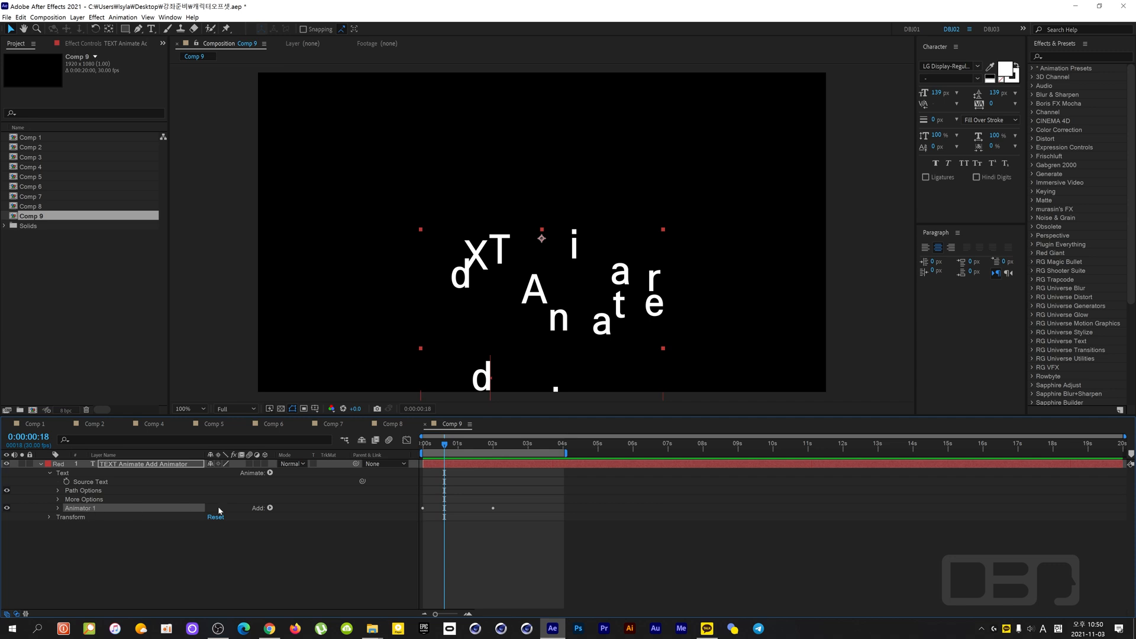
# - Review the properties that can be added to Animator 1 and expand its Range Selector and Position settings
pyautogui.click(271, 509)
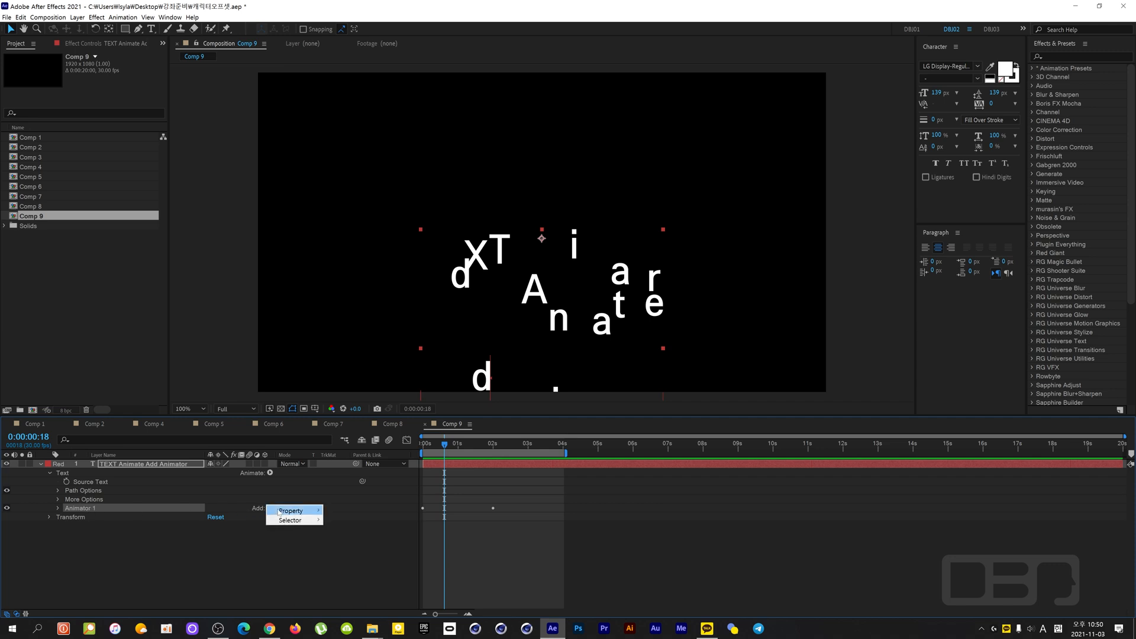
pyautogui.moveTo(279, 512)
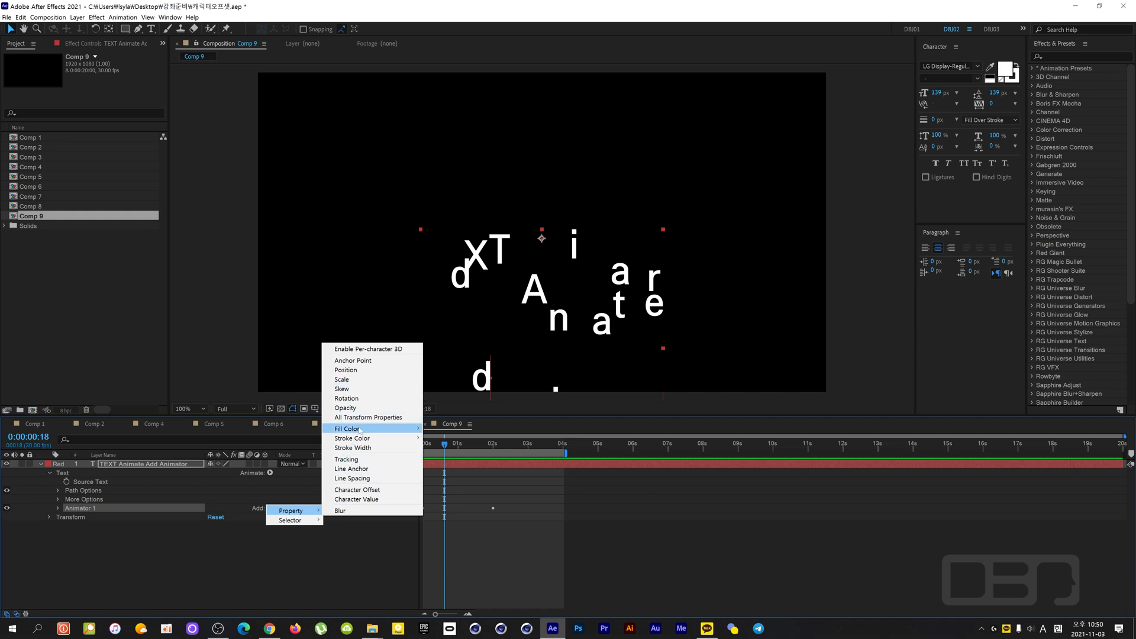
pyautogui.click(163, 509)
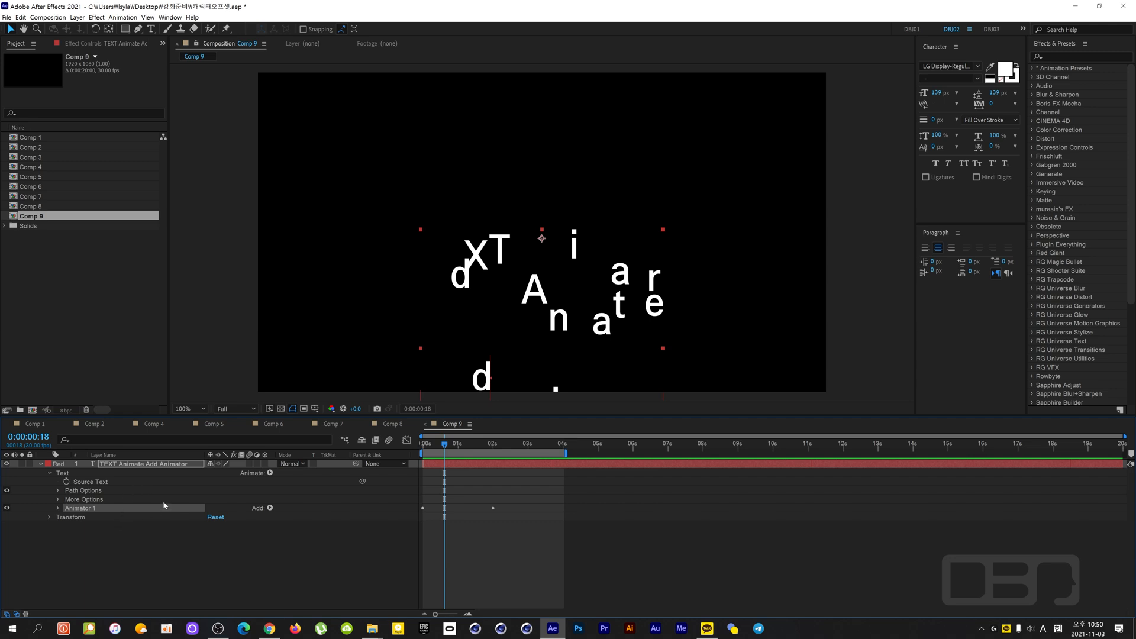
pyautogui.click(57, 508)
pyautogui.click(74, 517)
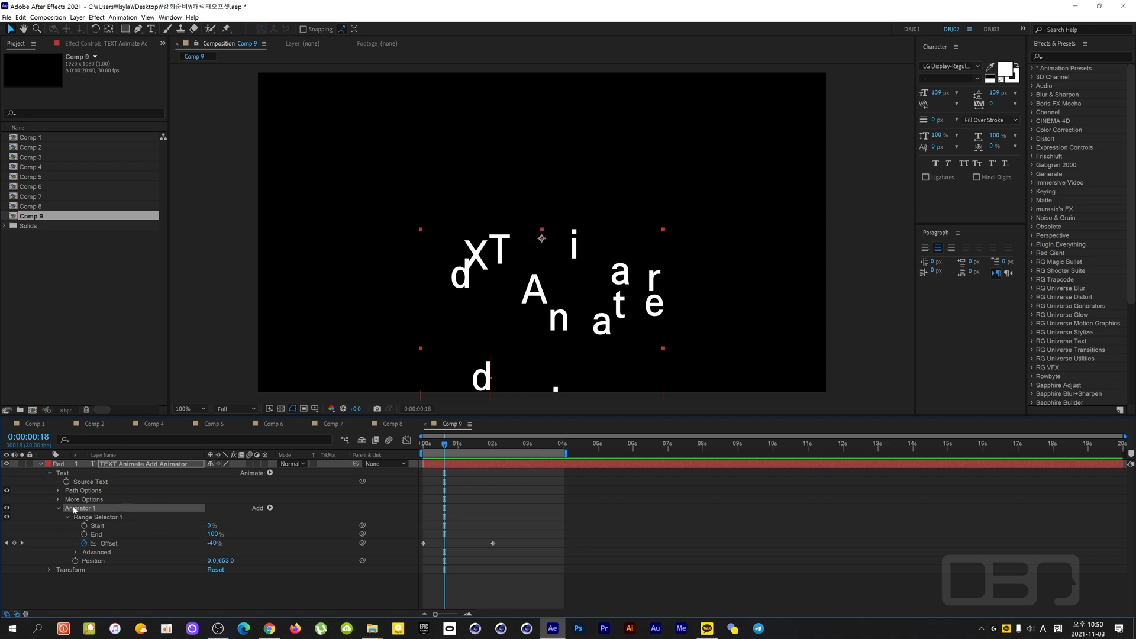
pyautogui.click(270, 473)
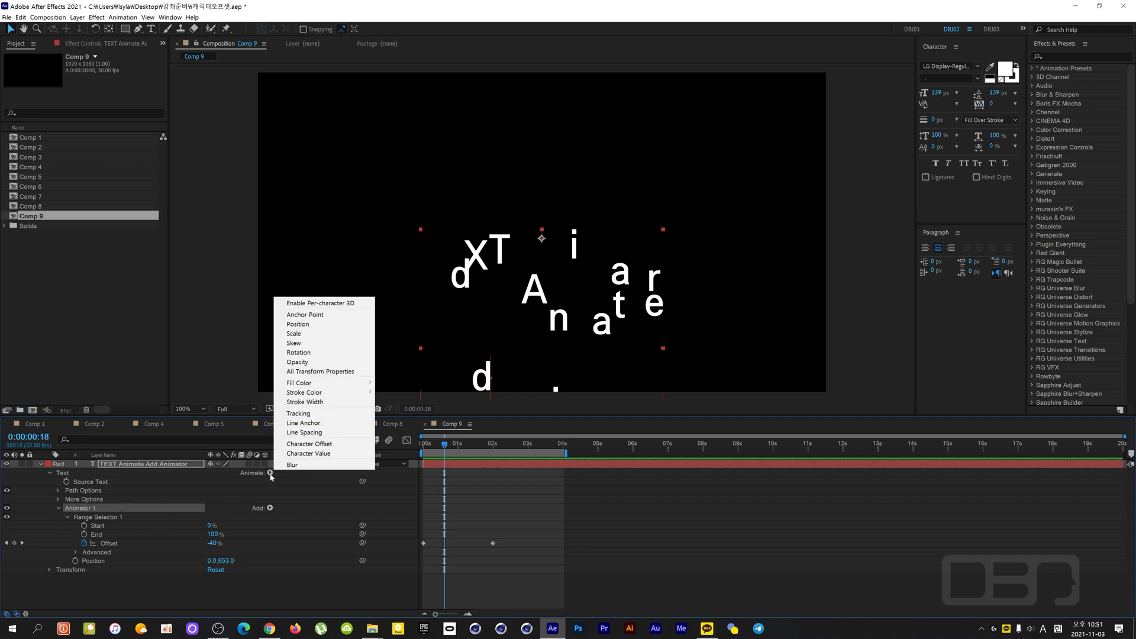
pyautogui.click(329, 325)
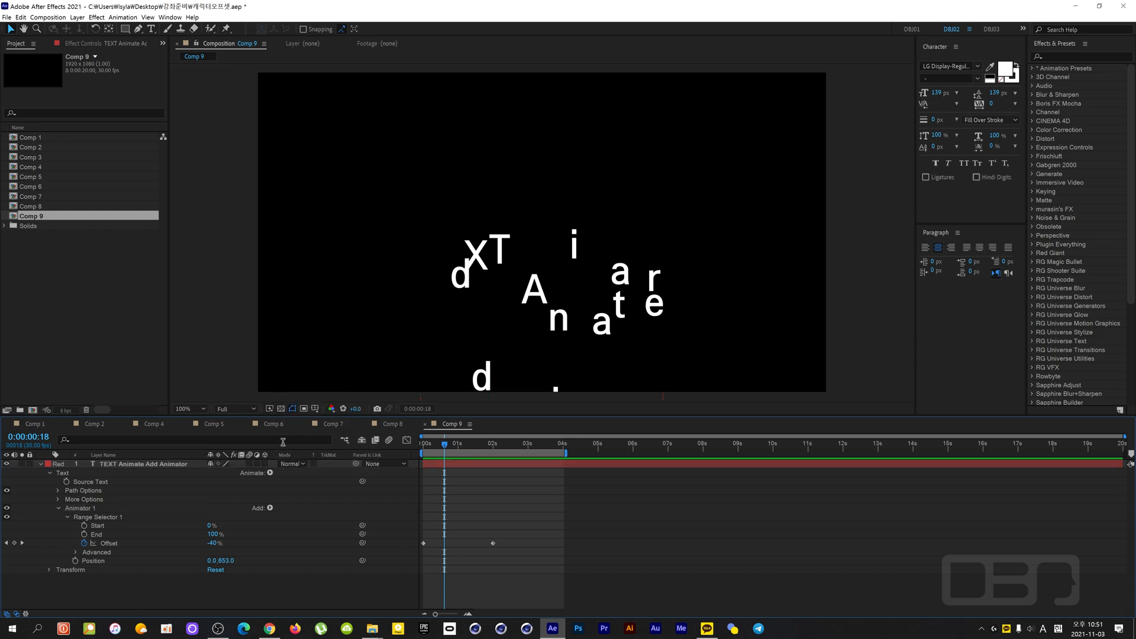
# - Try adding a separate Position animator to the text layer with Animator 1 deselected, and delete the new animator
pyautogui.click(58, 509)
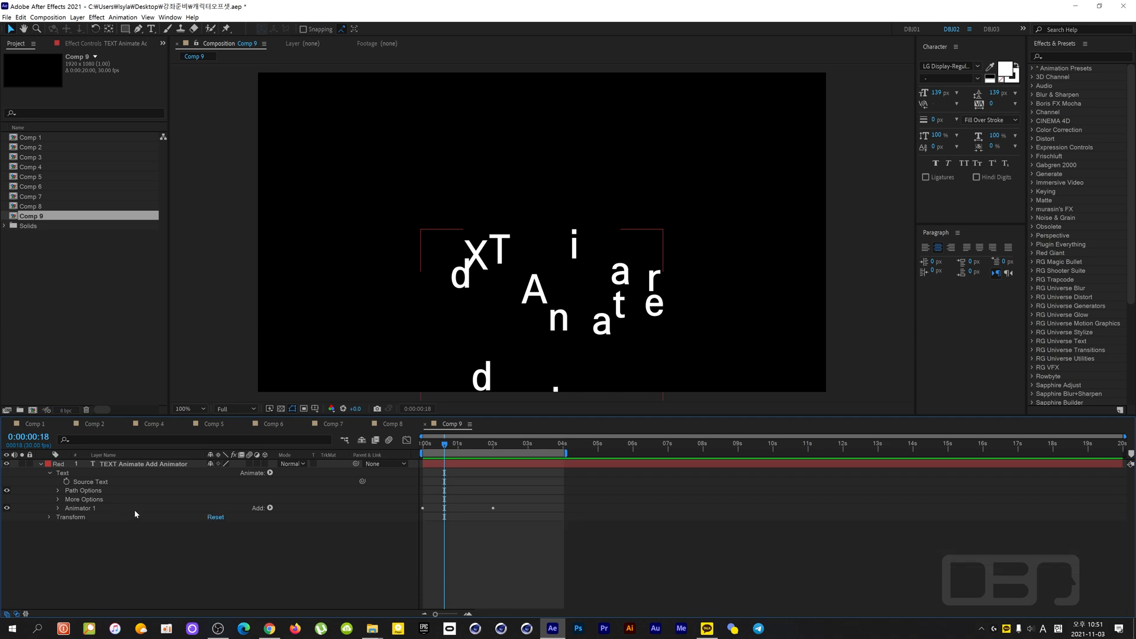
pyautogui.click(91, 509)
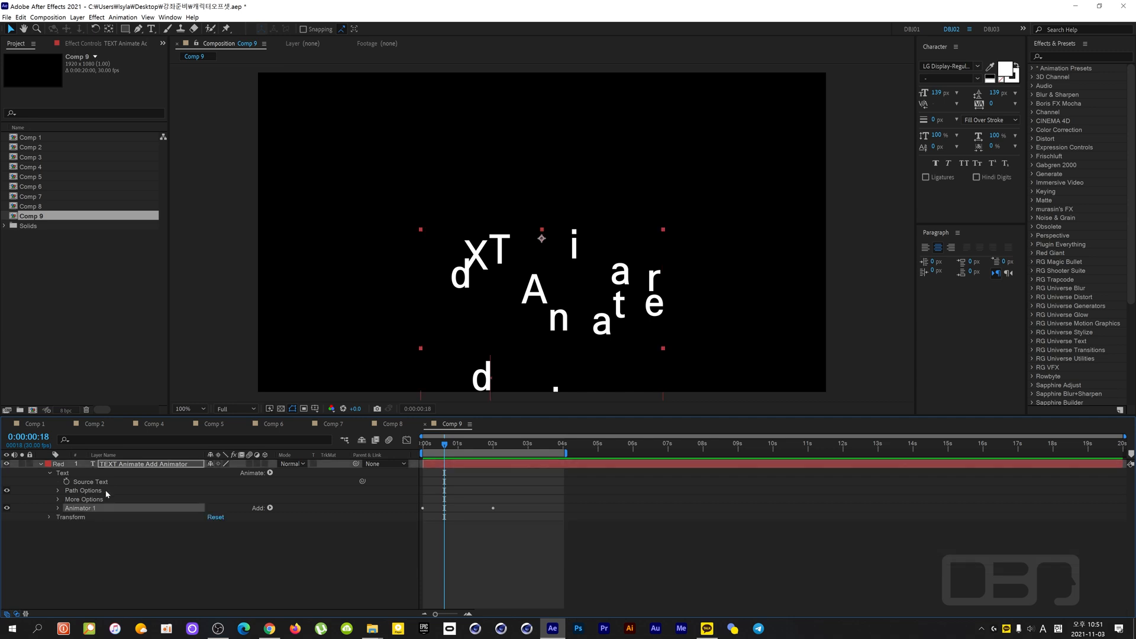
pyautogui.click(100, 524)
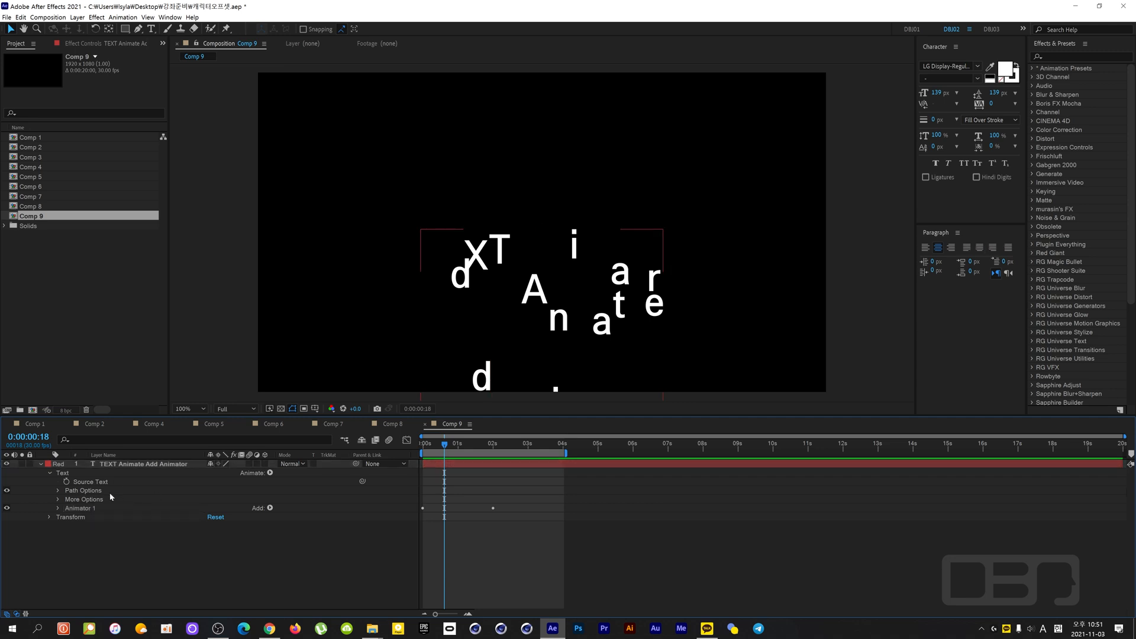
pyautogui.click(270, 474)
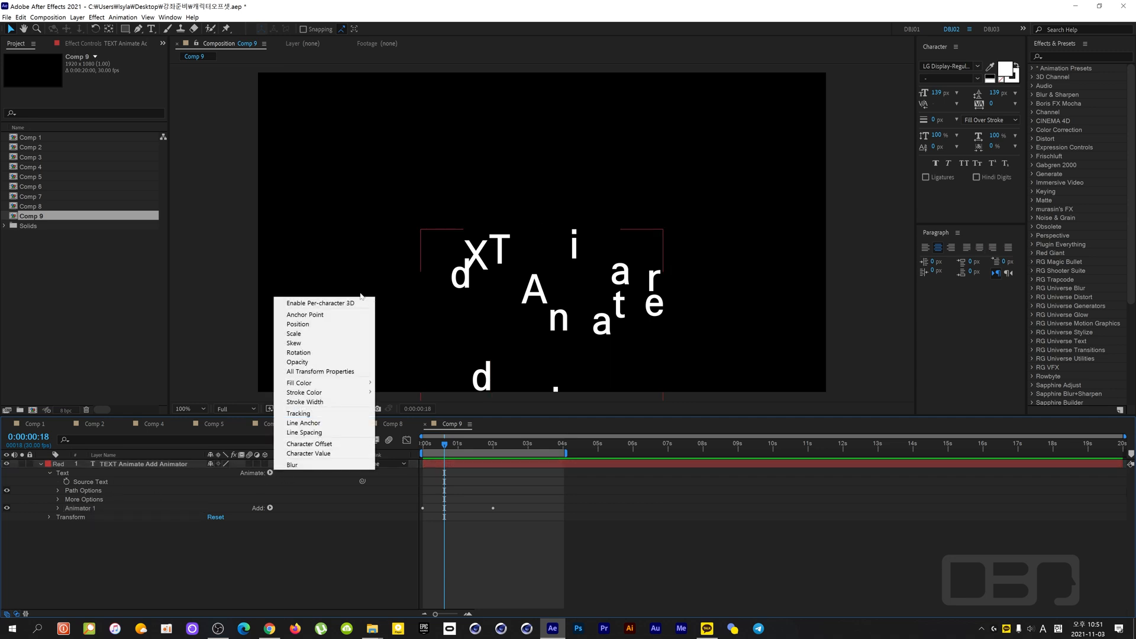
pyautogui.click(310, 329)
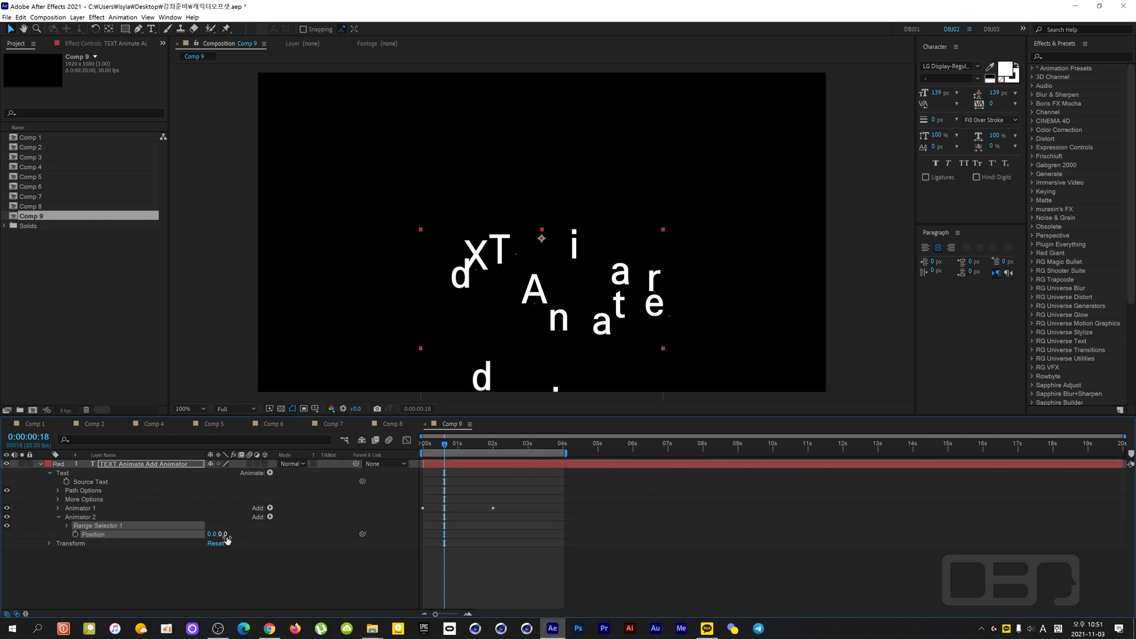
pyautogui.click(89, 518)
pyautogui.press('Delete')
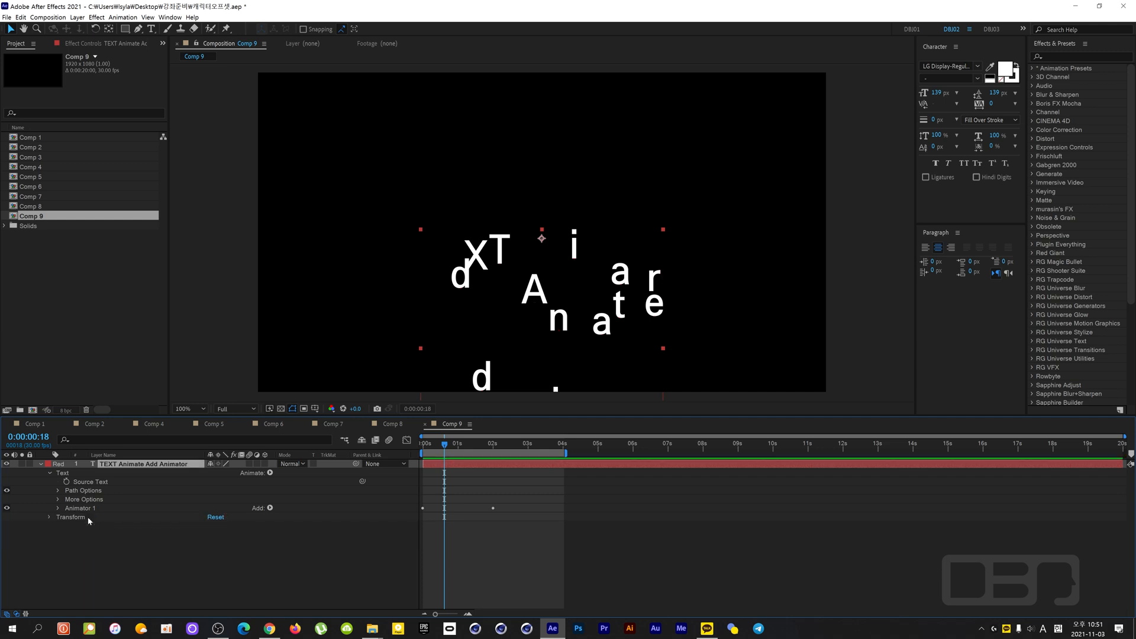
# - Try adding a Rotation property through Animate with Animator 1 selected, and delete that property
pyautogui.click(89, 507)
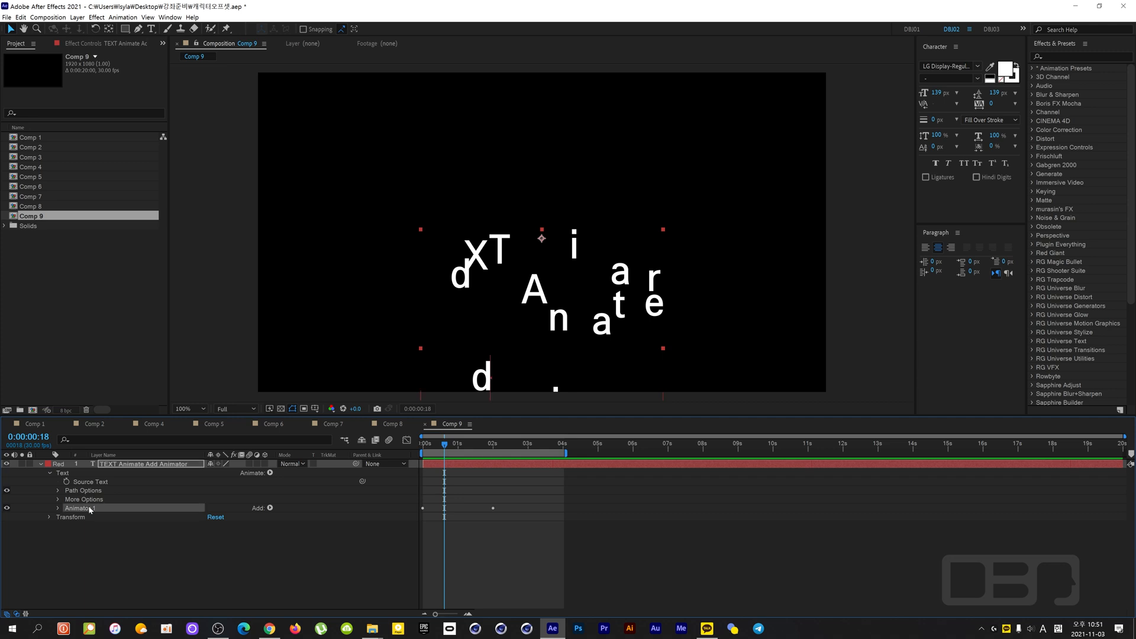
pyautogui.click(270, 473)
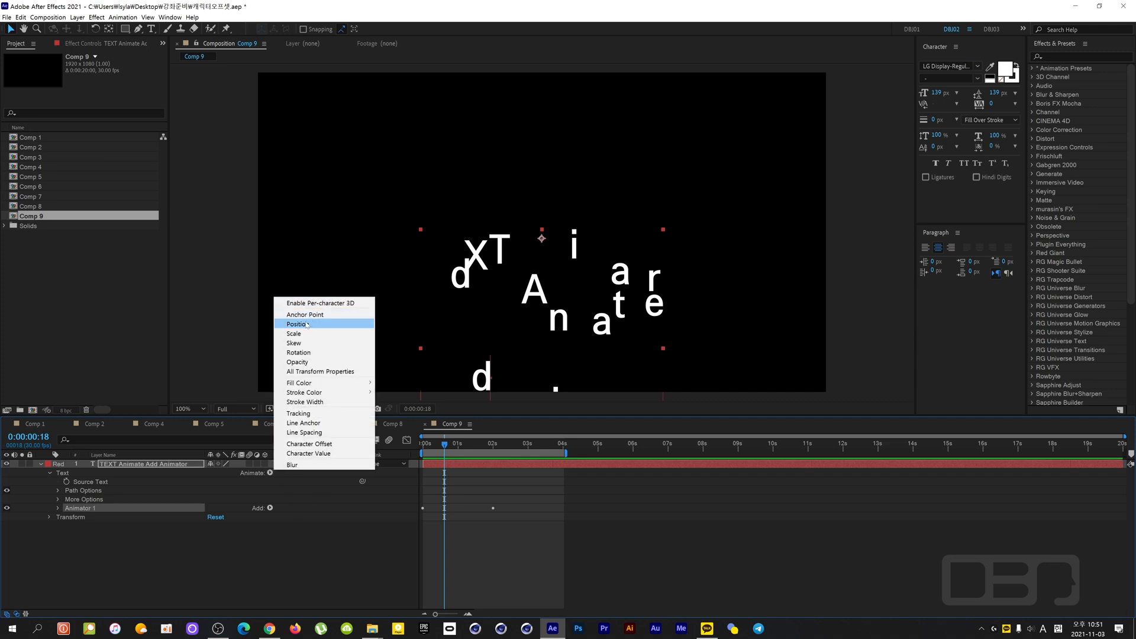
pyautogui.click(85, 510)
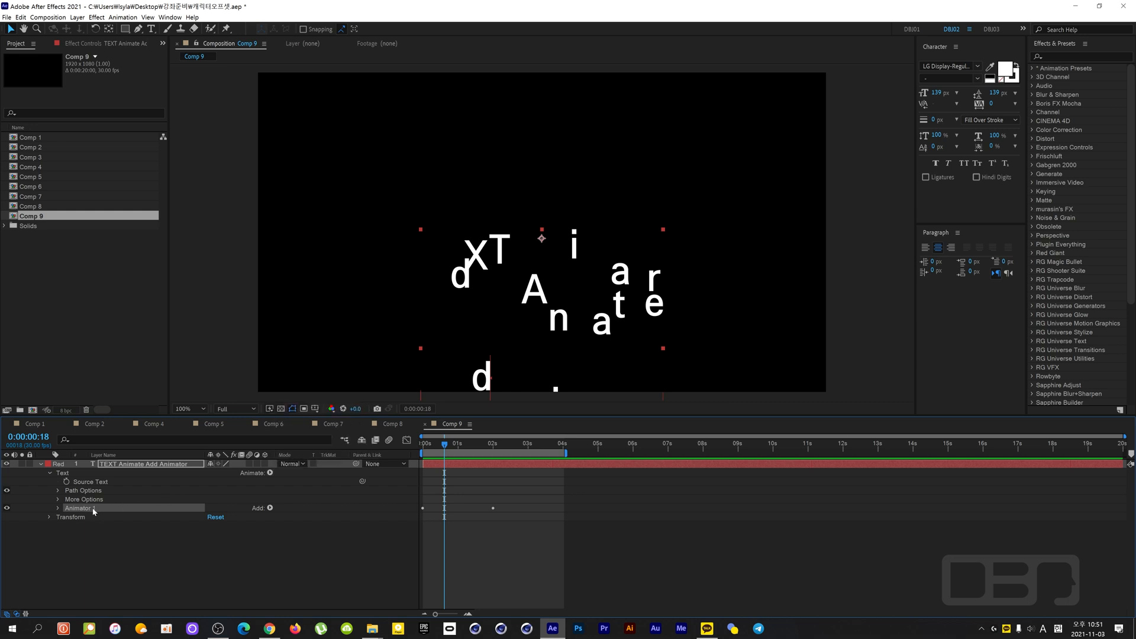
pyautogui.click(58, 507)
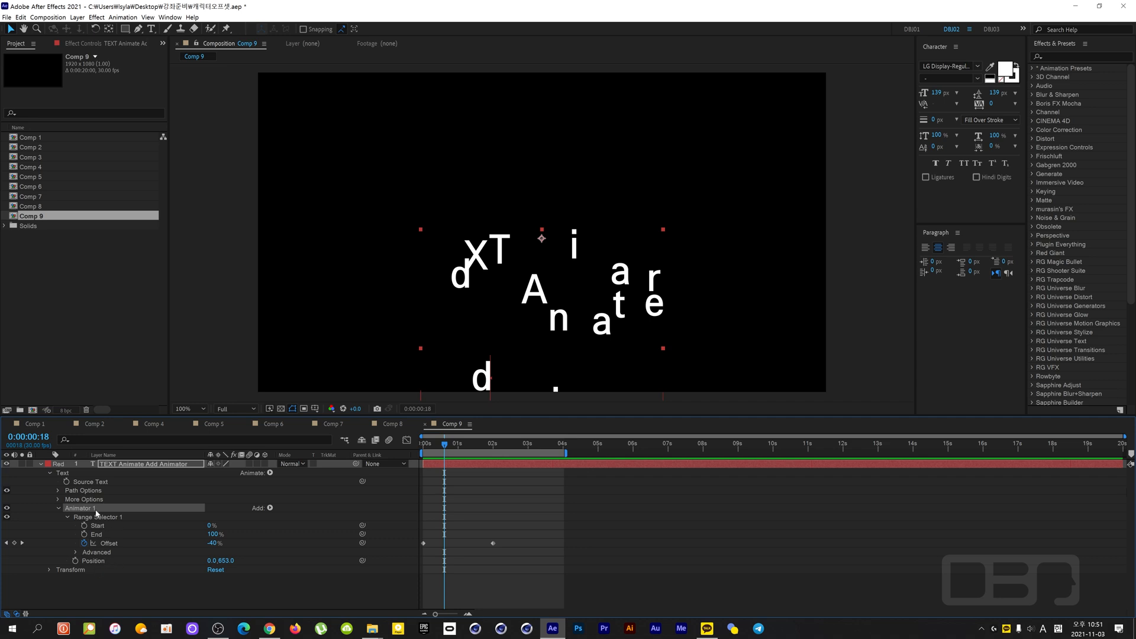
pyautogui.click(269, 472)
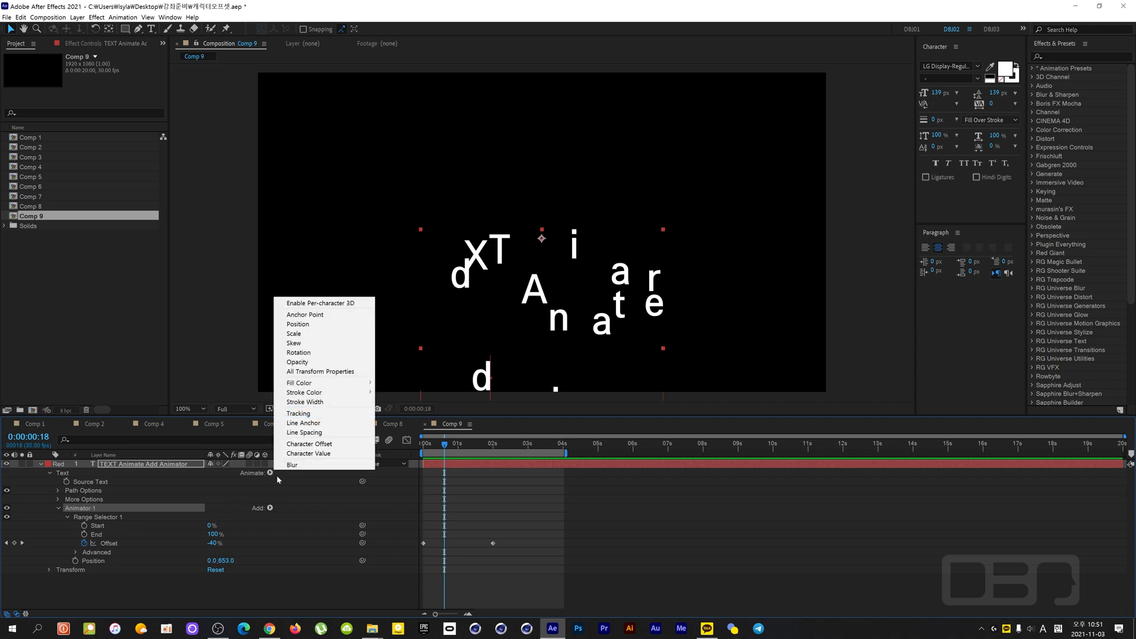
pyautogui.click(351, 354)
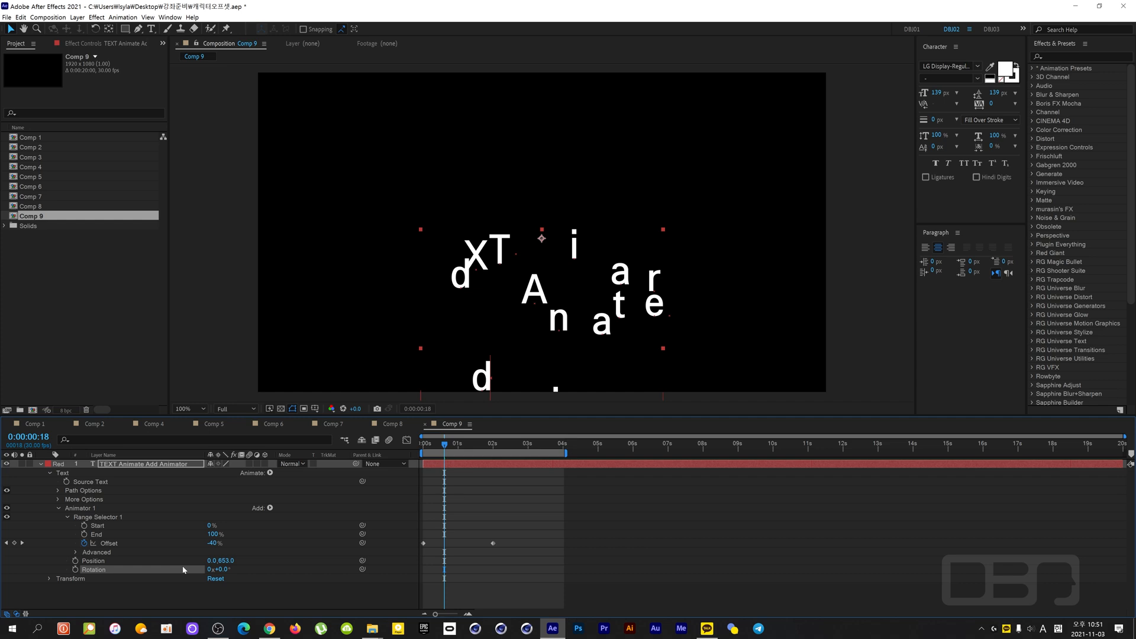
pyautogui.press('Delete')
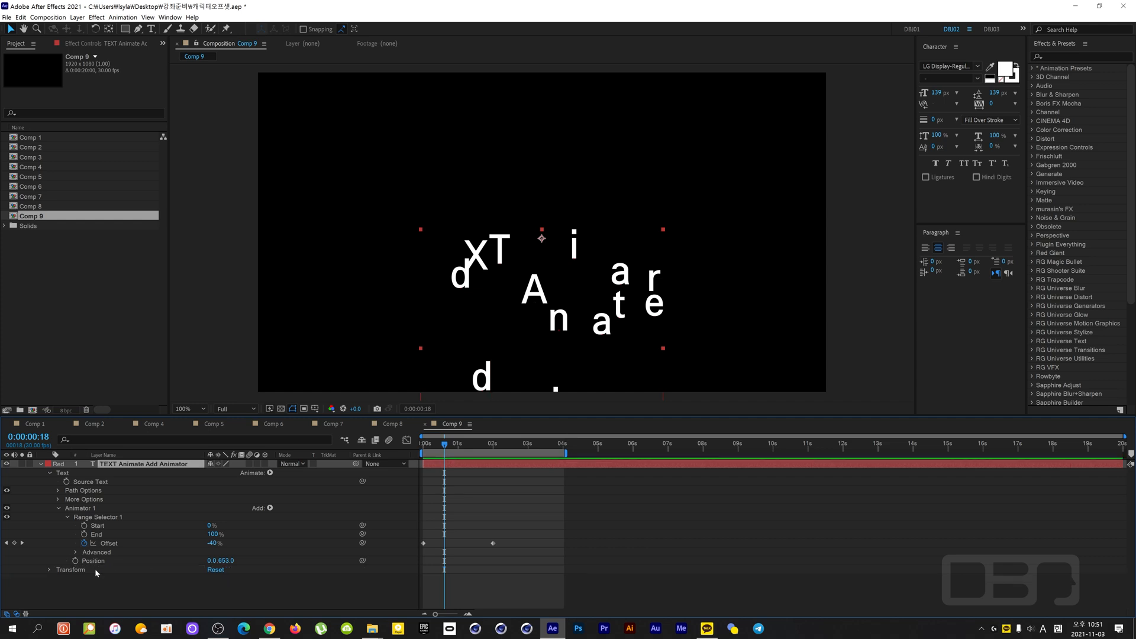
# - Review the properties that can be added directly to Animator 1
pyautogui.click(85, 512)
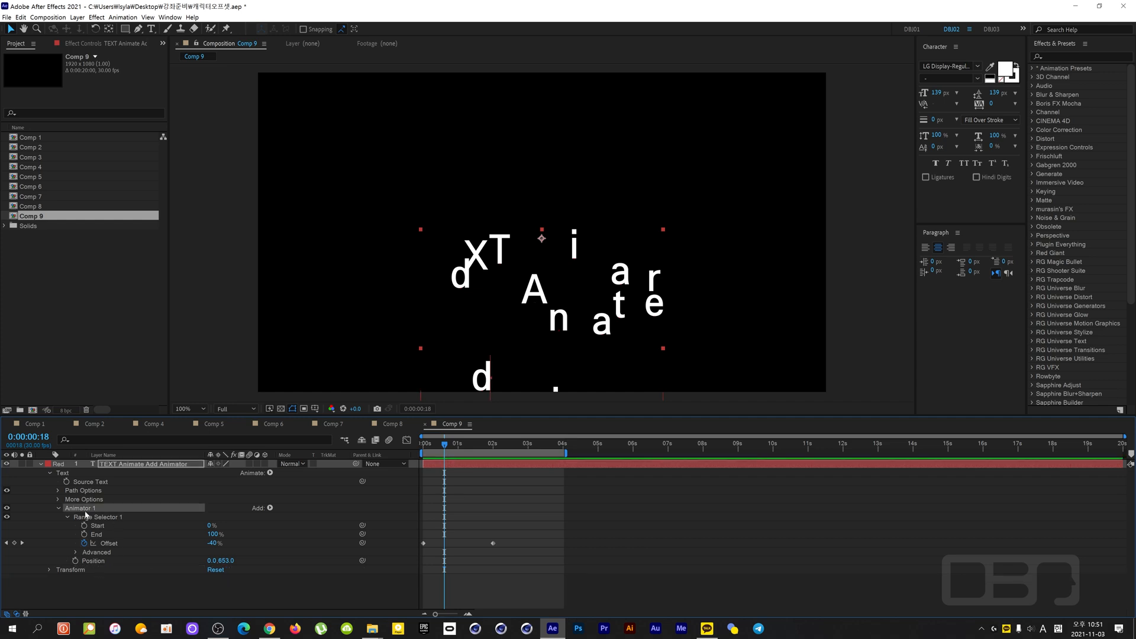
pyautogui.click(270, 508)
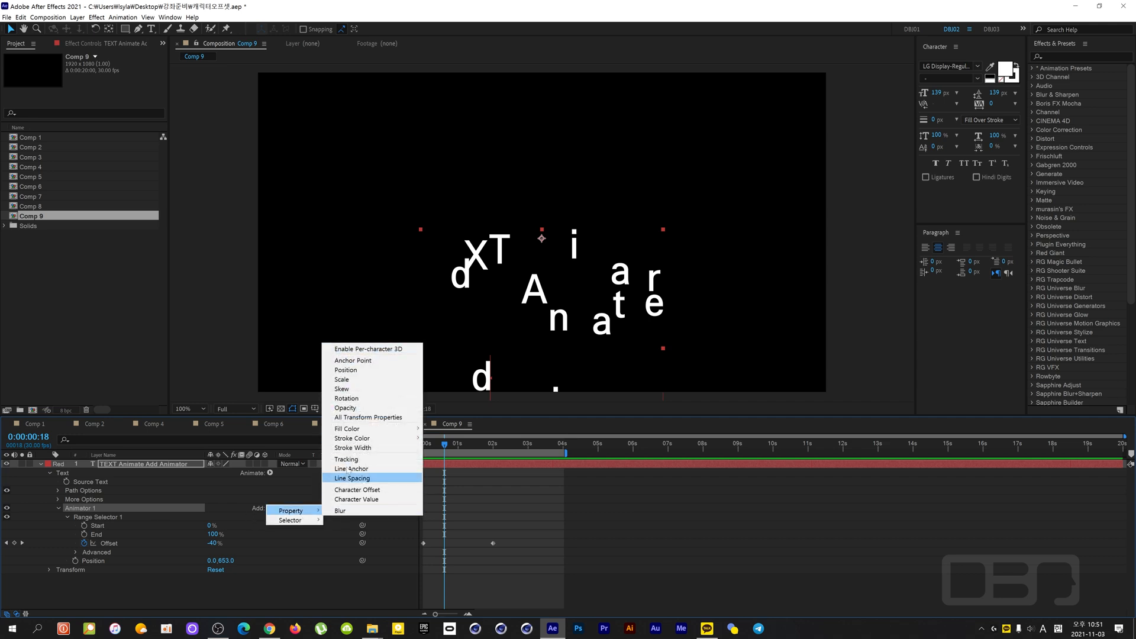
pyautogui.click(156, 499)
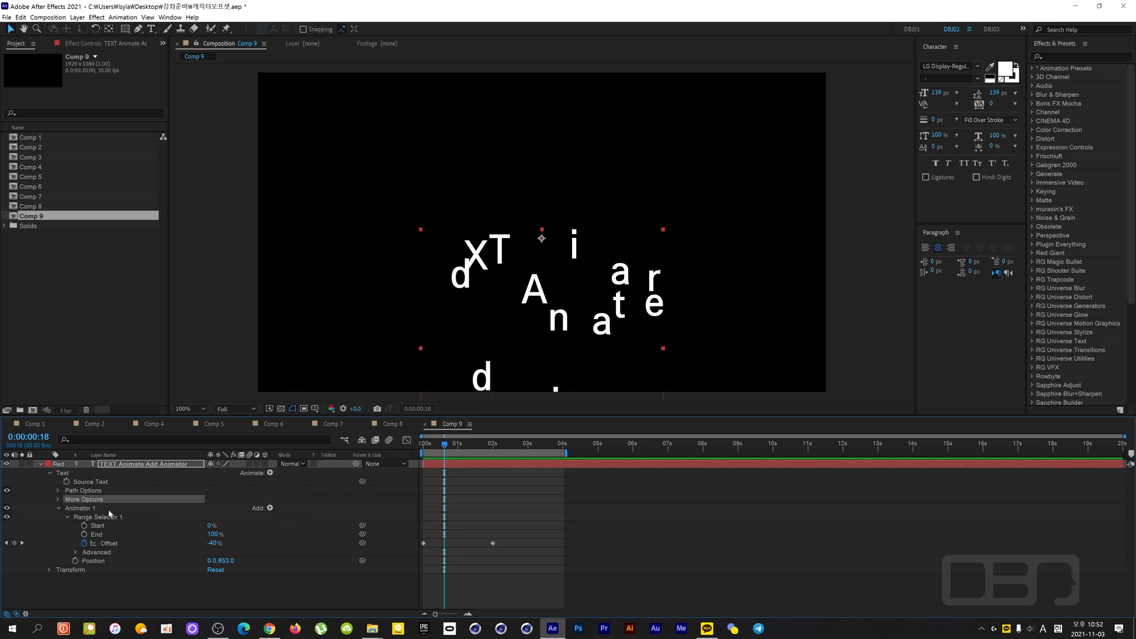
# - Try adding a Rotation property through Animate with Animator 1 selected, and delete the new property
pyautogui.click(83, 509)
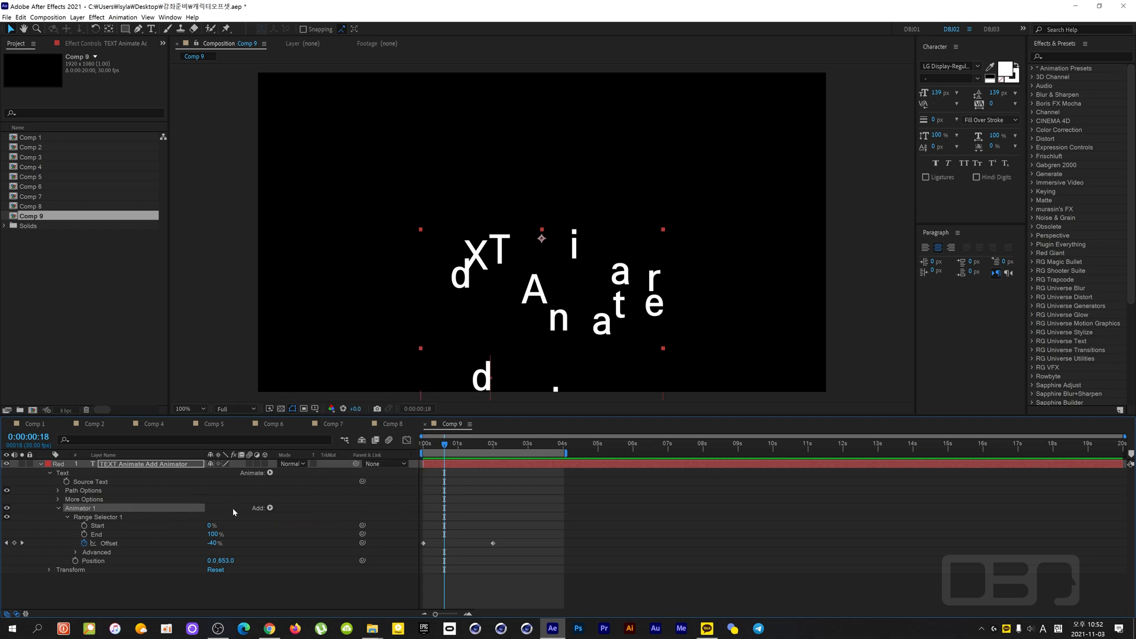
pyautogui.click(270, 473)
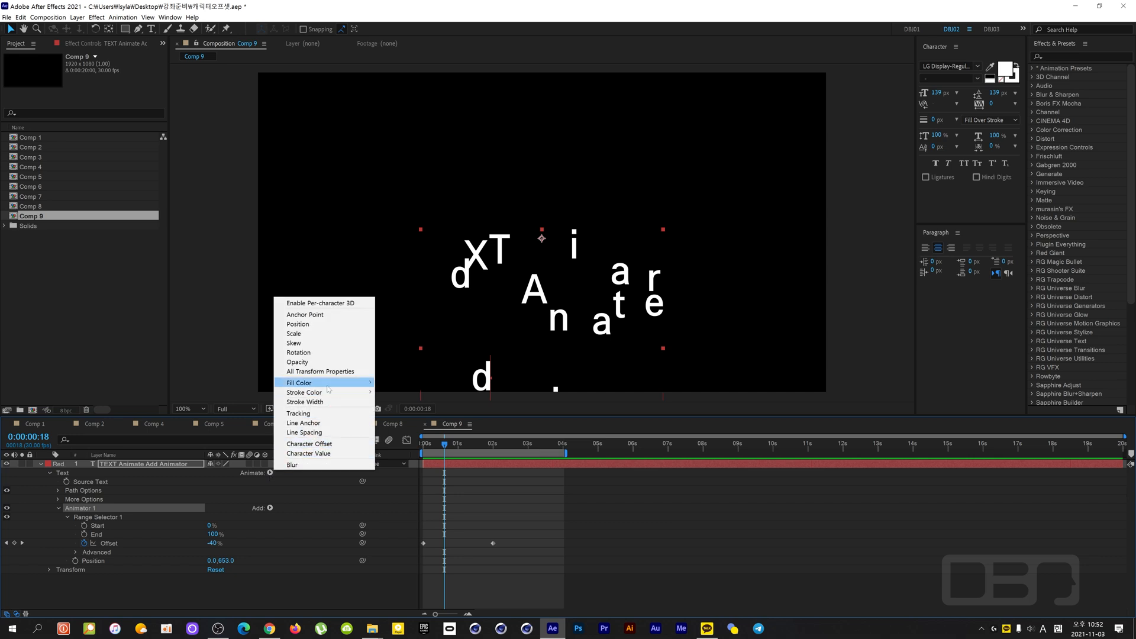
pyautogui.moveTo(329, 389)
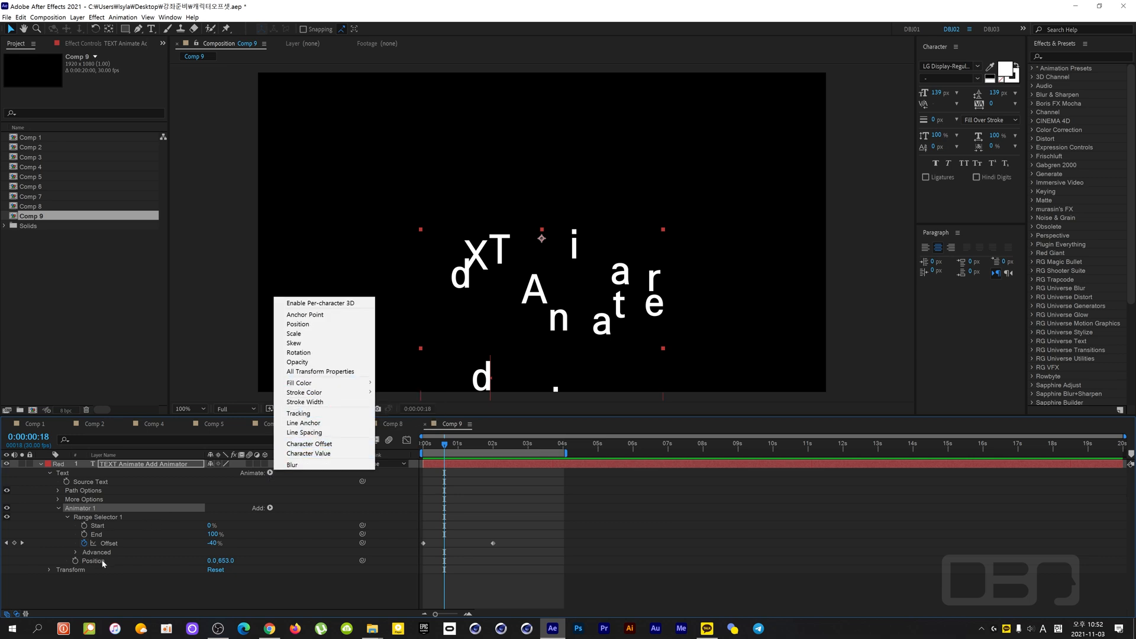
pyautogui.click(298, 353)
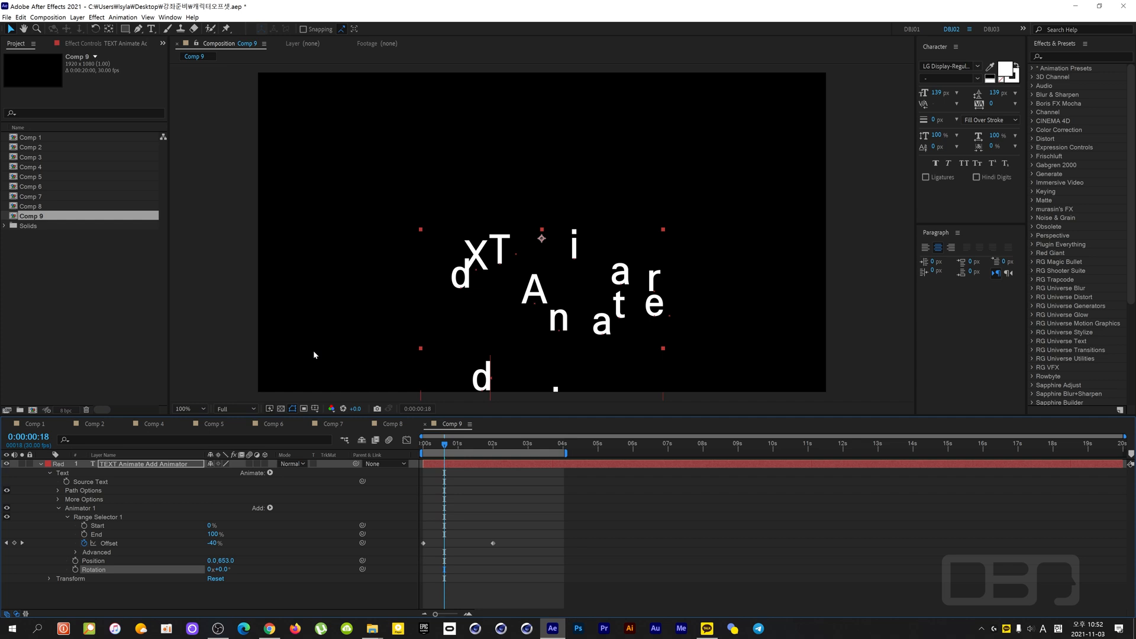
pyautogui.press('Delete')
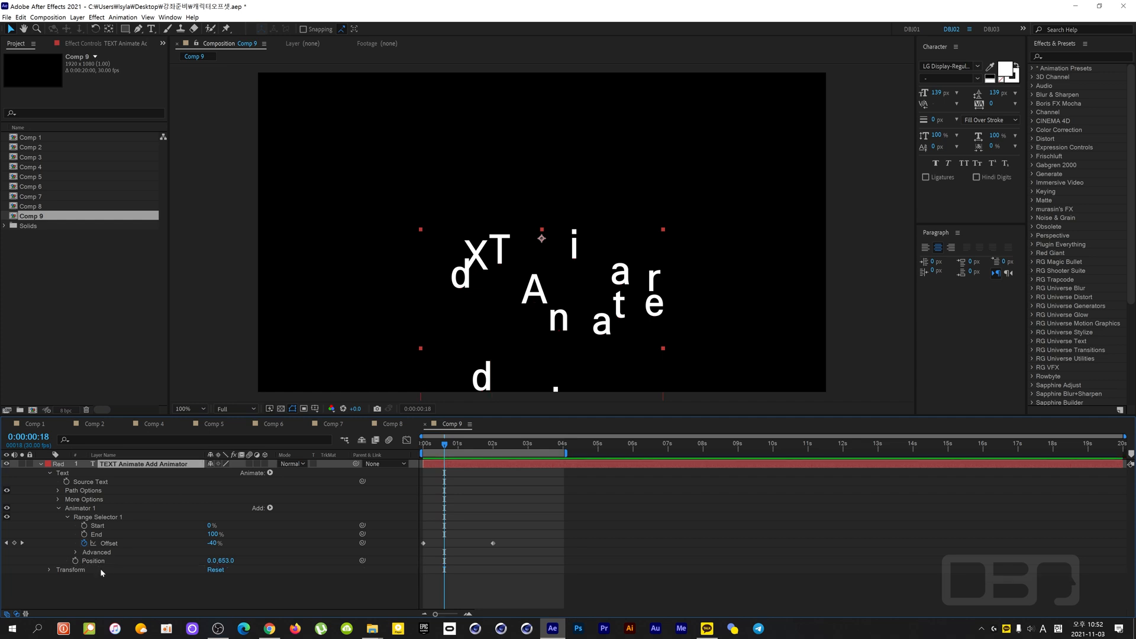
# - Compare the properties offered by Add and by Animate while Animator 1 is selected
pyautogui.click(88, 509)
pyautogui.click(270, 508)
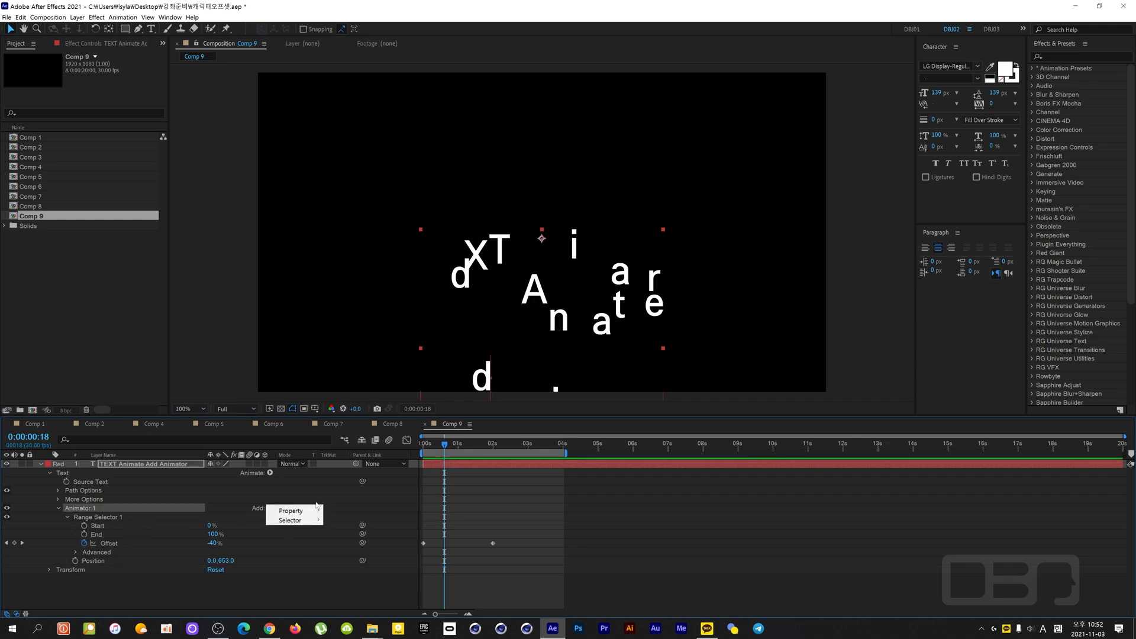
pyautogui.moveTo(312, 511)
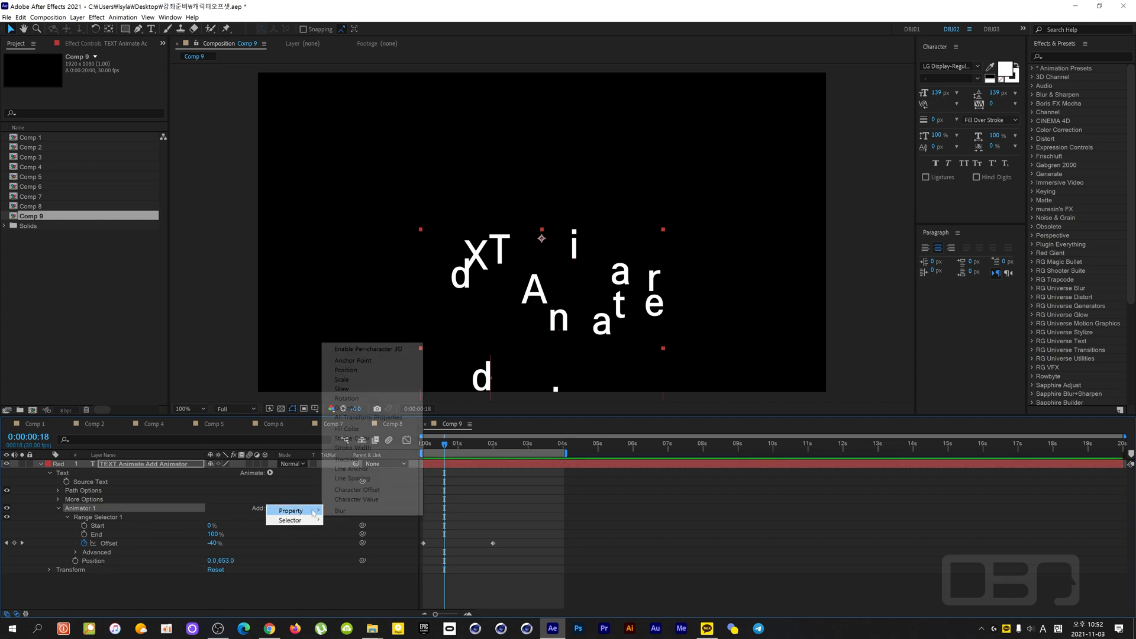
pyautogui.click(172, 498)
pyautogui.click(93, 510)
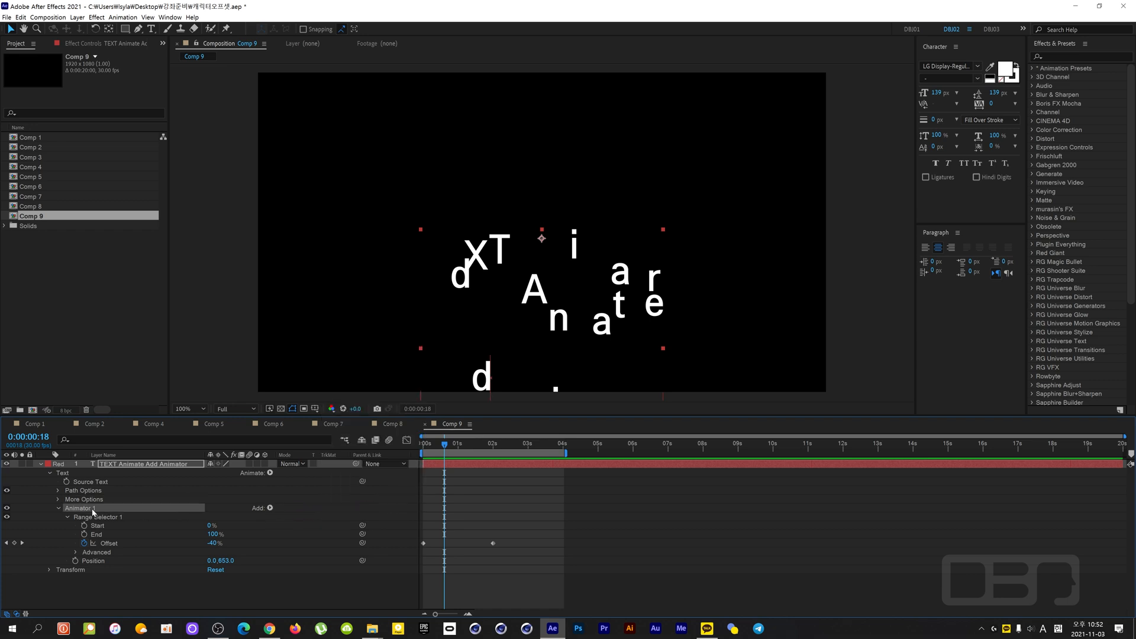
pyautogui.click(270, 473)
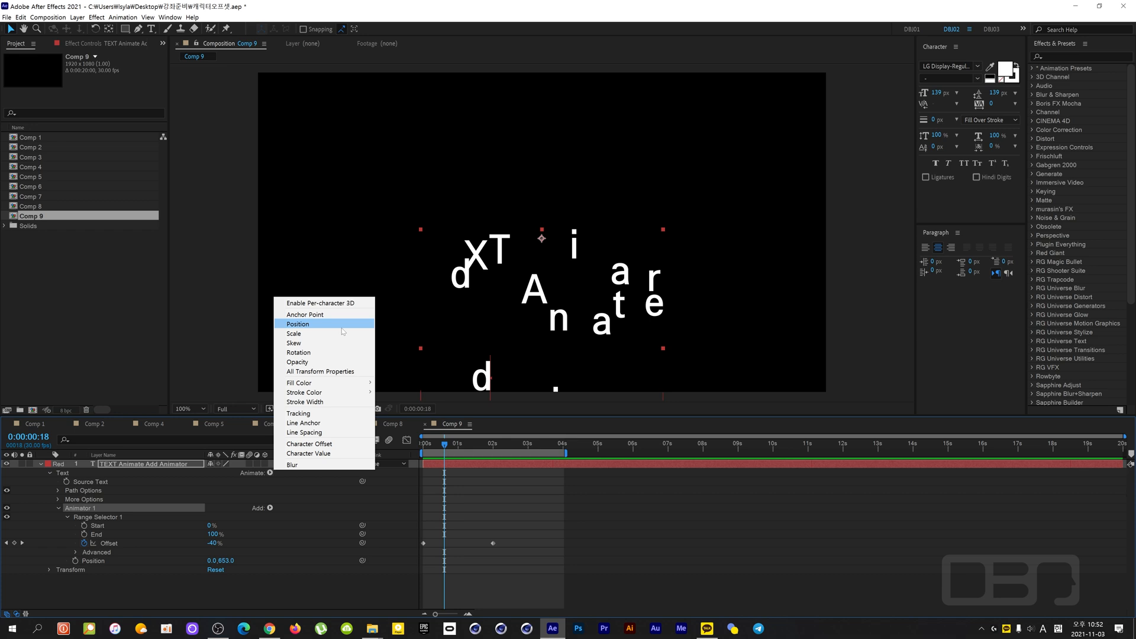
pyautogui.click(94, 512)
# - Collapse Animator 1 and scrub the text animation to 0:00:02:17
pyautogui.click(59, 509)
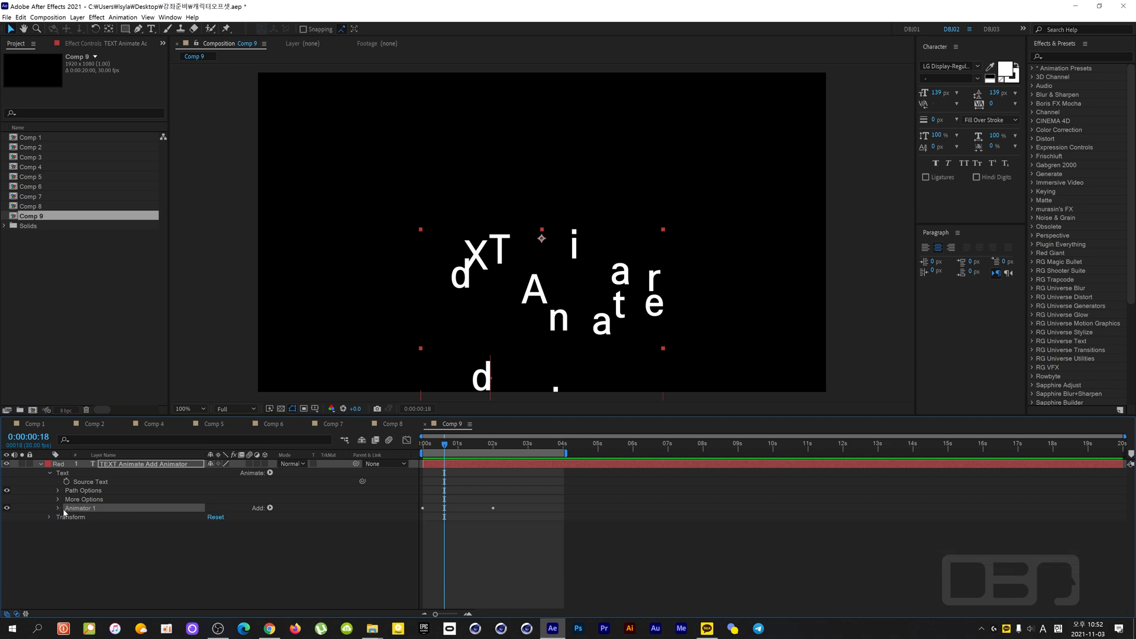
pyautogui.click(96, 521)
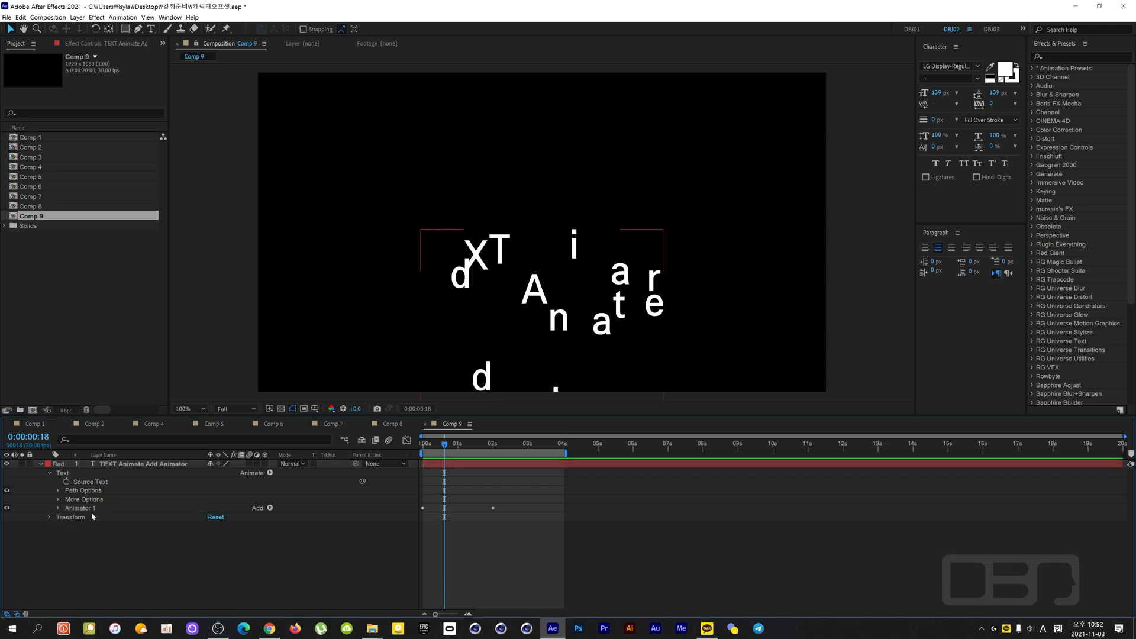
pyautogui.click(89, 508)
pyautogui.moveTo(447, 447); pyautogui.dragTo(513, 456)
pyautogui.click(129, 533)
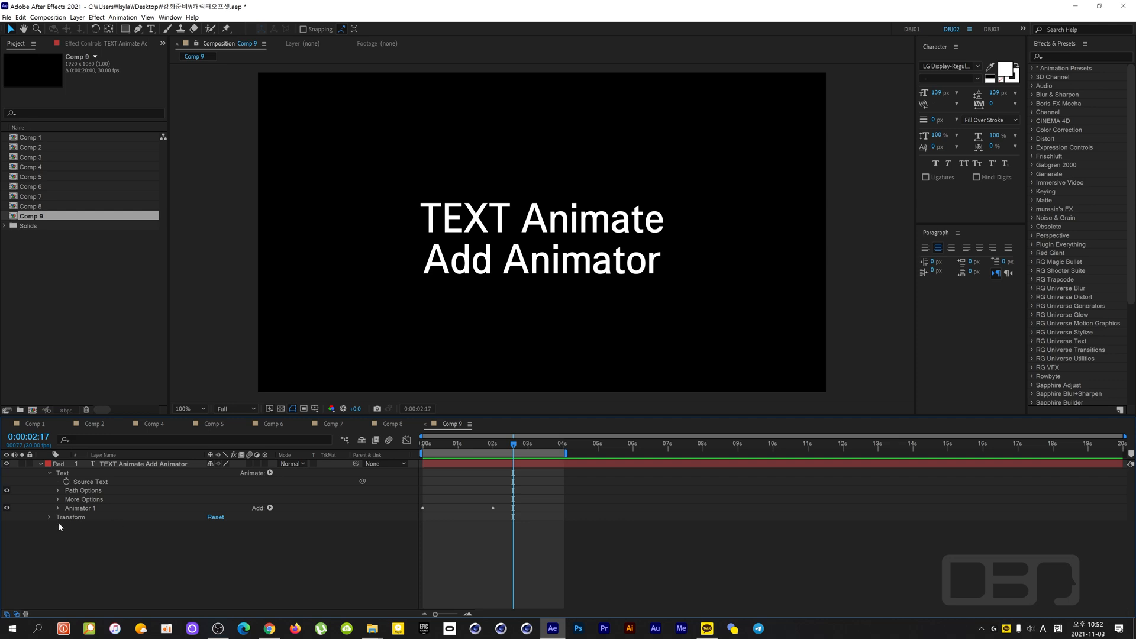
# - Deselect Animator 1 and add a separate Position animator to the text layer
pyautogui.click(79, 508)
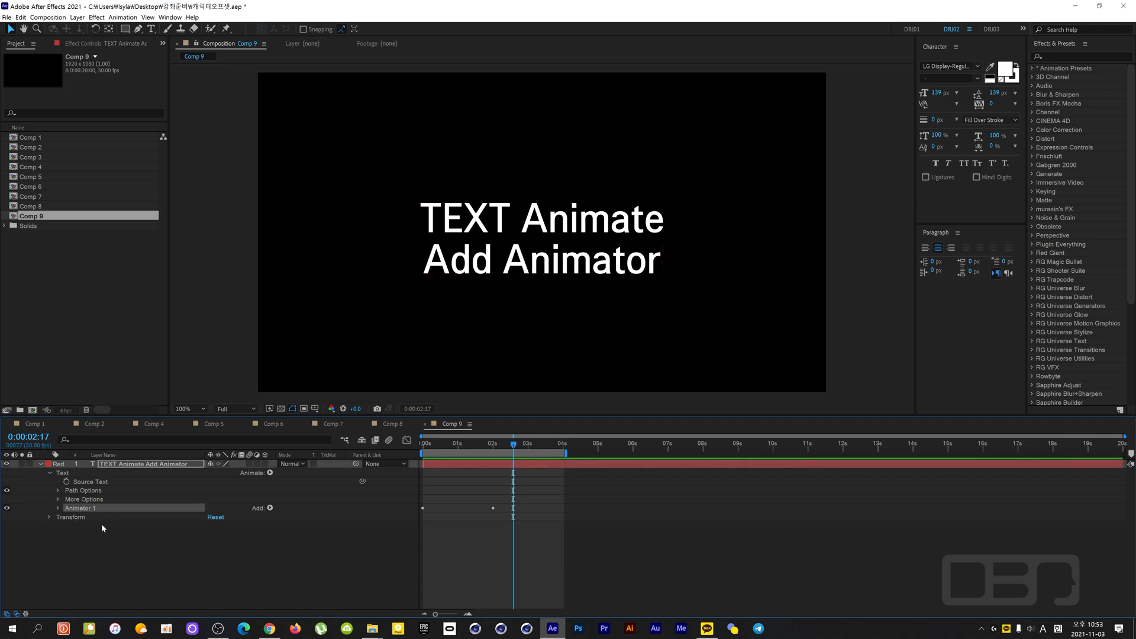
pyautogui.click(101, 523)
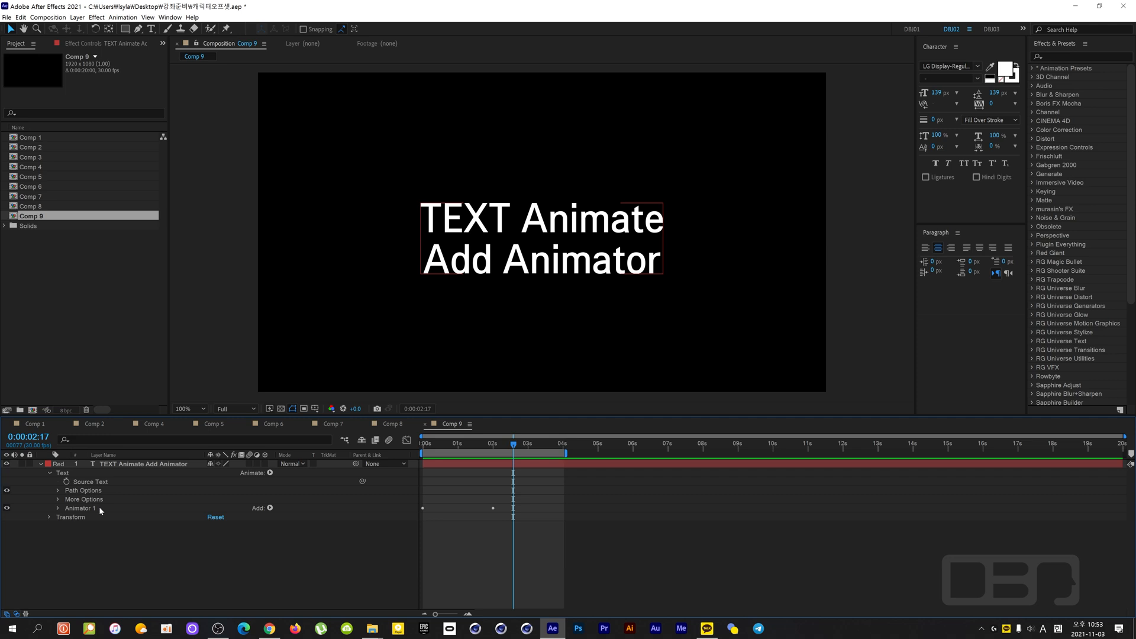
pyautogui.click(271, 473)
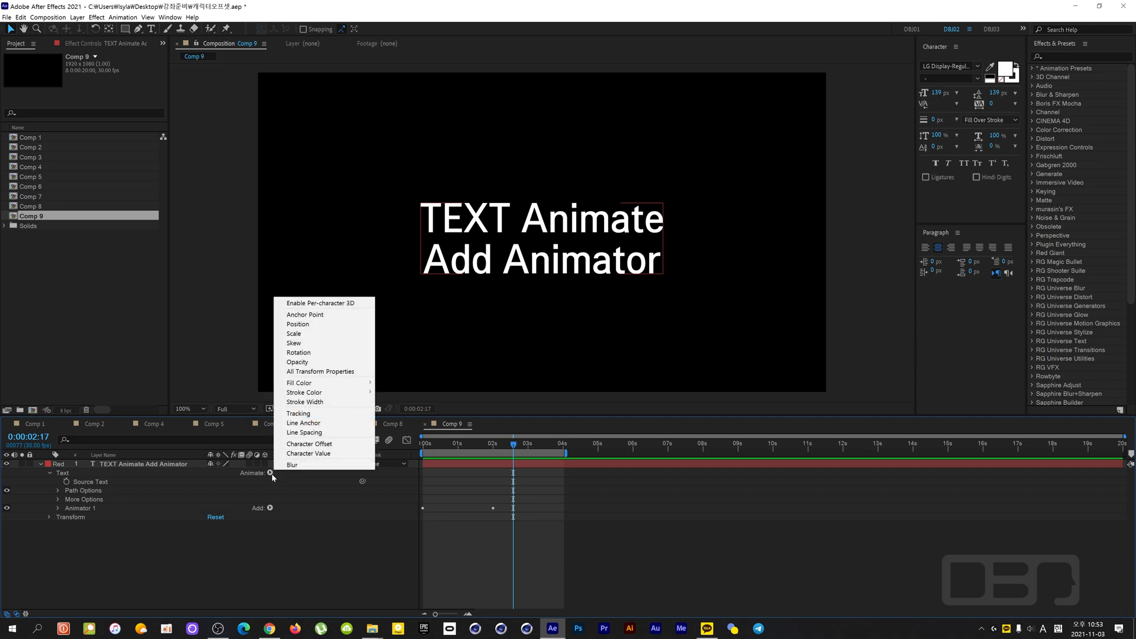
pyautogui.click(328, 324)
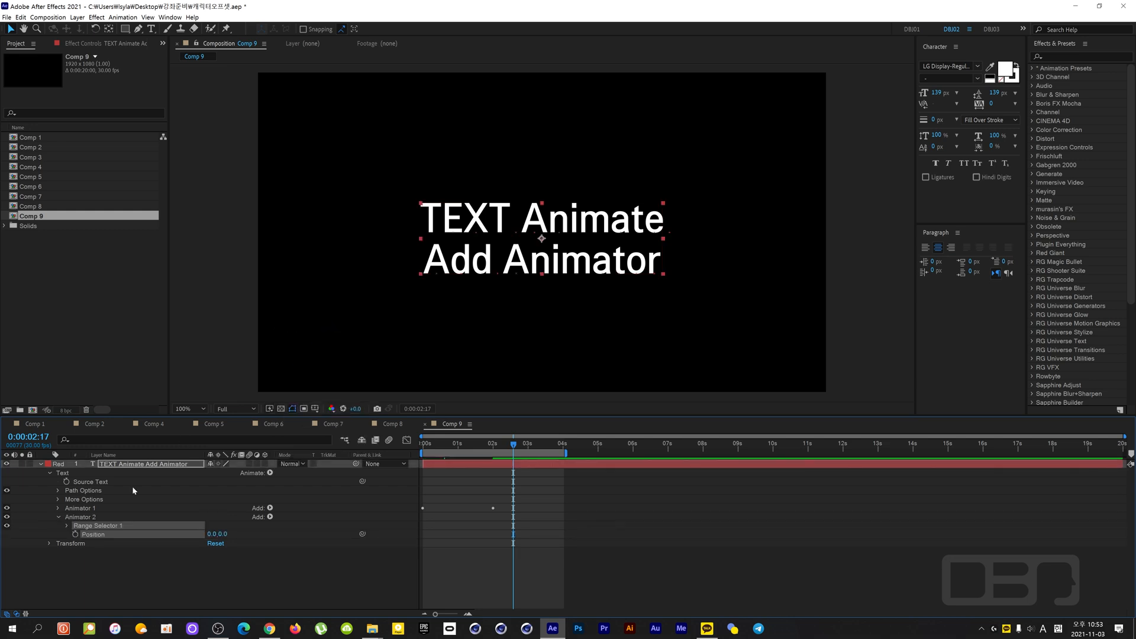
# - Move the current time to 0:00:03:05 and set the new Animator 2's Position to 0, -405
pyautogui.click(57, 509)
pyautogui.click(58, 509)
pyautogui.moveTo(505, 448); pyautogui.dragTo(534, 457)
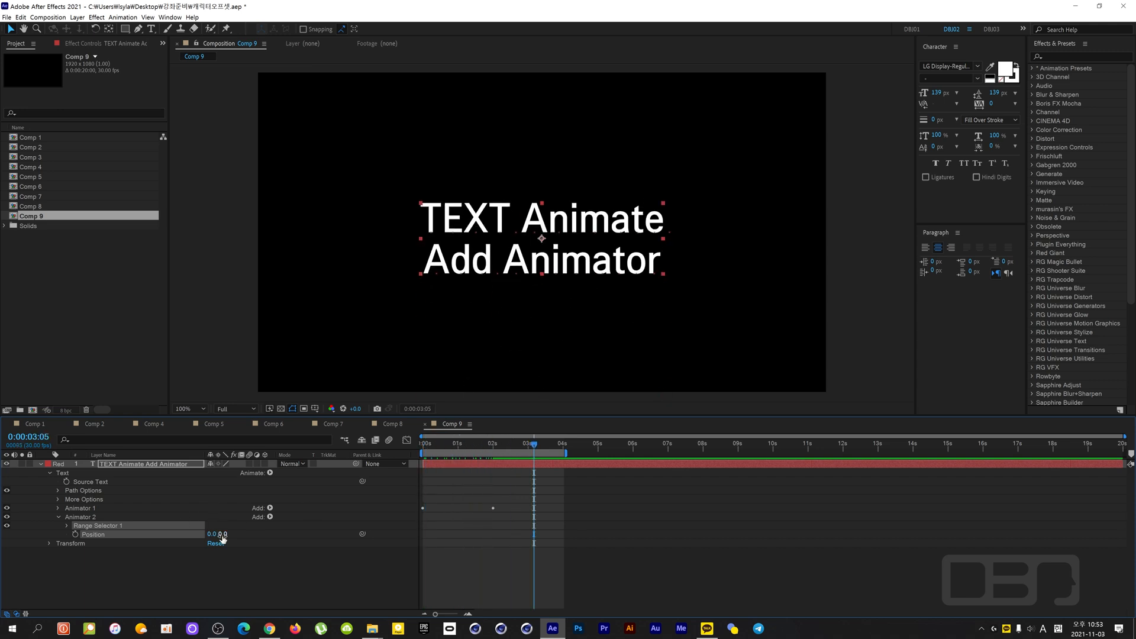
pyautogui.moveTo(223, 534); pyautogui.dragTo(26, 522)
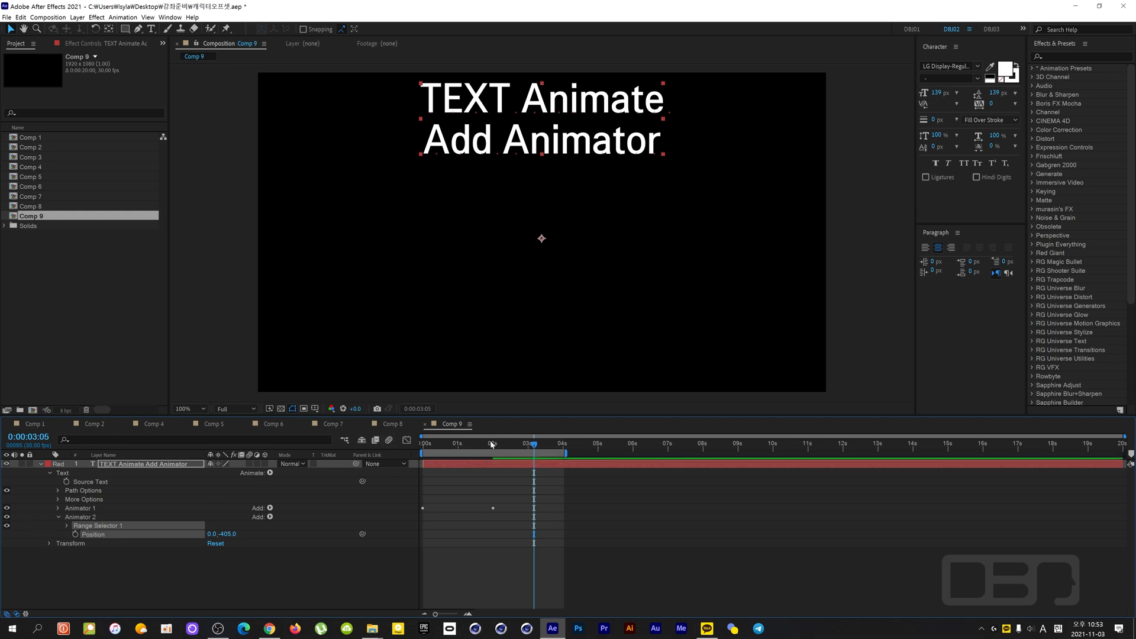
# - Preview the text animation from the start to examine how Animator 1 and Animator 2 combine
pyautogui.moveTo(488, 449); pyautogui.dragTo(435, 476)
pyautogui.press('space')
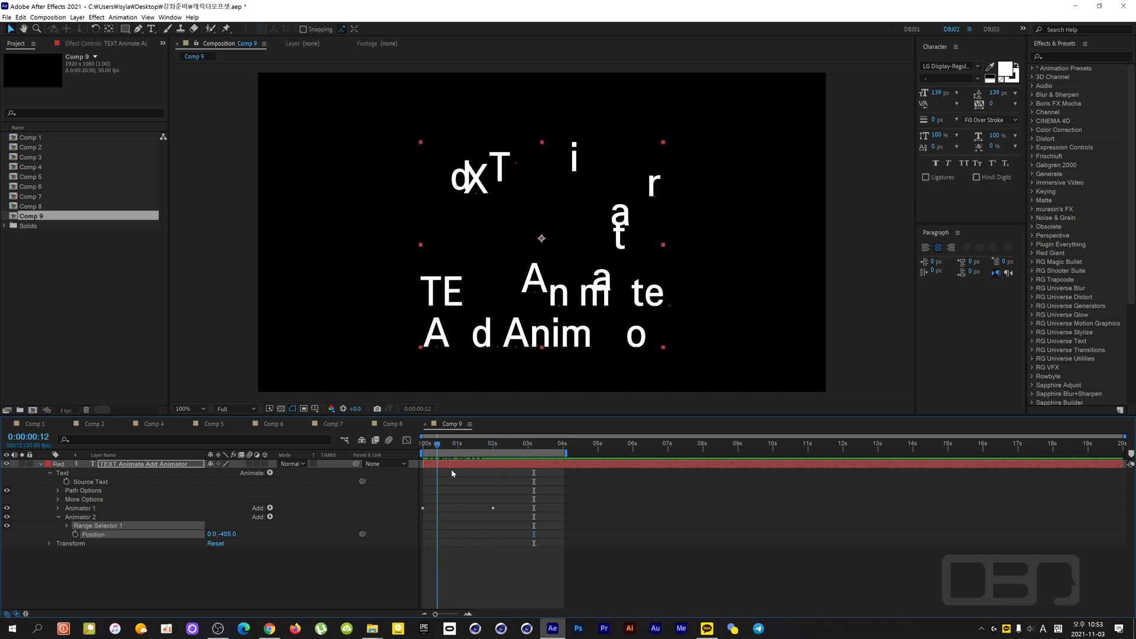
pyautogui.press('Home')
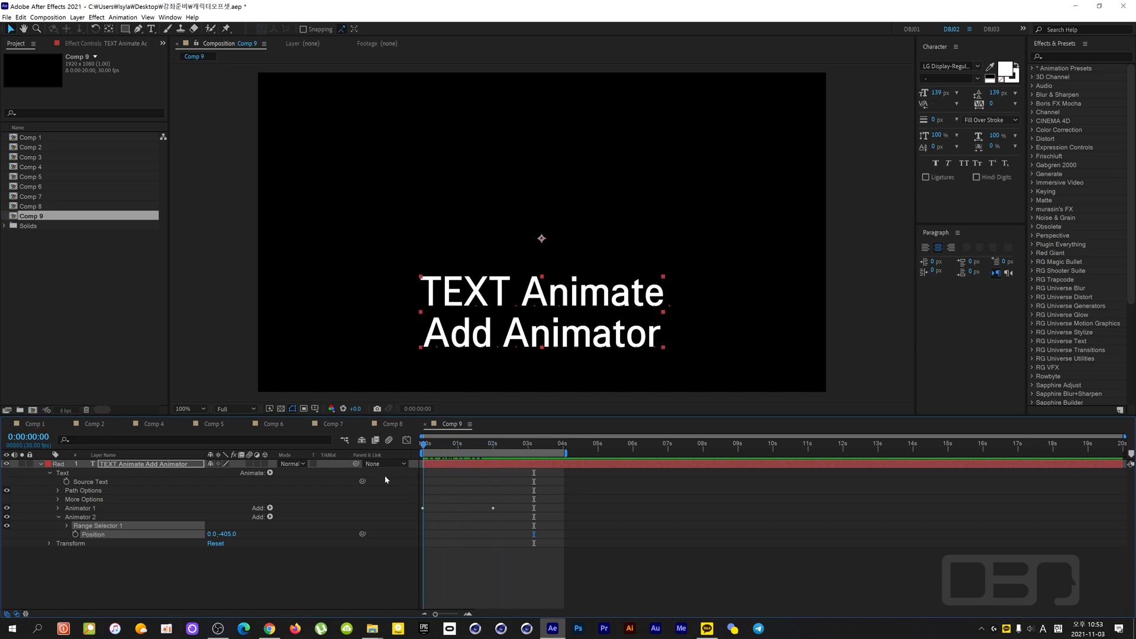
pyautogui.press('space')
pyautogui.press('space')
pyautogui.click(87, 510)
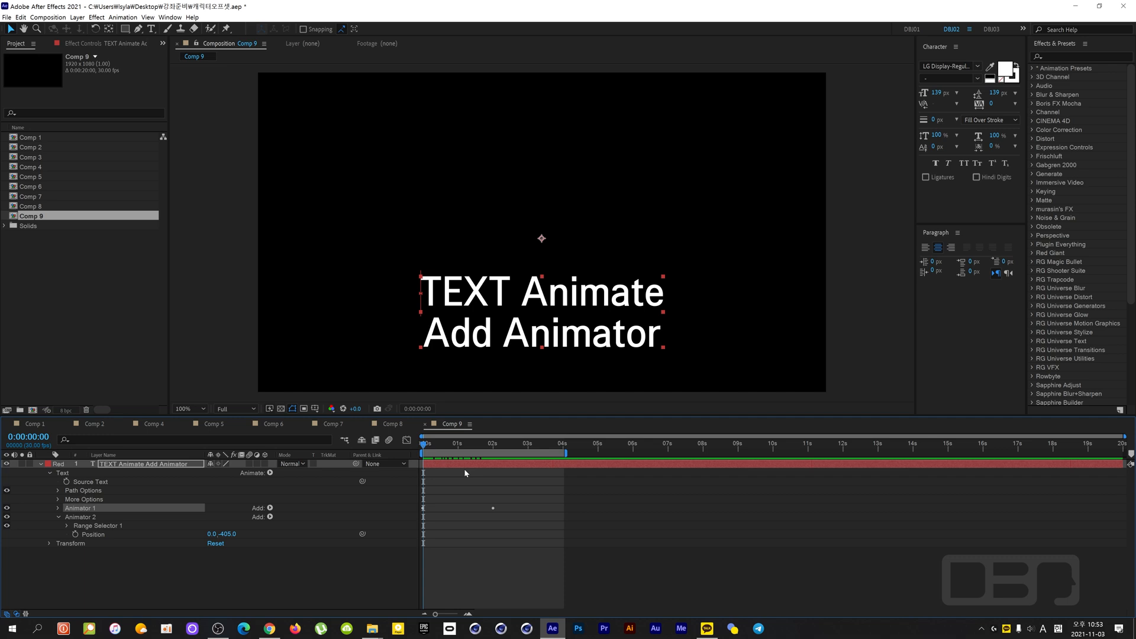
pyautogui.press('space')
pyautogui.press('space')
# - Reset Animator 2's Position to 0, 0 and scrub the animation to 0:00:02:22
pyautogui.click(228, 533)
pyautogui.click(320, 532)
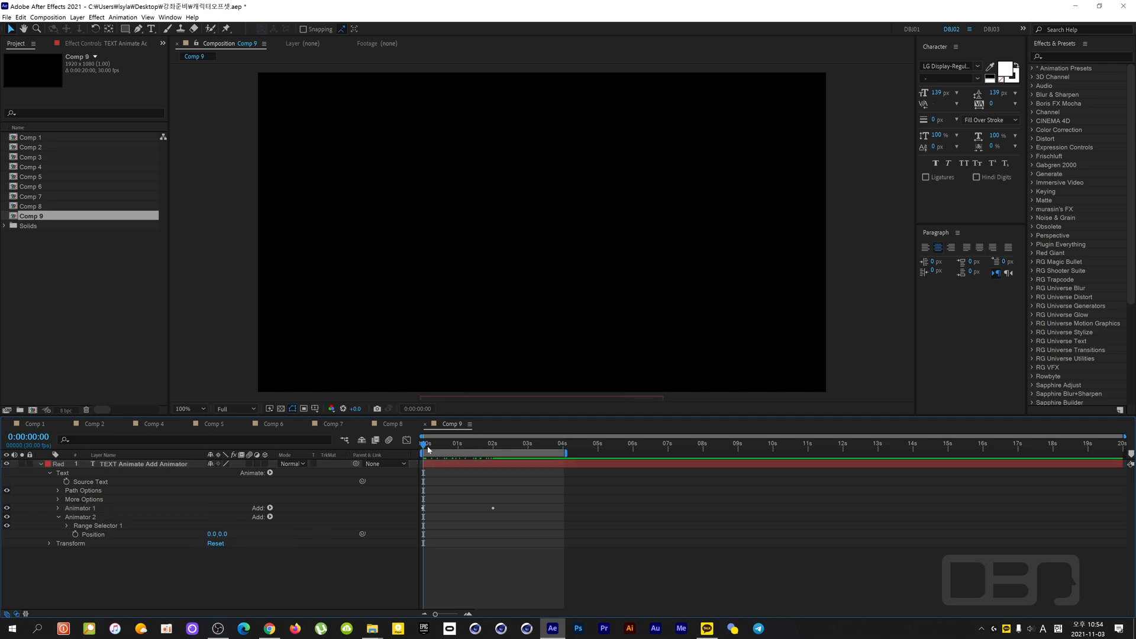
pyautogui.moveTo(427, 446); pyautogui.dragTo(505, 457)
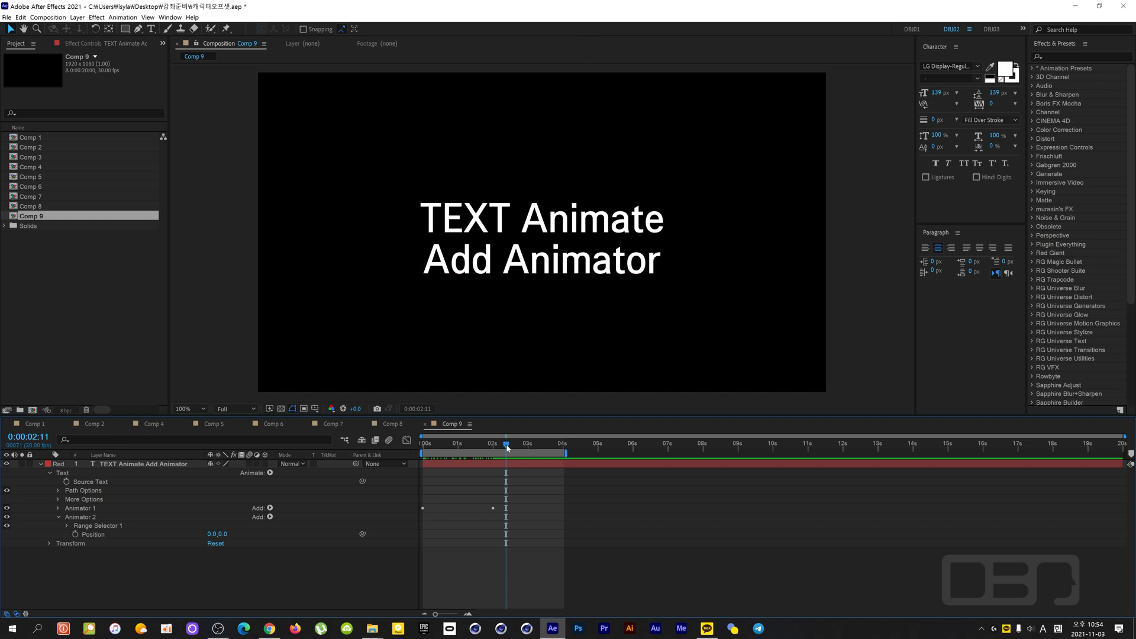
pyautogui.moveTo(507, 448); pyautogui.dragTo(519, 485)
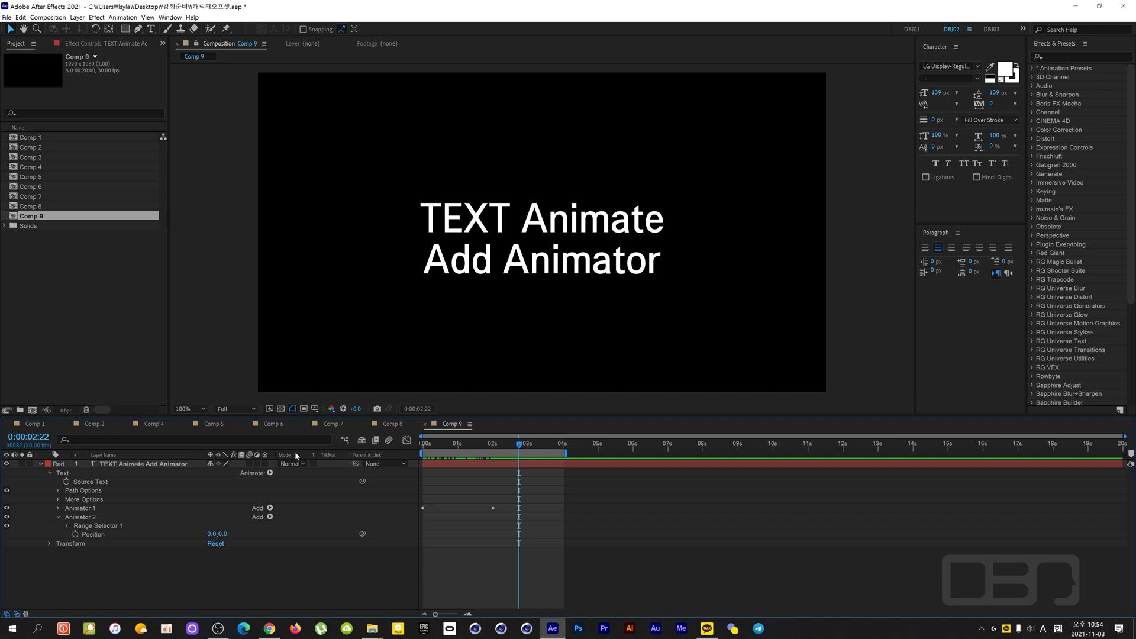
# - Set Animator 2's Position to 0, -405, switch off Animator 1 and scrub from the start to 0:00:02:03
pyautogui.moveTo(227, 534); pyautogui.dragTo(25, 522)
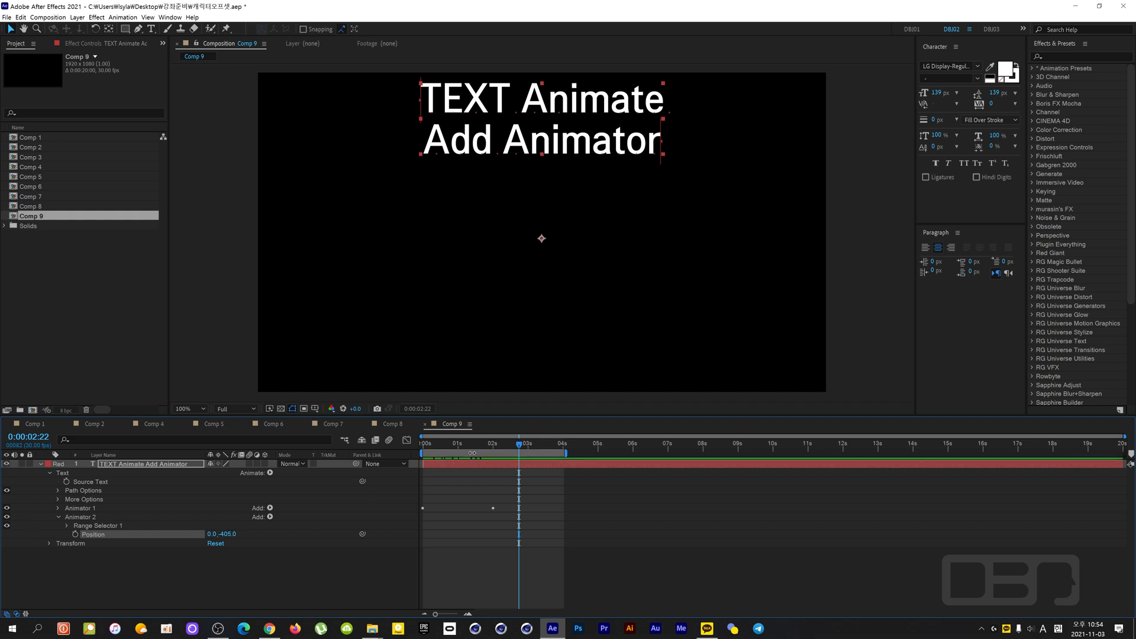
pyautogui.moveTo(519, 448); pyautogui.dragTo(421, 454)
pyautogui.click(30, 508)
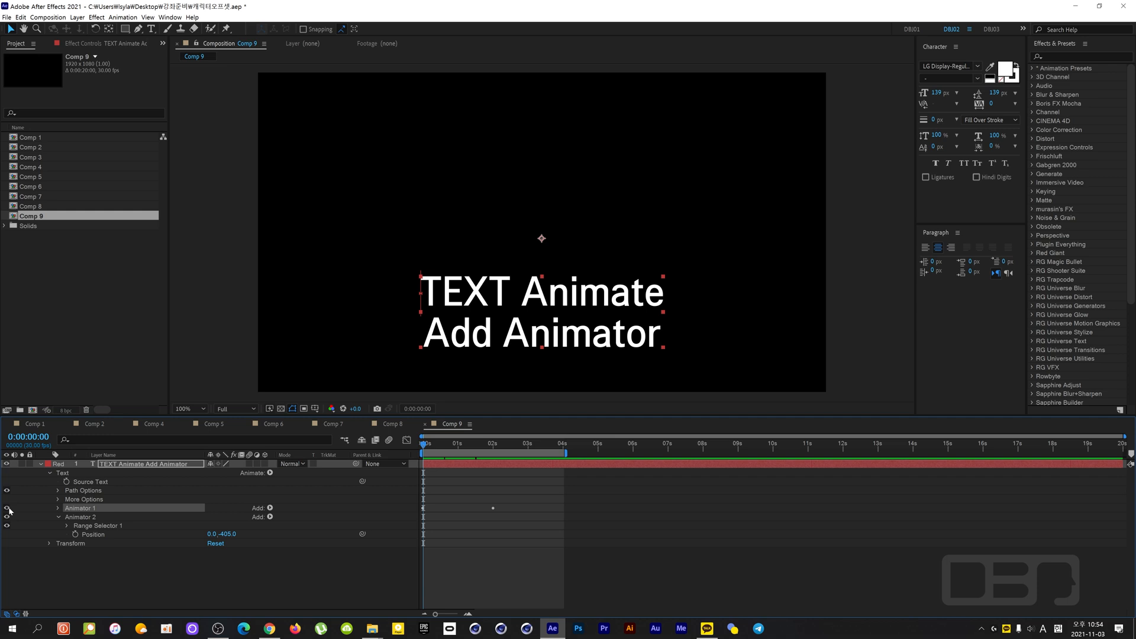
pyautogui.click(7, 508)
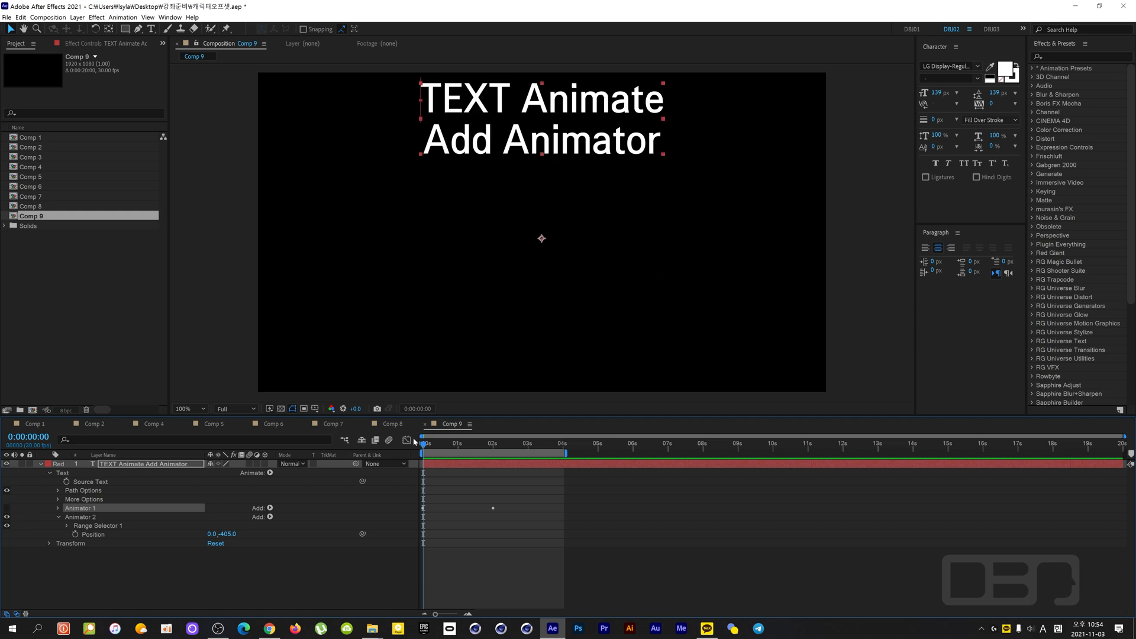
pyautogui.moveTo(423, 444); pyautogui.dragTo(499, 469)
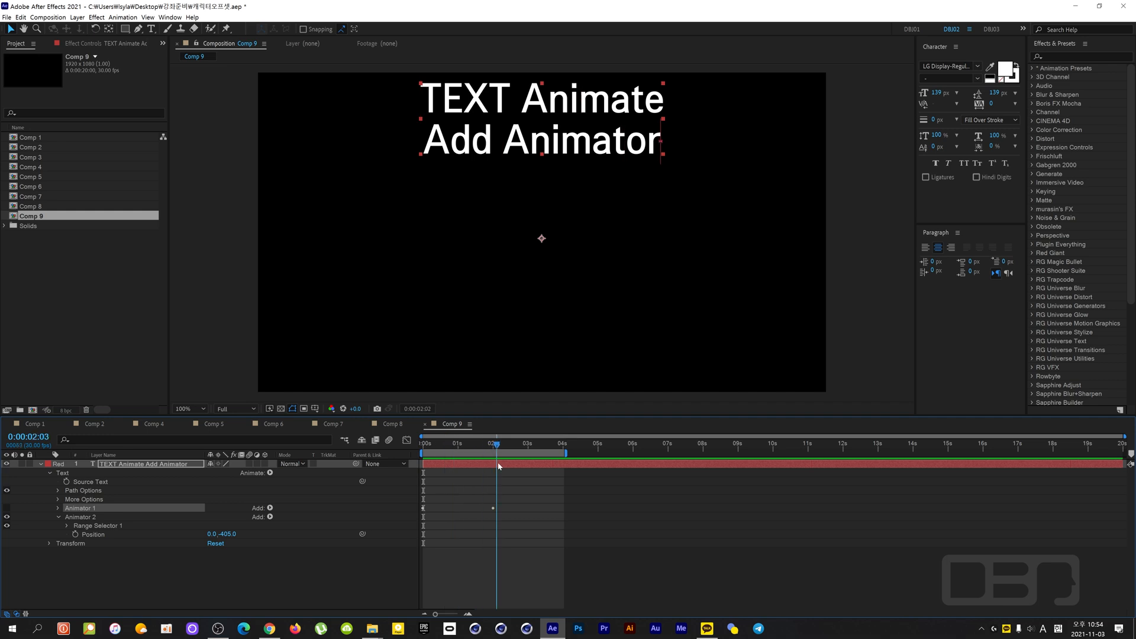
# - Reset Animator 2's vertical Position to 0, return to 0:00:00:00 and set it to -385
pyautogui.click(229, 535)
pyautogui.write('0')
pyautogui.click(271, 556)
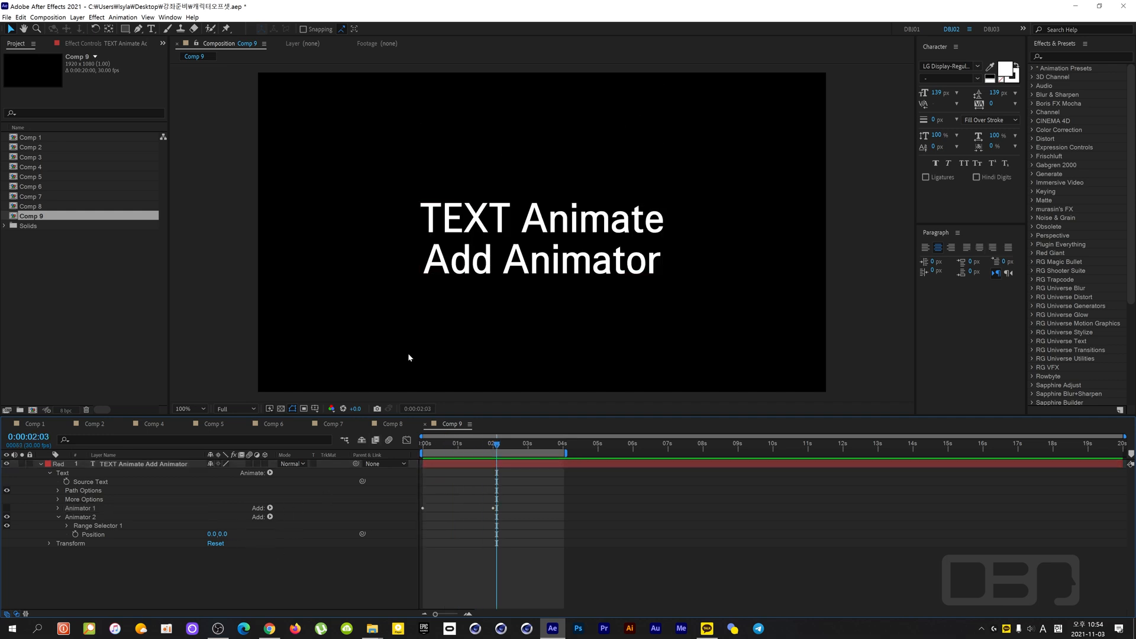
pyautogui.moveTo(496, 445); pyautogui.dragTo(335, 468)
pyautogui.moveTo(223, 535); pyautogui.dragTo(24, 540)
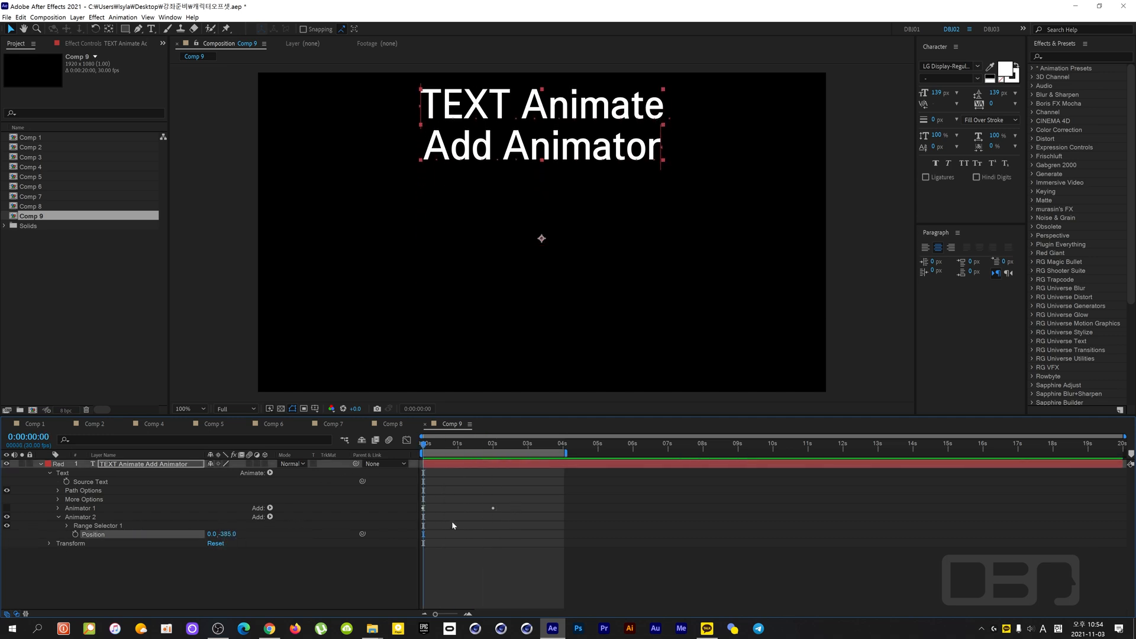
# - Expand Animator 2's Range Selector 1, try a Start of 100%, and set both Start and End to 0%
pyautogui.click(113, 526)
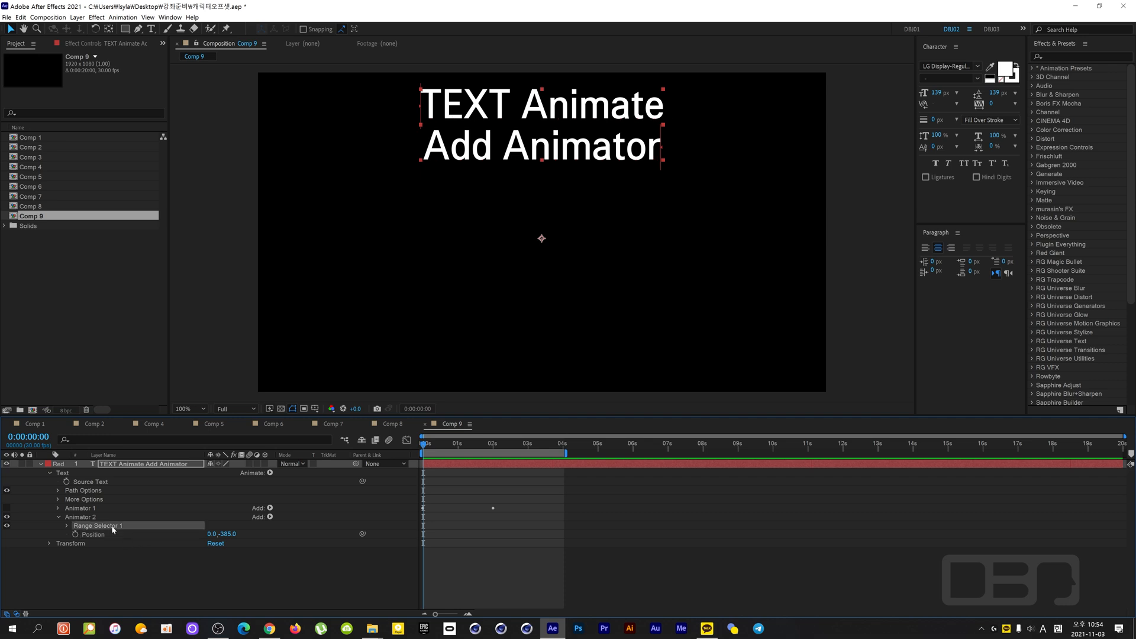
pyautogui.click(68, 526)
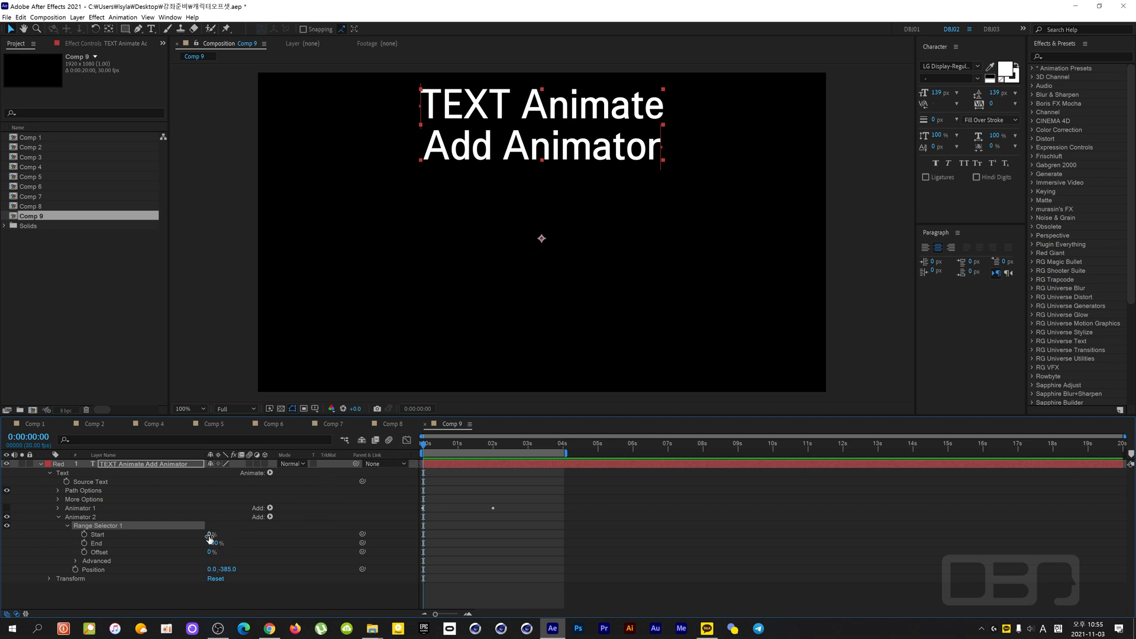
pyautogui.moveTo(210, 534); pyautogui.dragTo(304, 525)
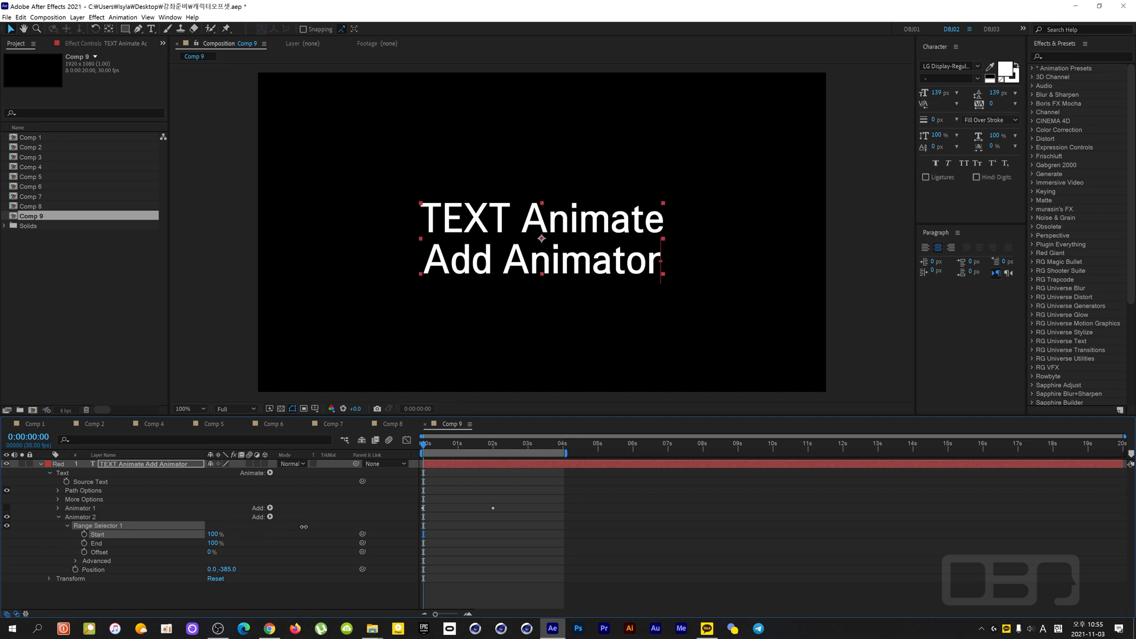
pyautogui.moveTo(217, 545)
pyautogui.mouseDown()
pyautogui.moveTo(171, 543)
pyautogui.moveTo(248, 540)
pyautogui.moveTo(189, 535)
pyautogui.moveTo(153, 550)
pyautogui.moveTo(204, 545)
pyautogui.moveTo(142, 551)
pyautogui.moveTo(217, 535)
pyautogui.moveTo(196, 540)
pyautogui.mouseUp()
pyautogui.click(249, 541)
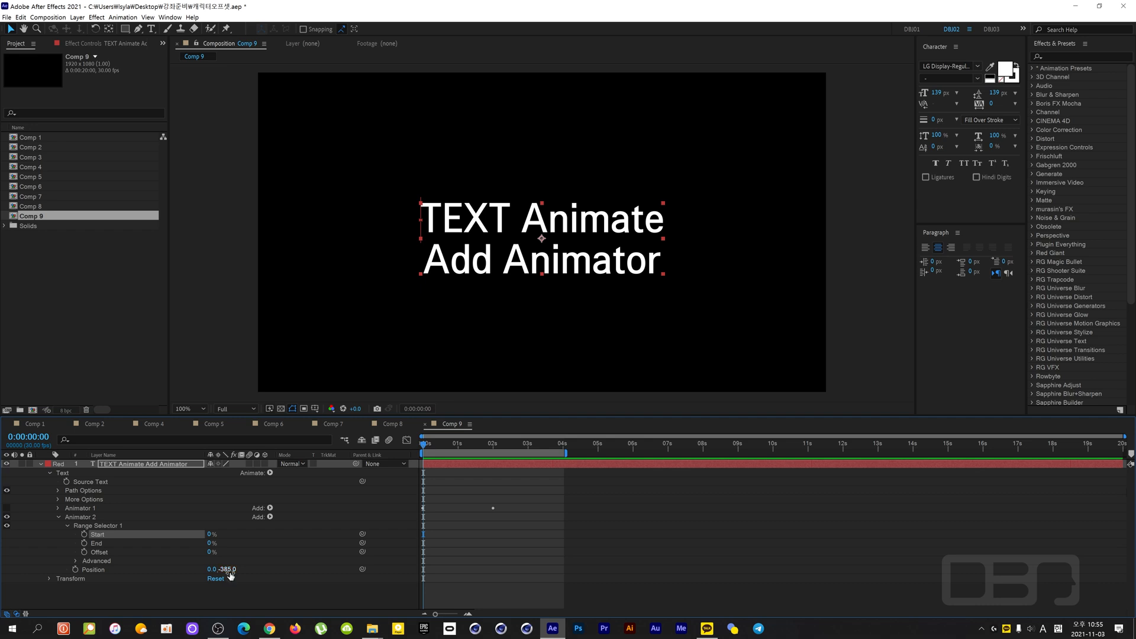
pyautogui.moveTo(209, 534); pyautogui.dragTo(169, 536)
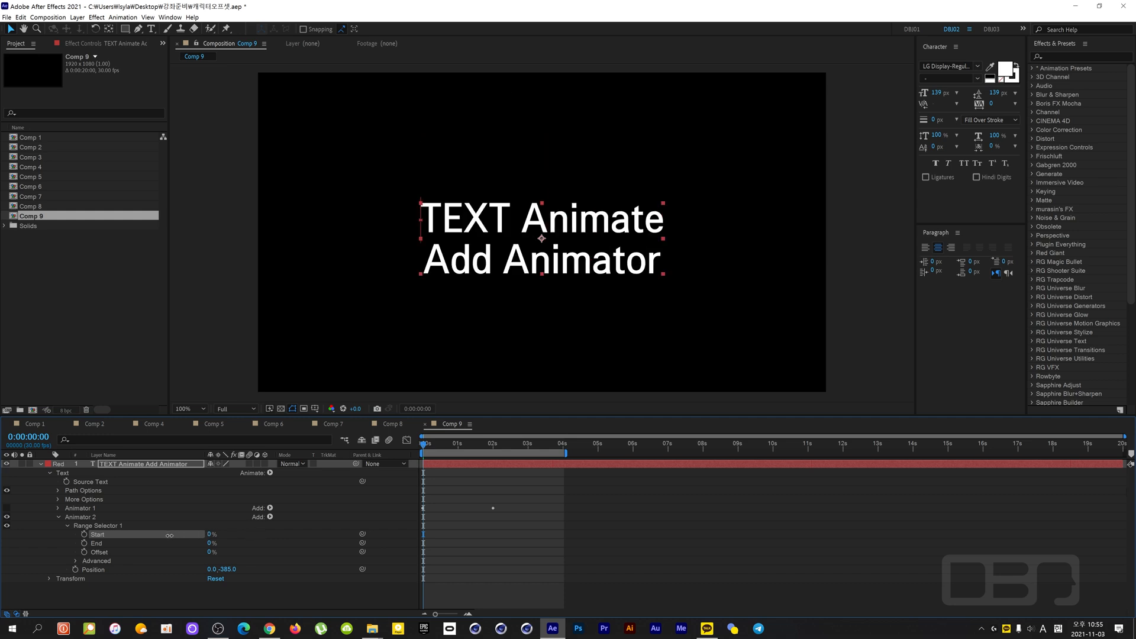
# - Keyframe Animator 2's Start from 0% at 0:00:00:00 to 100% at 0:00:02:00 and preview the animation
pyautogui.click(84, 535)
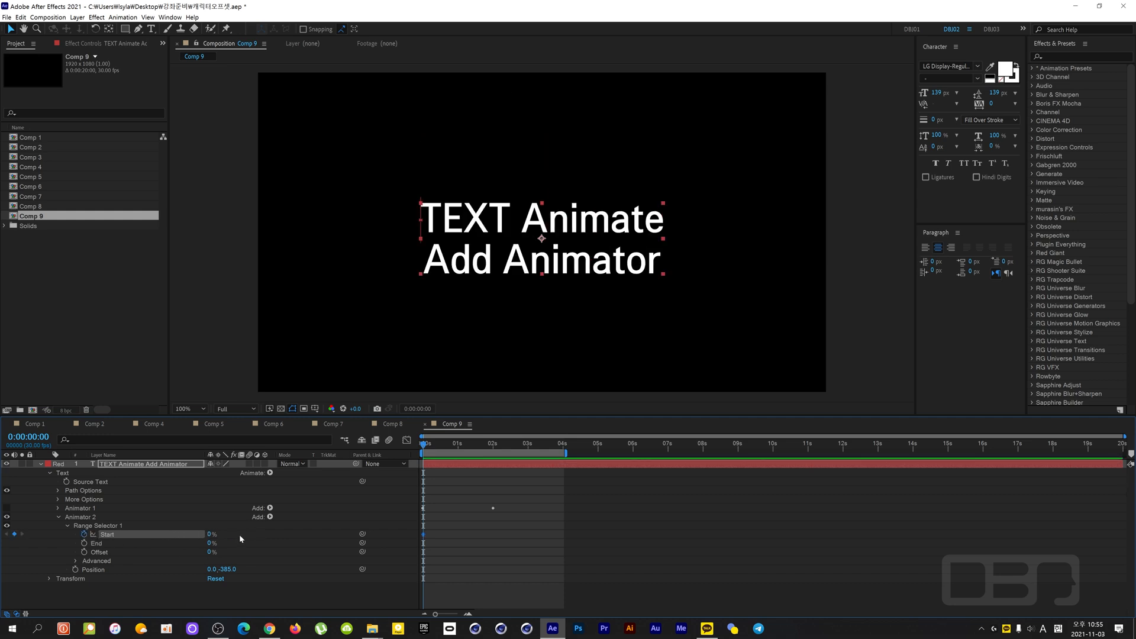
pyautogui.moveTo(423, 450); pyautogui.dragTo(495, 460)
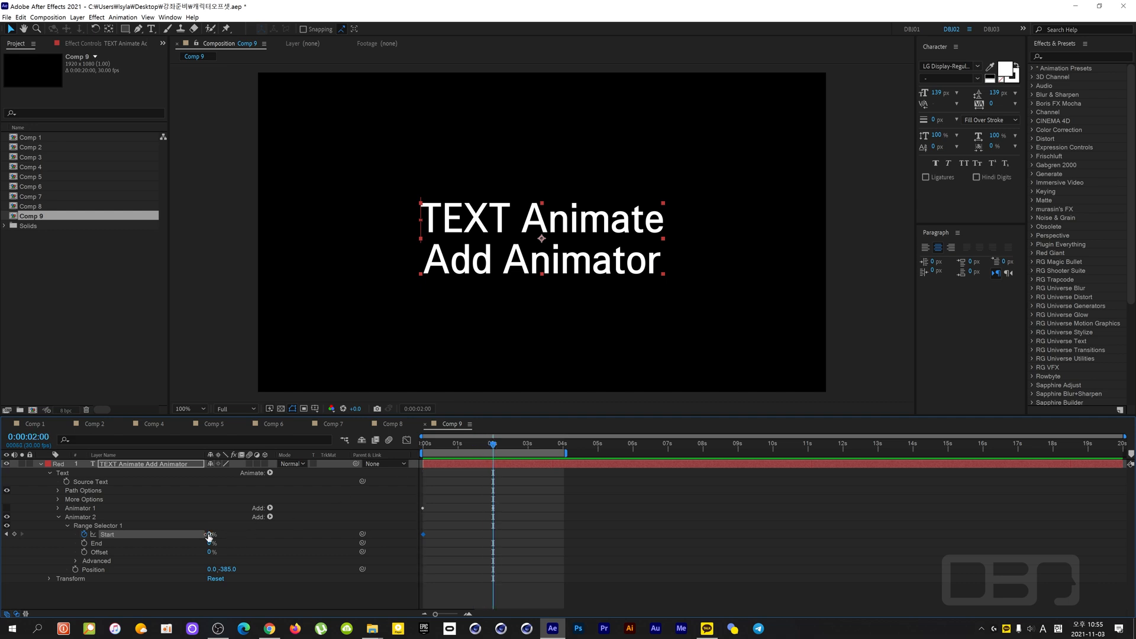
pyautogui.moveTo(211, 534); pyautogui.dragTo(281, 531)
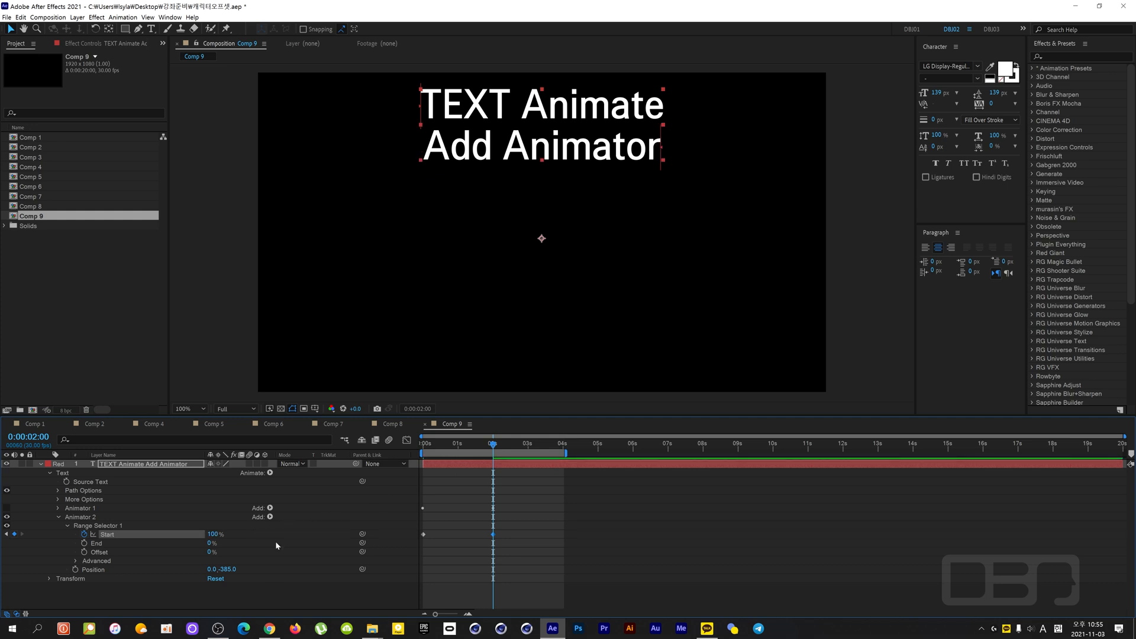
pyautogui.moveTo(491, 440); pyautogui.dragTo(423, 442)
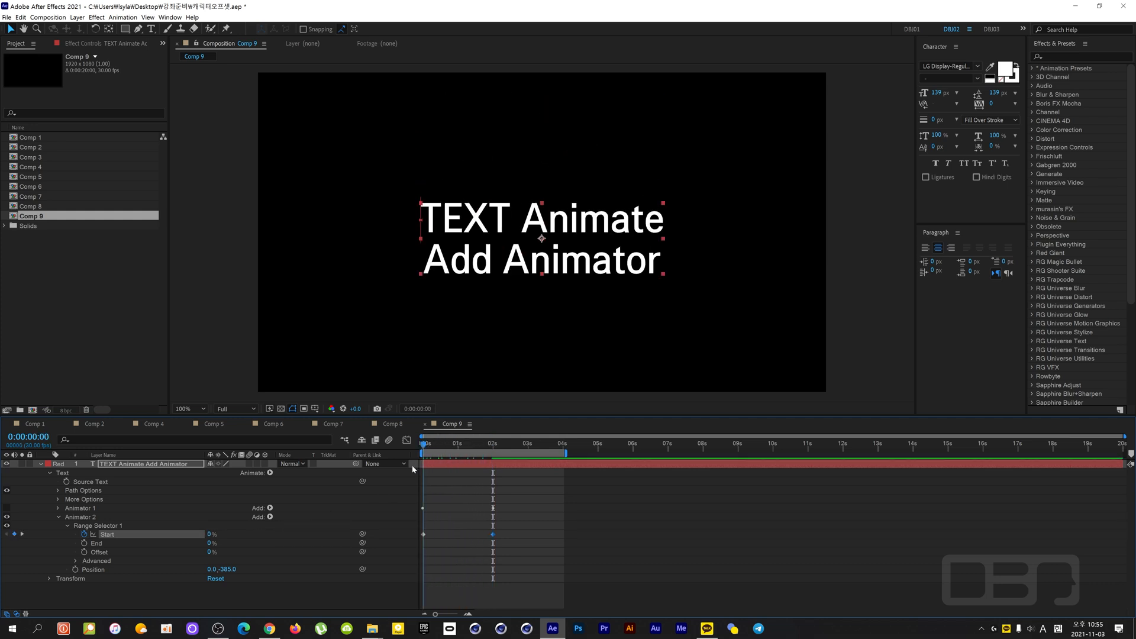
pyautogui.press('space')
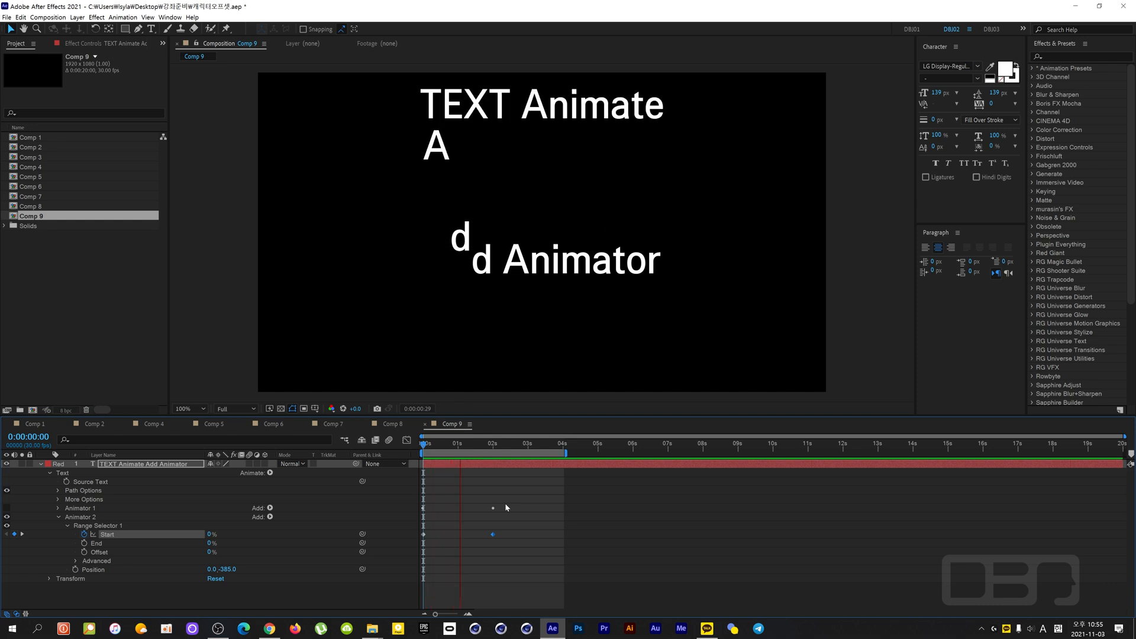
pyautogui.press('space')
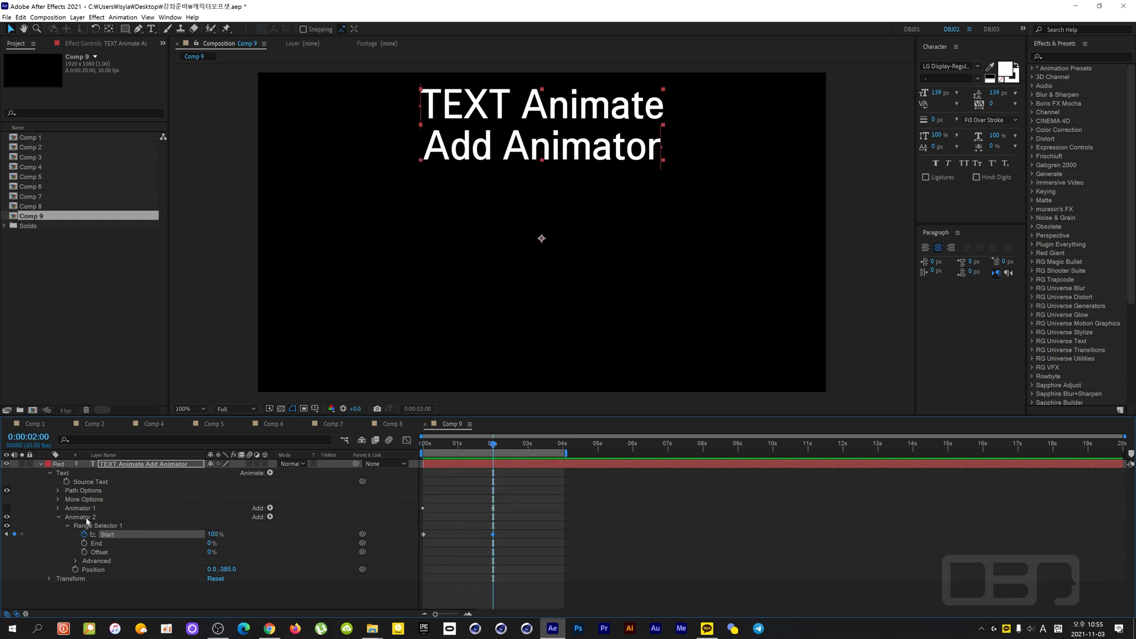
# - Switch Animator 1 back on and scrub the combined animation back to 0:00:00:00
pyautogui.click(85, 518)
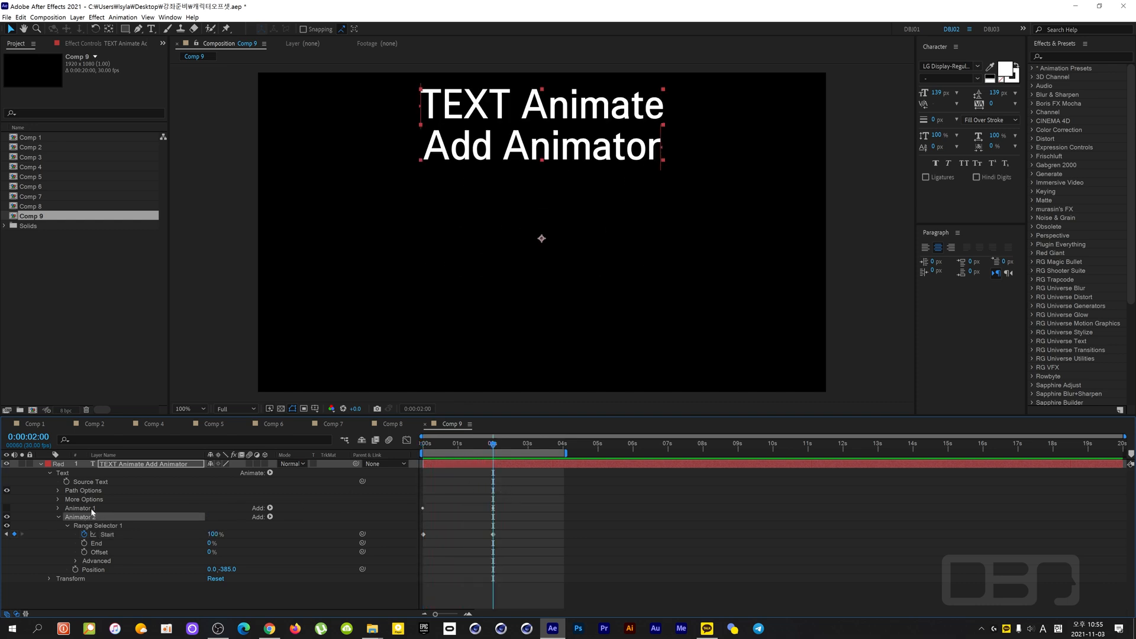
pyautogui.click(84, 508)
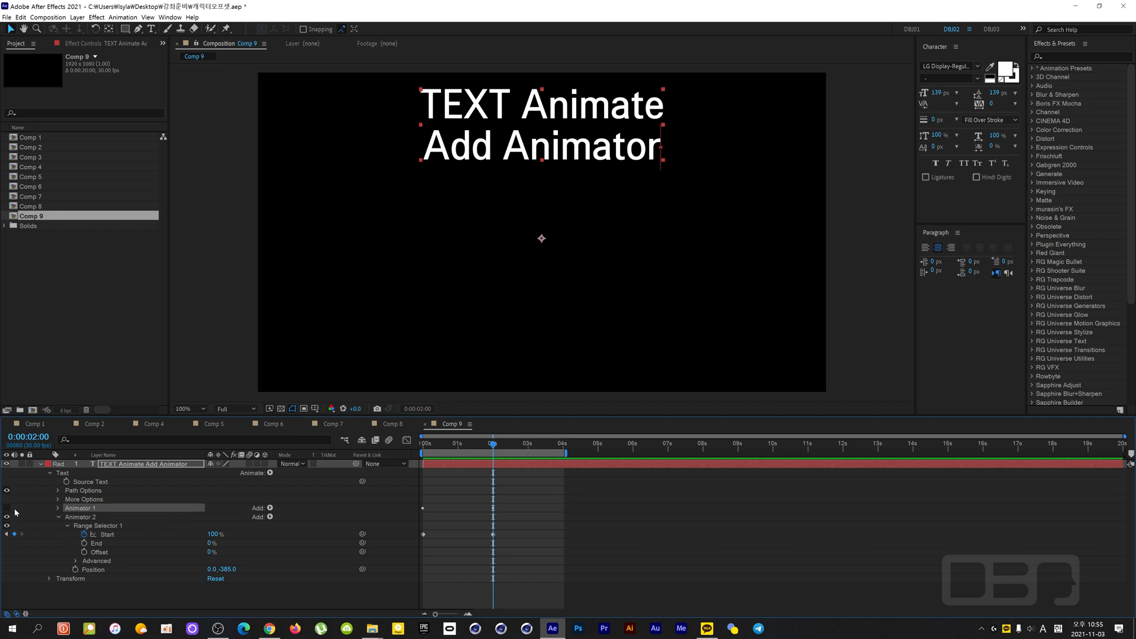
pyautogui.click(8, 509)
pyautogui.moveTo(488, 446); pyautogui.dragTo(463, 463)
pyautogui.moveTo(422, 475)
pyautogui.mouseDown()
pyautogui.moveTo(467, 464)
pyautogui.moveTo(419, 474)
pyautogui.mouseUp()
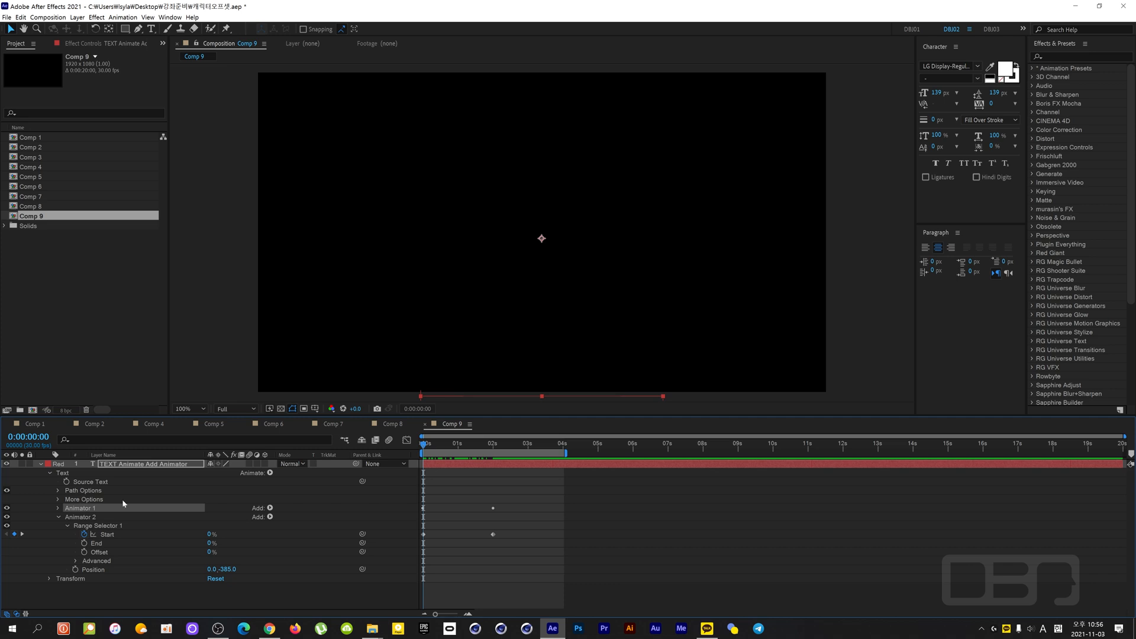
# - Shift Animator 2's two Start keyframes to begin at 0:00:04:09, extend the work area past them and scrub to 0:00:06:23
pyautogui.press('u')
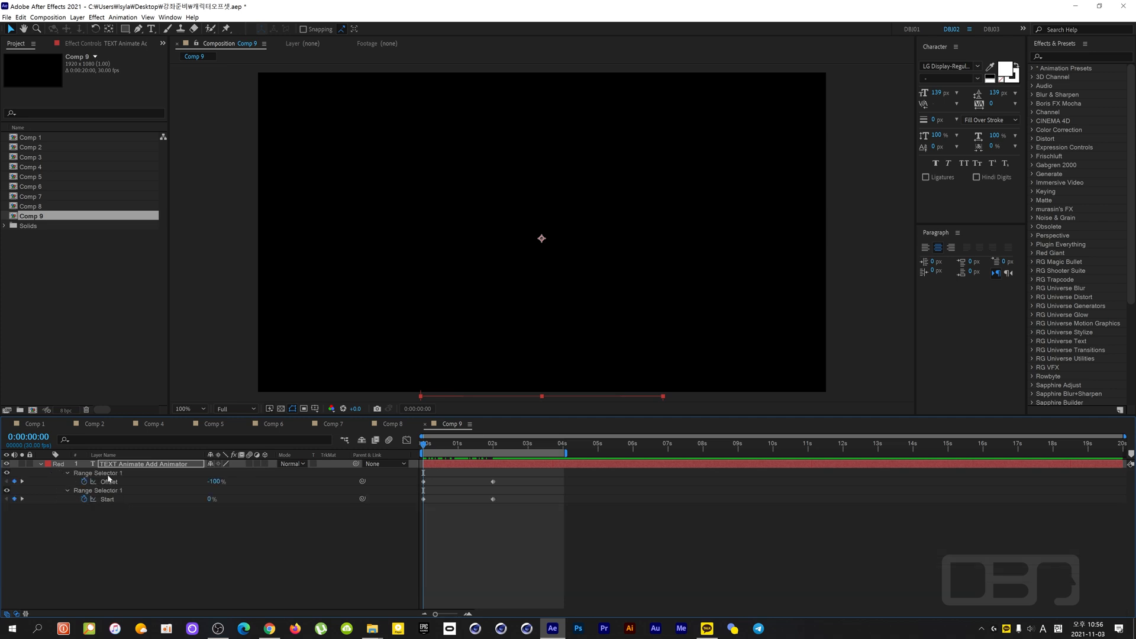
pyautogui.click(110, 476)
pyautogui.click(110, 482)
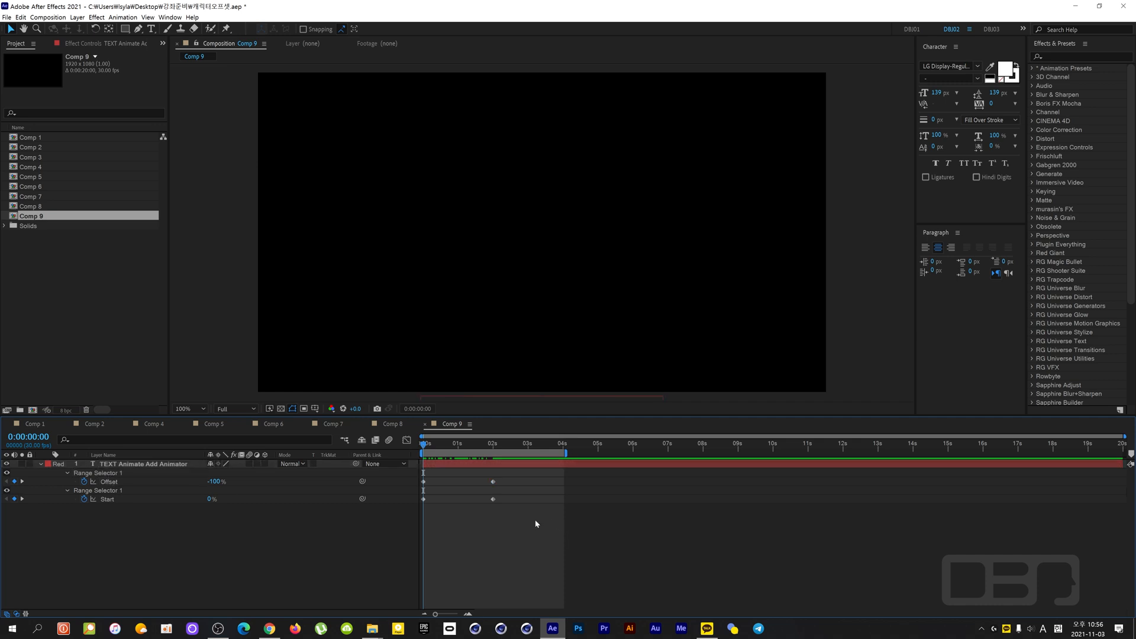
pyautogui.moveTo(543, 519); pyautogui.dragTo(423, 503)
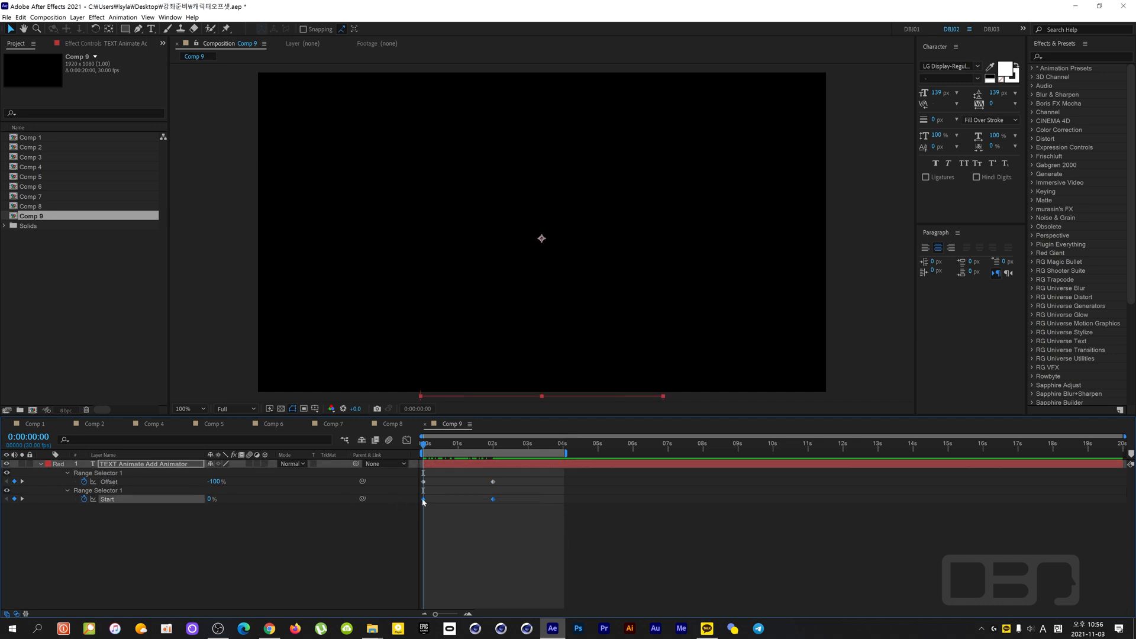
pyautogui.moveTo(522, 507); pyautogui.dragTo(575, 500)
pyautogui.moveTo(566, 453); pyautogui.dragTo(692, 452)
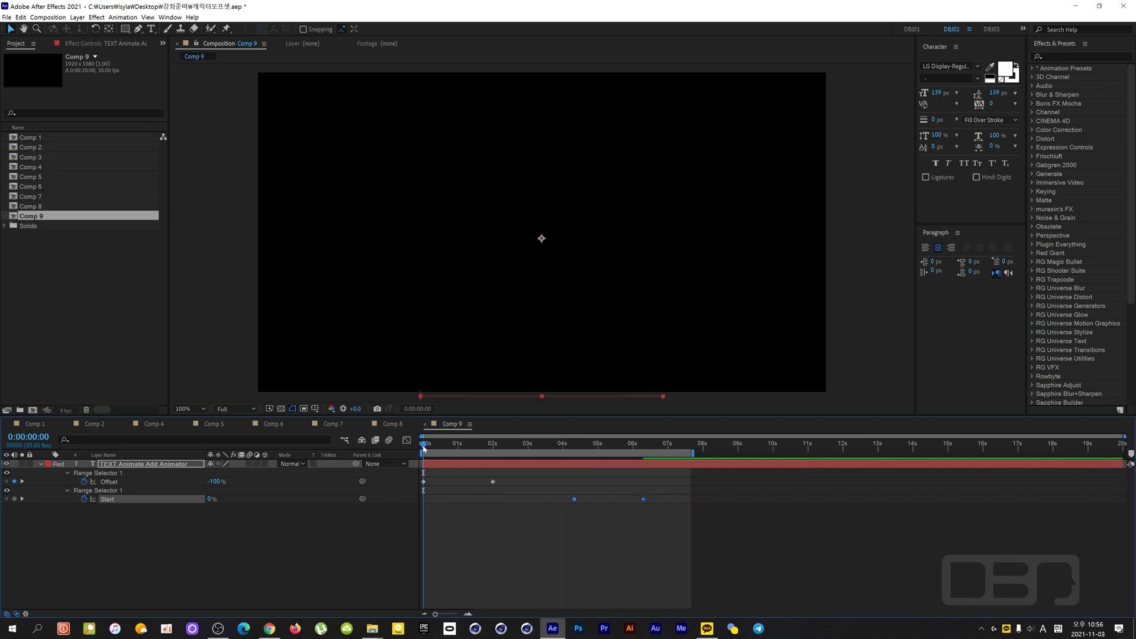
pyautogui.moveTo(423, 446); pyautogui.dragTo(661, 444)
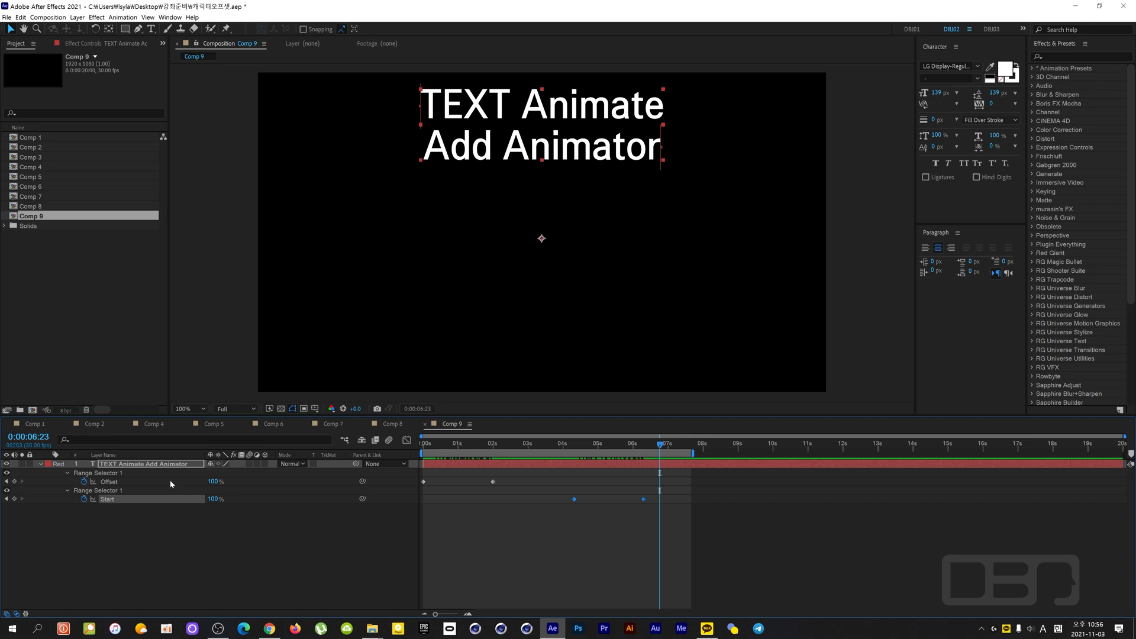
# - Show all of the text layer's properties and expand the Advanced options of Animator 2's Range Selector 1
pyautogui.click(66, 491)
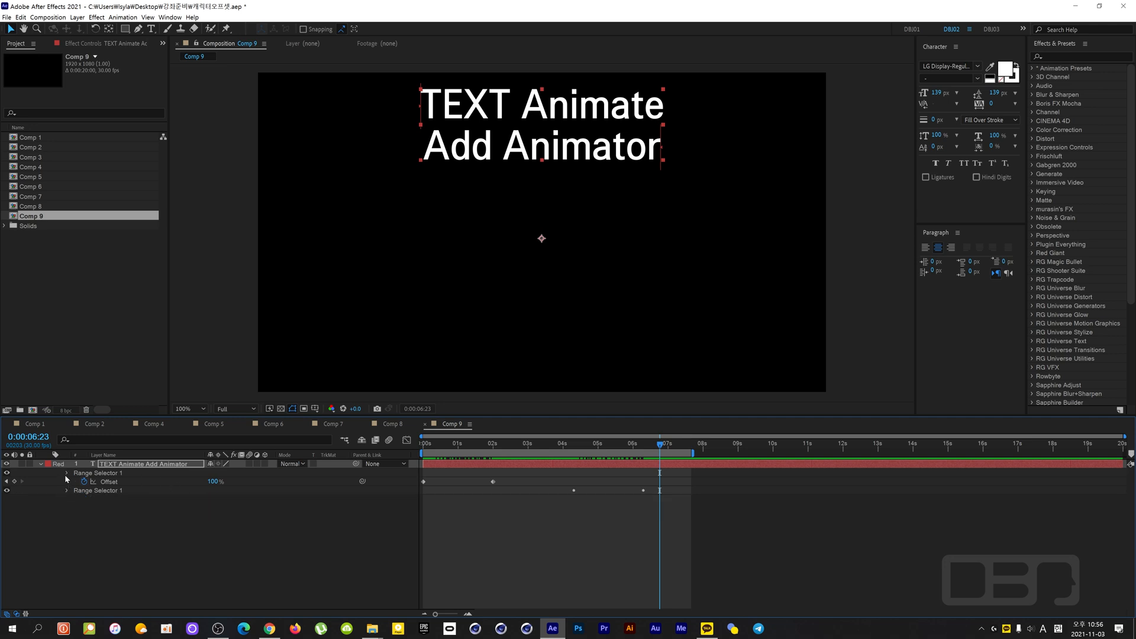
pyautogui.click(66, 473)
pyautogui.click(42, 465)
pyautogui.click(41, 465)
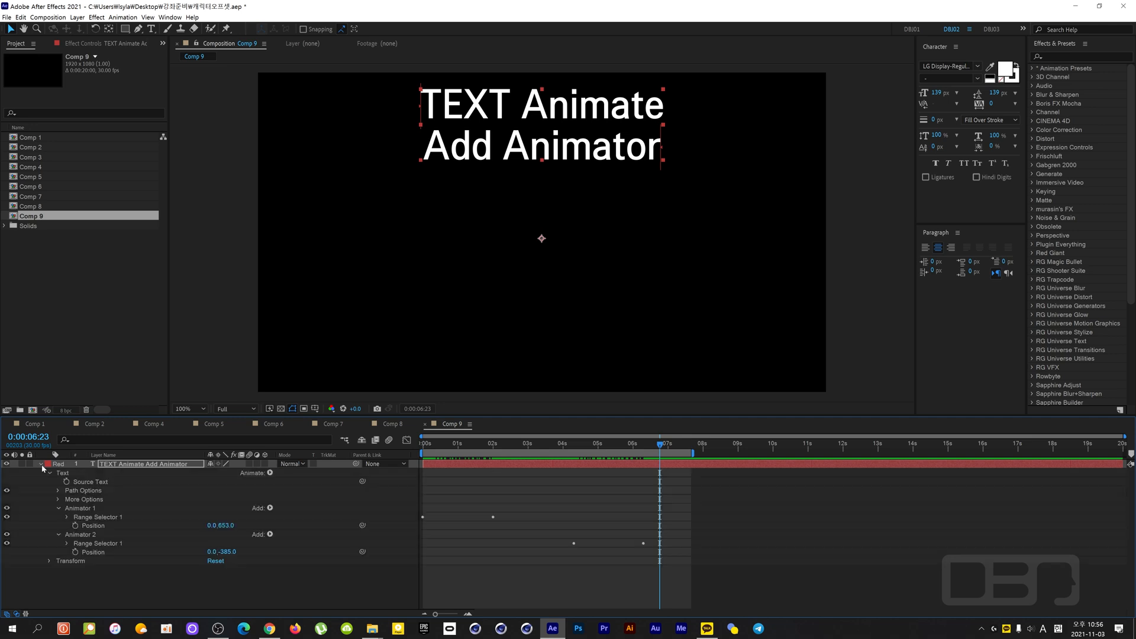
pyautogui.click(86, 535)
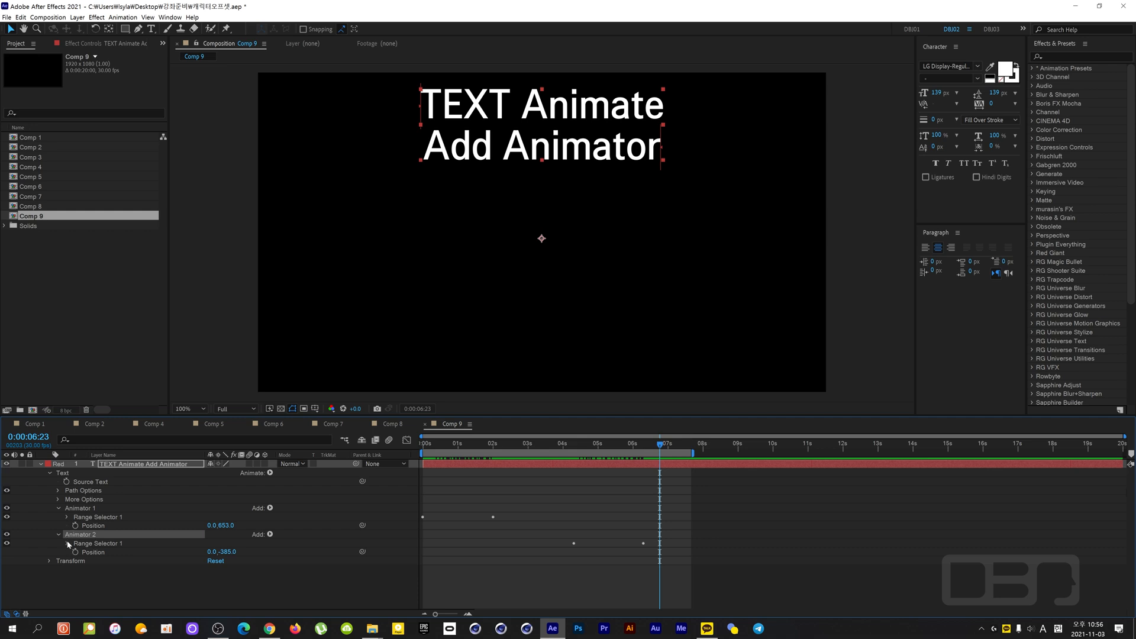
pyautogui.click(67, 543)
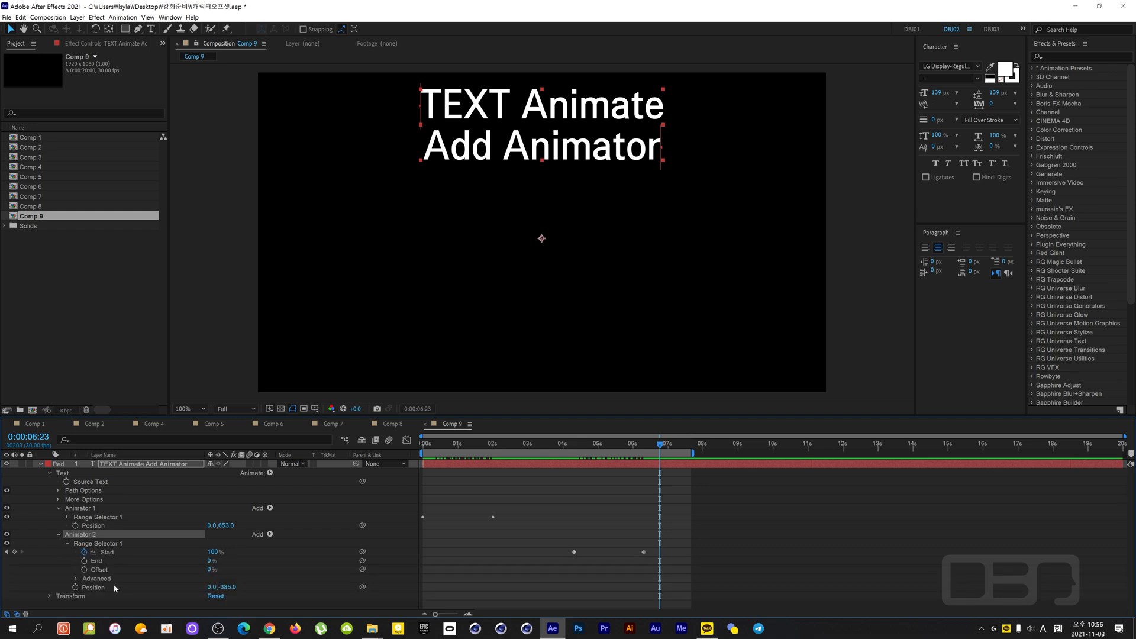
pyautogui.click(75, 580)
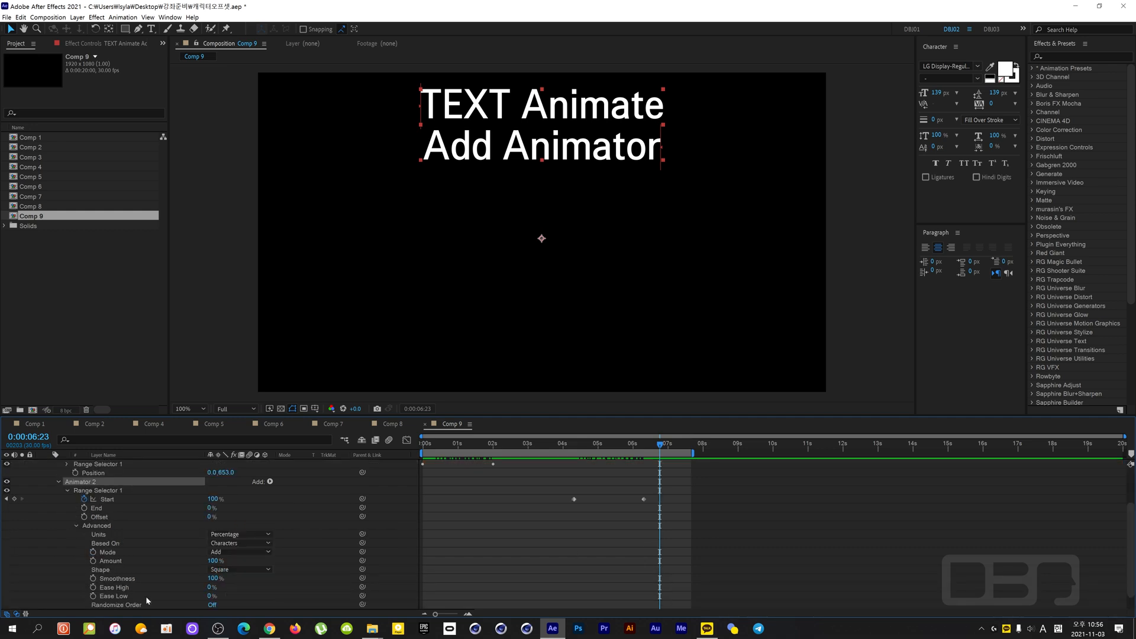
# - Turn on Randomize Order for Animator 2's Range Selector 1 and scrub through the scattered motion to 0:00:04:28
pyautogui.click(209, 596)
pyautogui.moveTo(660, 445); pyautogui.dragTo(581, 465)
pyautogui.scroll(-1, 313, 610)
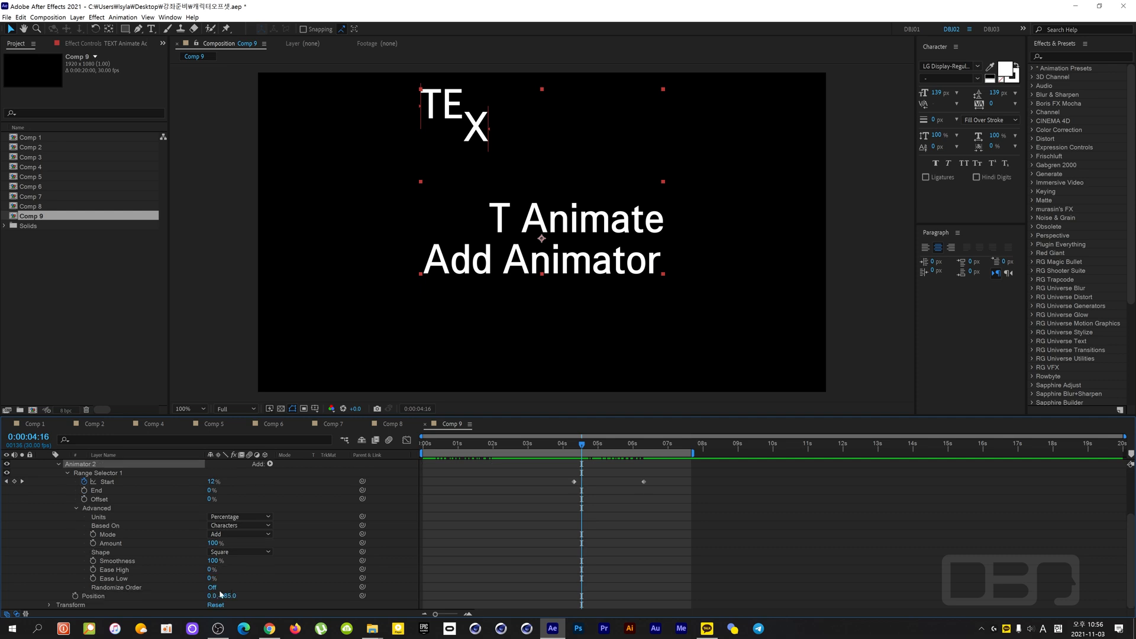
pyautogui.click(212, 587)
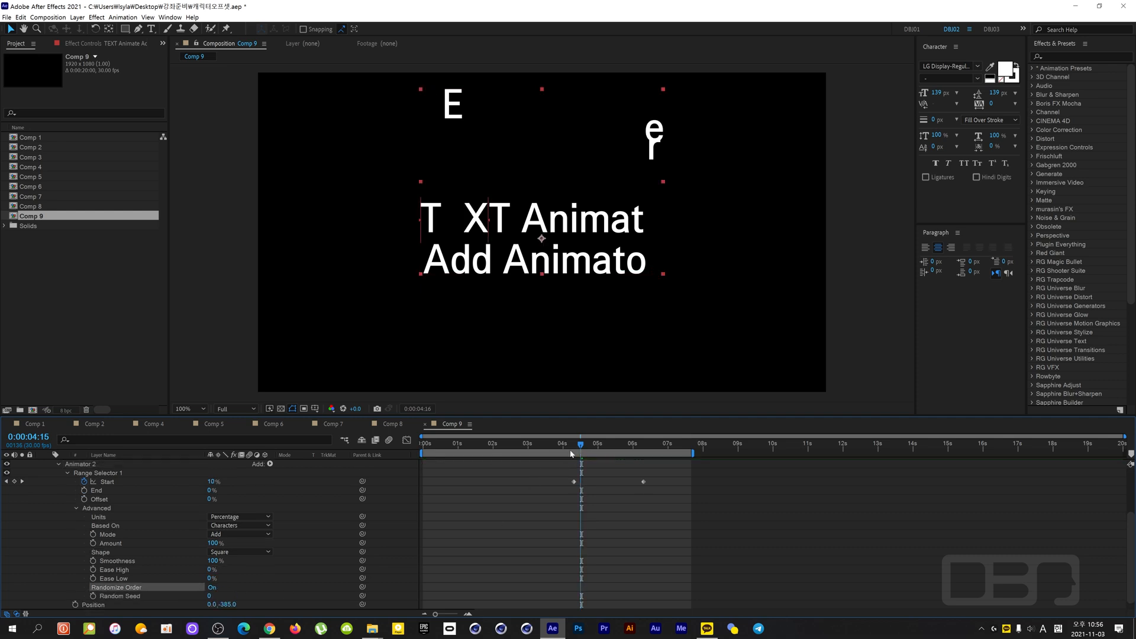
pyautogui.moveTo(582, 444)
pyautogui.mouseDown()
pyautogui.moveTo(555, 447)
pyautogui.moveTo(639, 445)
pyautogui.moveTo(554, 445)
pyautogui.moveTo(594, 445)
pyautogui.mouseUp()
pyautogui.press('space')
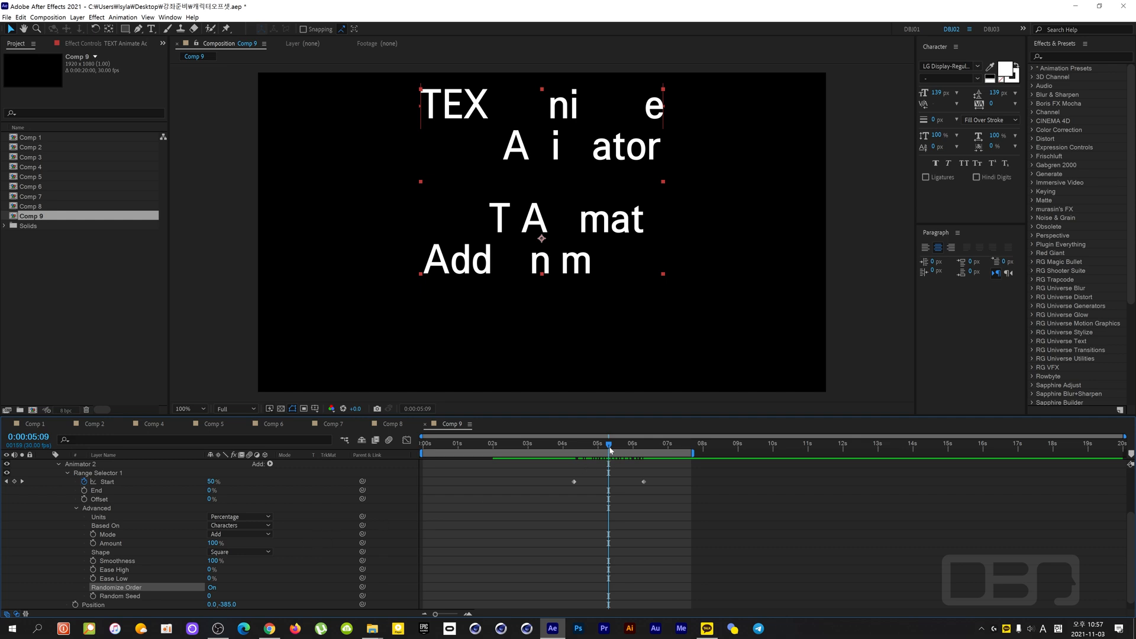
pyautogui.moveTo(598, 453)
pyautogui.mouseDown()
pyautogui.moveTo(570, 460)
pyautogui.moveTo(591, 458)
pyautogui.mouseUp()
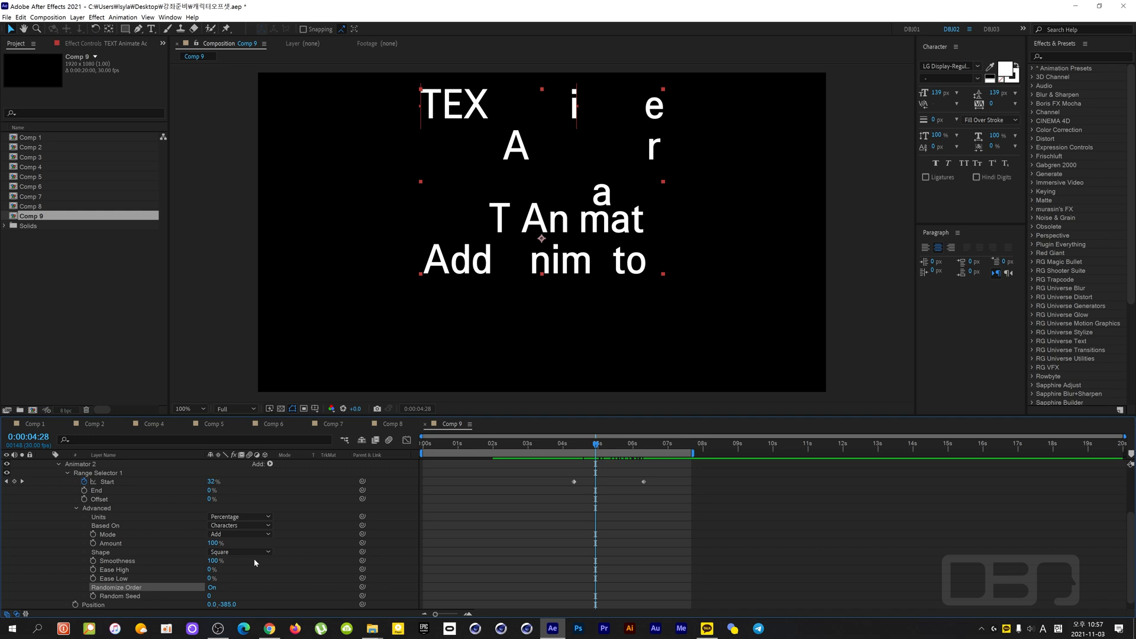
# - Set the Shape of Animator 2's Range Selector 1 to Ramp Down and scrub back to 0:00:04:09
pyautogui.click(232, 553)
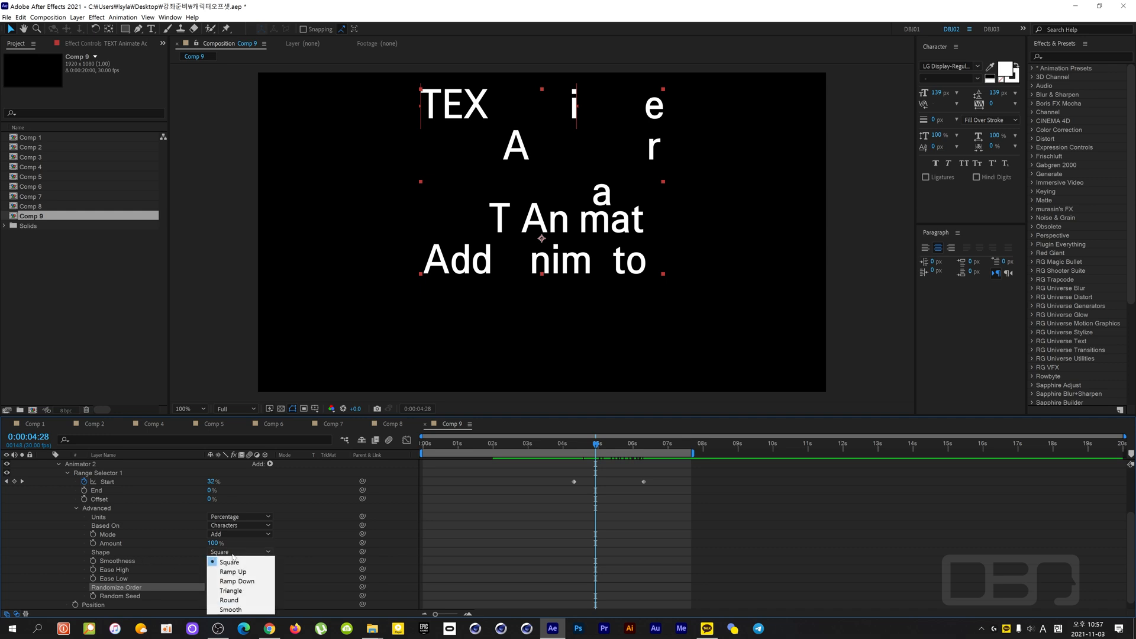
pyautogui.click(236, 582)
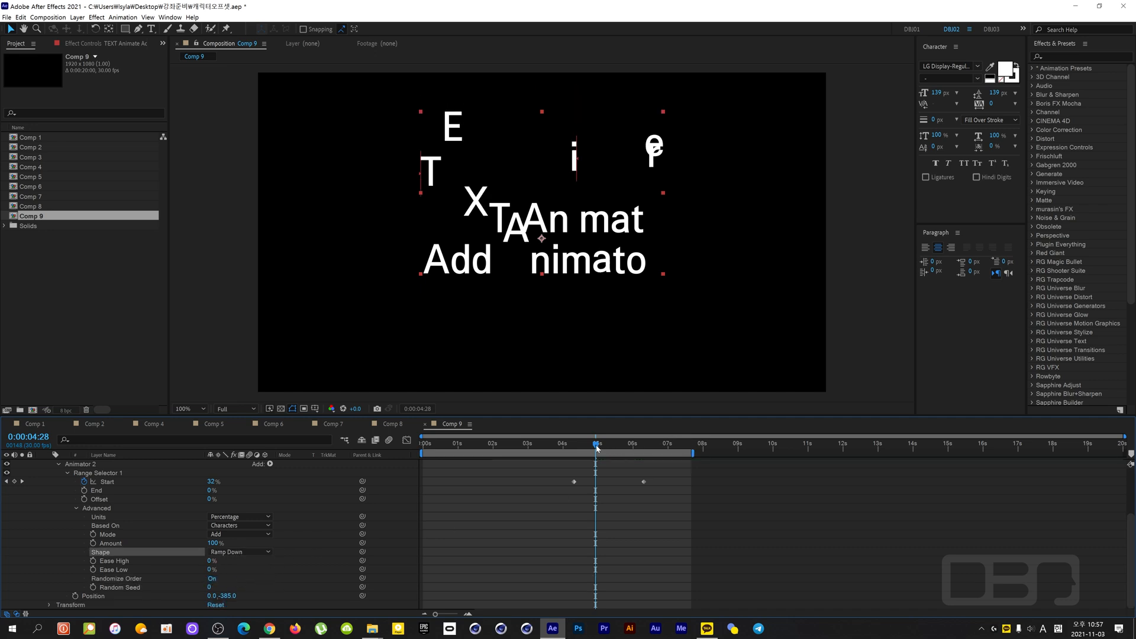
pyautogui.moveTo(596, 448); pyautogui.dragTo(574, 457)
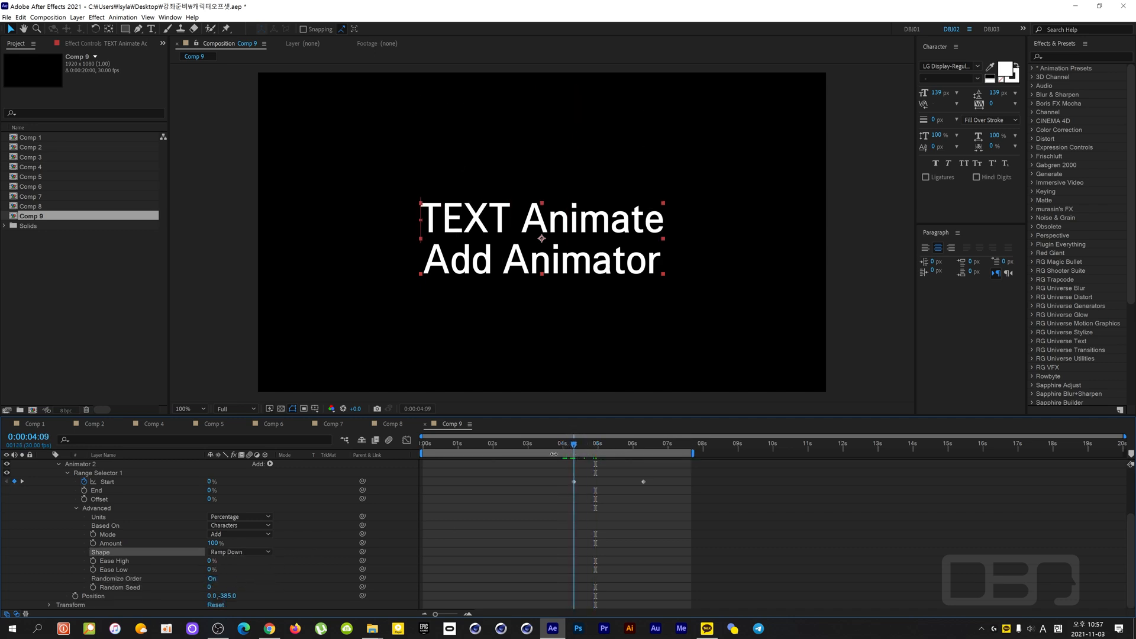
# - Remove Animator 2's Start keyframes, try an Offset of 57%, and set End to 100% and Offset to -100%
pyautogui.click(86, 482)
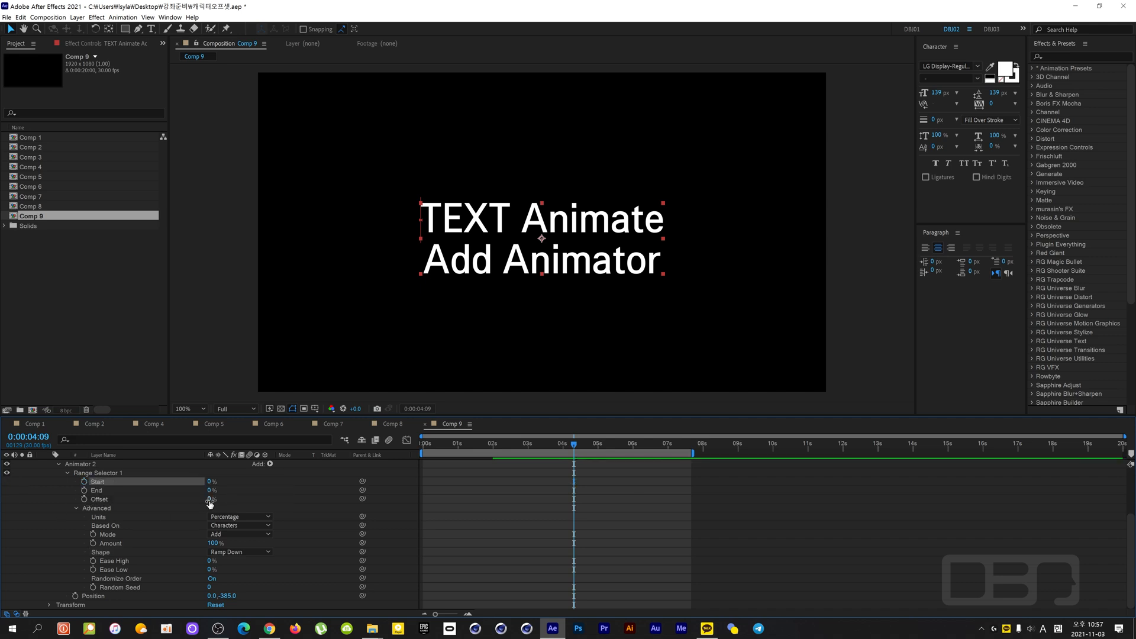
pyautogui.moveTo(211, 499); pyautogui.dragTo(275, 505)
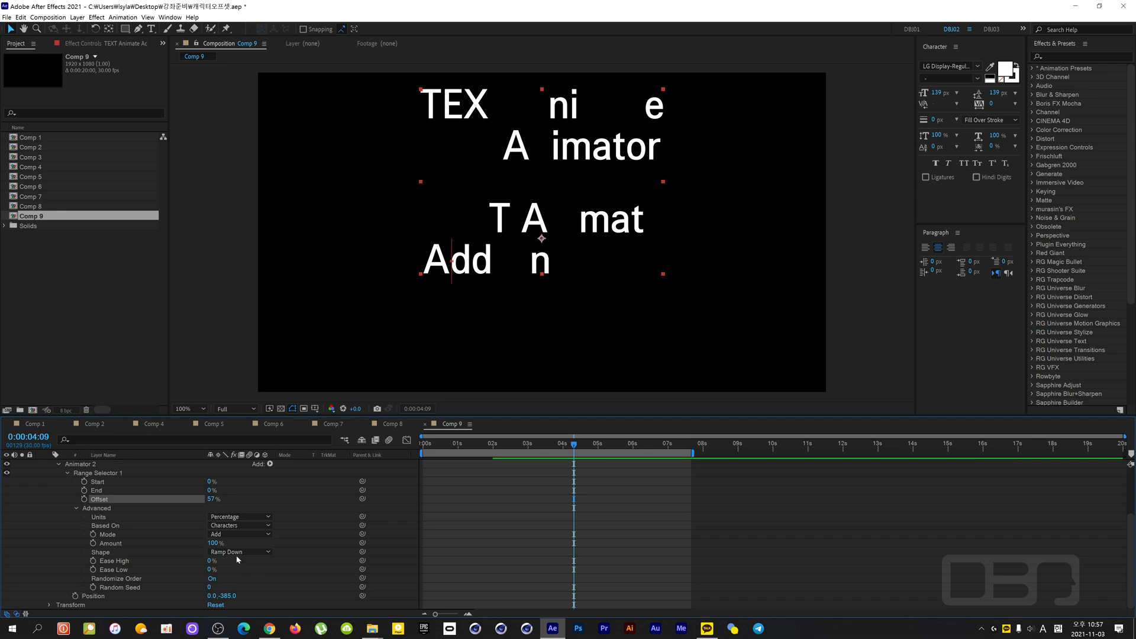
pyautogui.moveTo(210, 490); pyautogui.dragTo(324, 486)
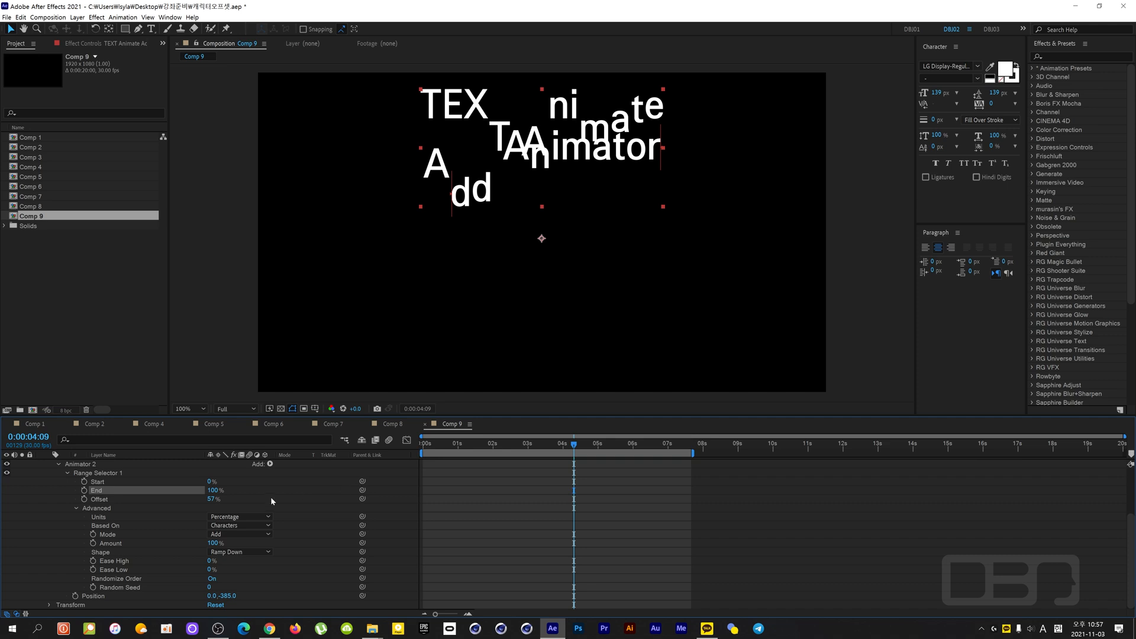
pyautogui.moveTo(211, 499)
pyautogui.mouseDown()
pyautogui.moveTo(243, 498)
pyautogui.moveTo(194, 486)
pyautogui.moveTo(148, 498)
pyautogui.moveTo(200, 507)
pyautogui.mouseUp()
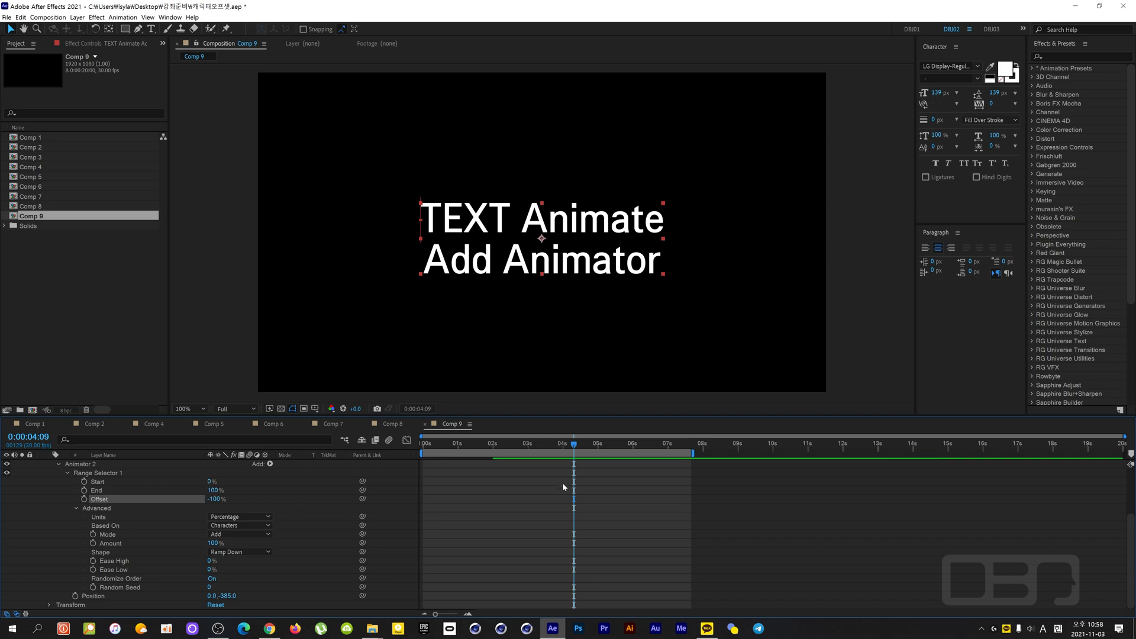
# - Keyframe Animator 2's Offset from -100% at 0:00:03:29 to 100% at 0:00:05:29 and preview it from 0:00:03:09
pyautogui.click(562, 451)
pyautogui.click(84, 499)
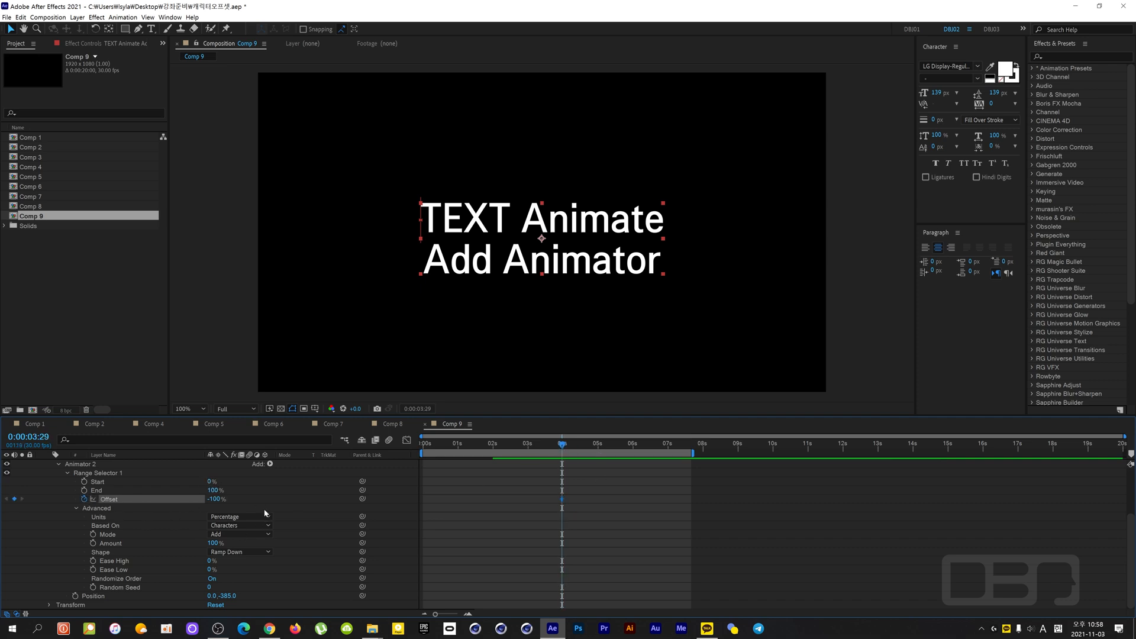
pyautogui.press('space')
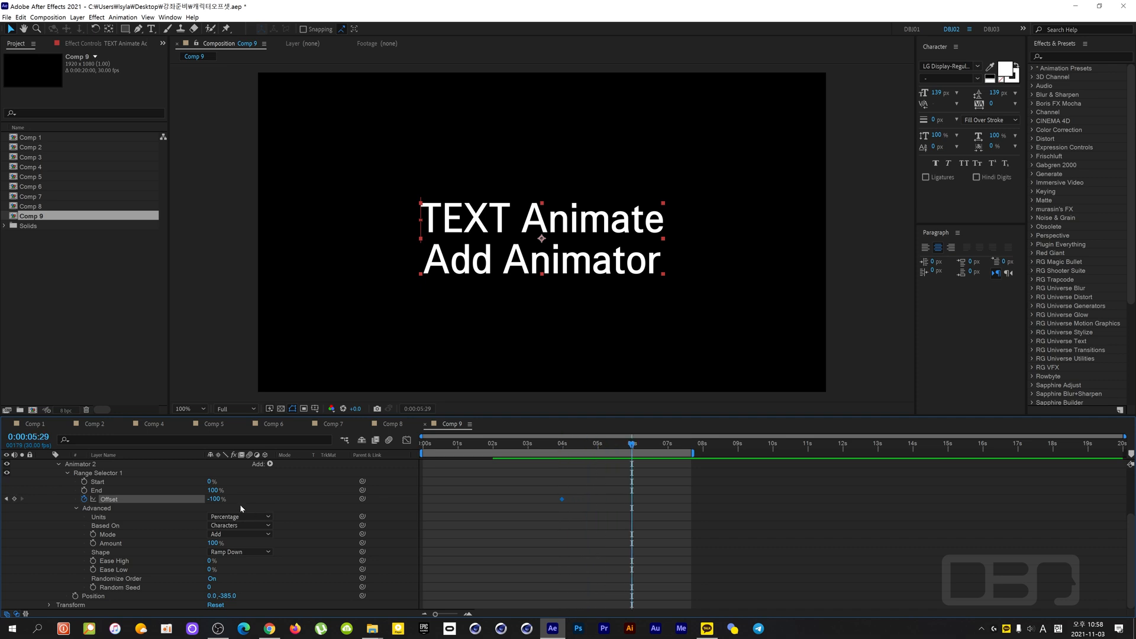
pyautogui.moveTo(214, 501); pyautogui.dragTo(332, 502)
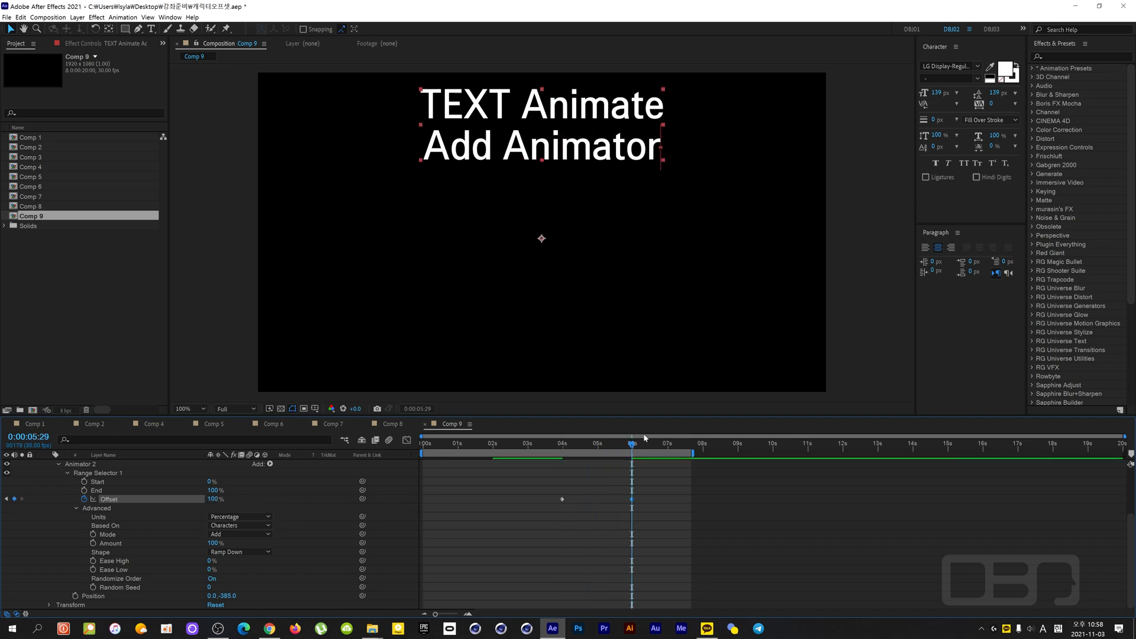
pyautogui.moveTo(624, 448); pyautogui.dragTo(538, 463)
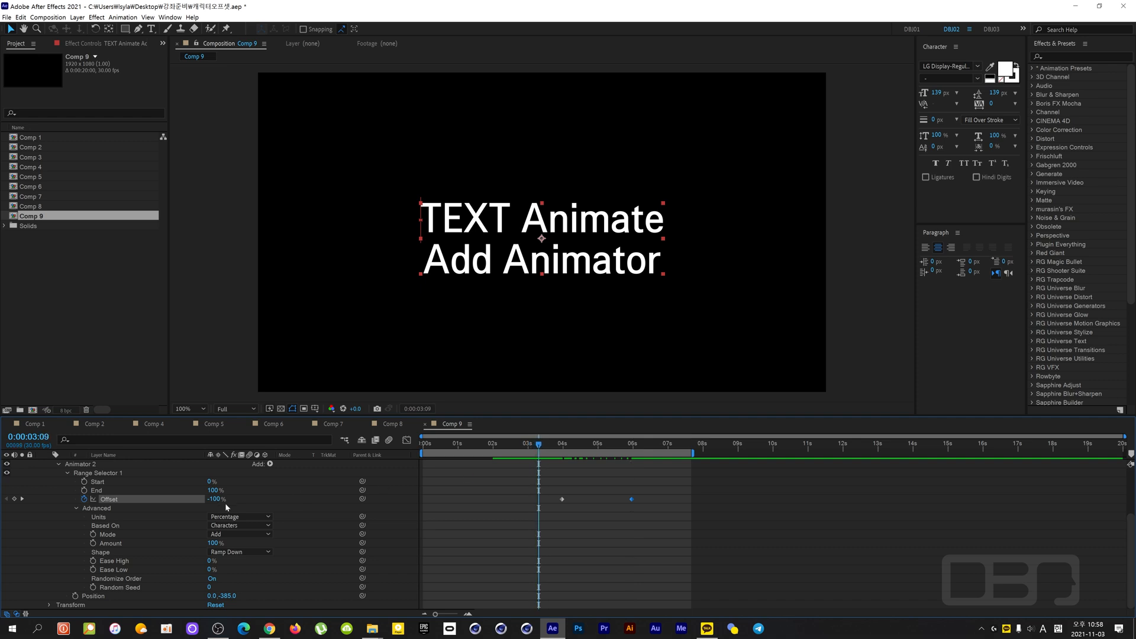
pyautogui.press('space')
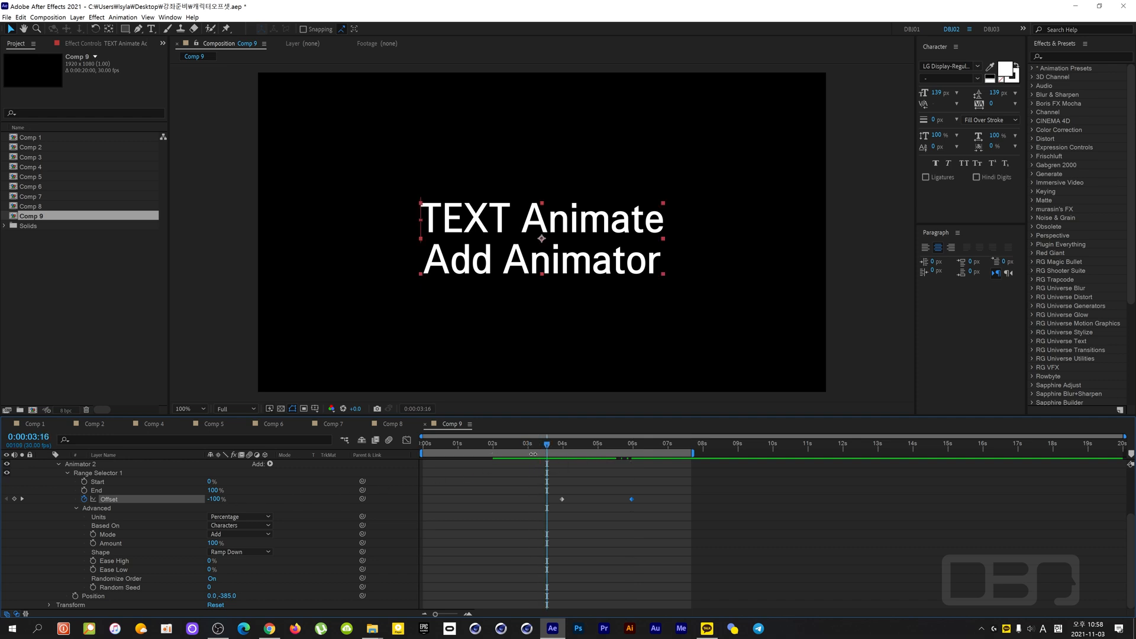
# - Preview Animator 2's keyframed Offset exit motion from 0:00:03:16
pyautogui.moveTo(546, 440)
pyautogui.mouseDown()
pyautogui.moveTo(604, 449)
pyautogui.moveTo(546, 449)
pyautogui.mouseUp()
pyautogui.press('space')
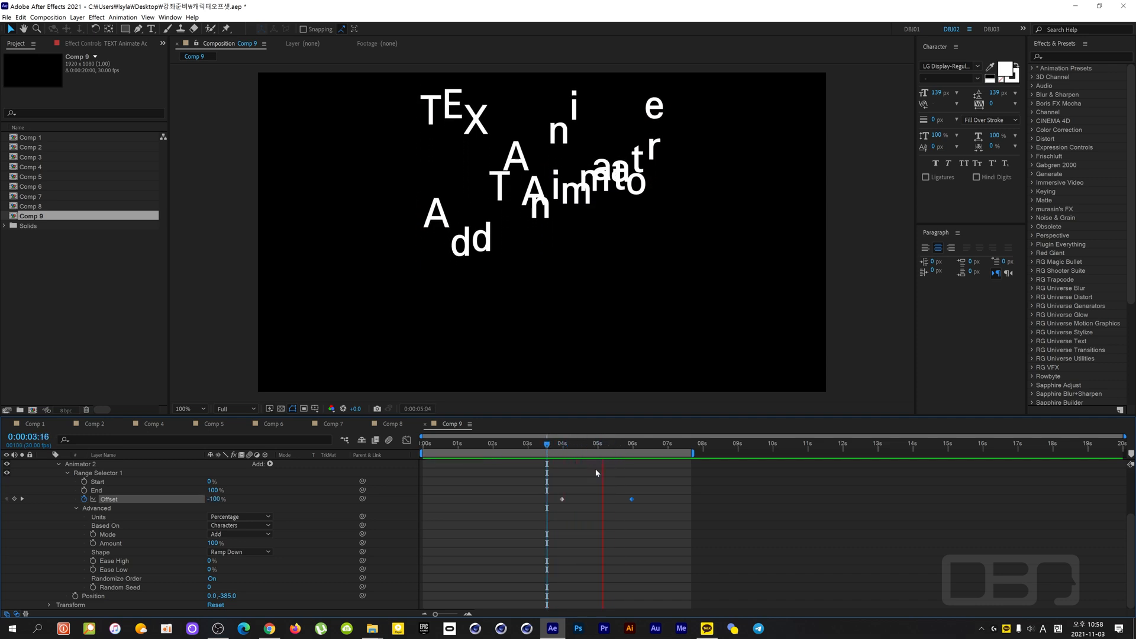
pyautogui.press('space')
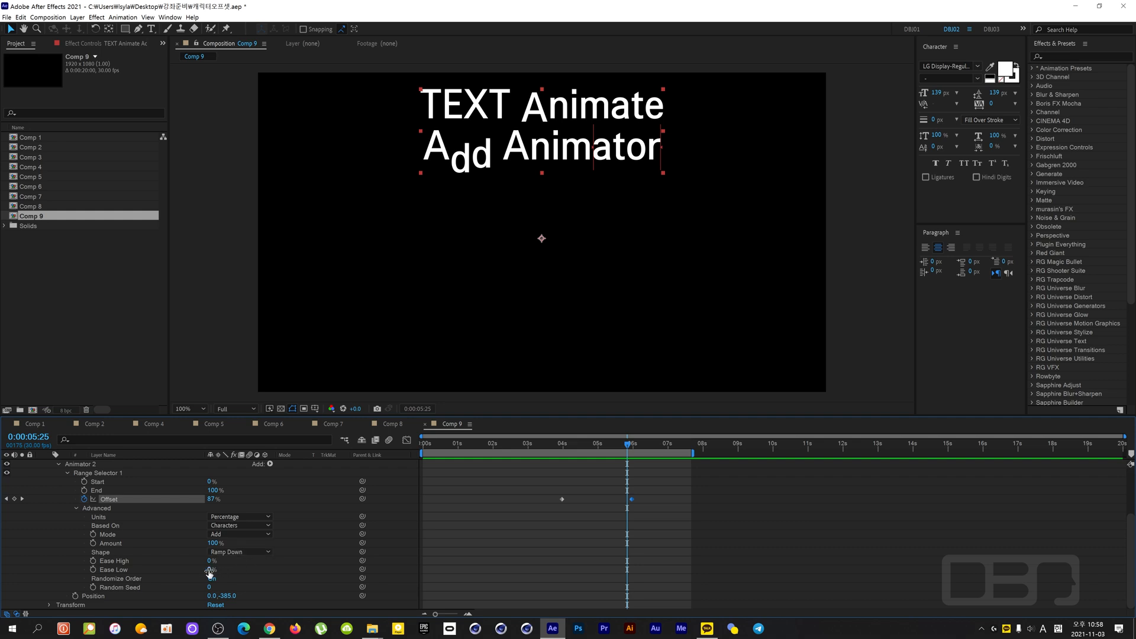
# - Try an Ease Low of 100% on Animator 2's Range Selector 1 and preview it from 0:00:03:17
pyautogui.moveTo(212, 570); pyautogui.dragTo(338, 571)
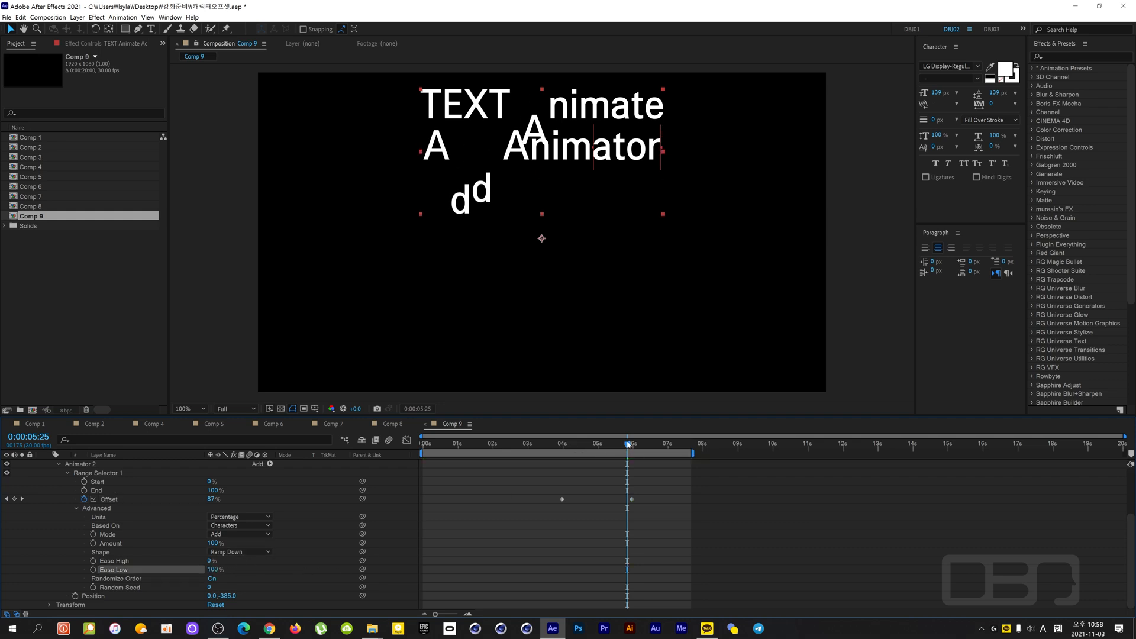
pyautogui.moveTo(629, 445); pyautogui.dragTo(548, 453)
pyautogui.press('space')
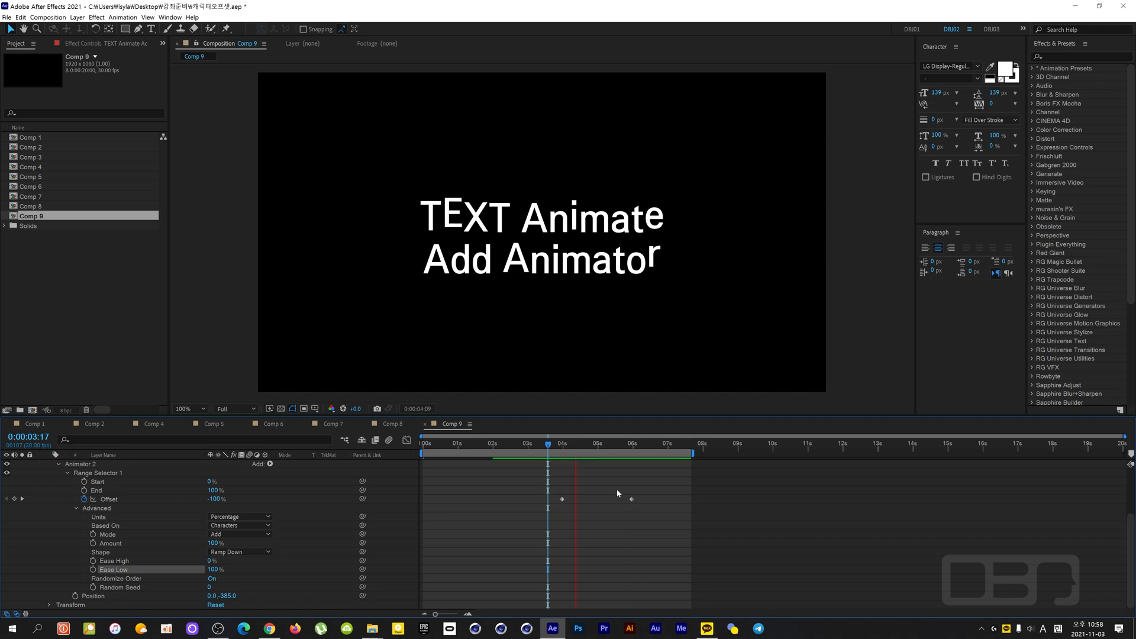
pyautogui.press('space')
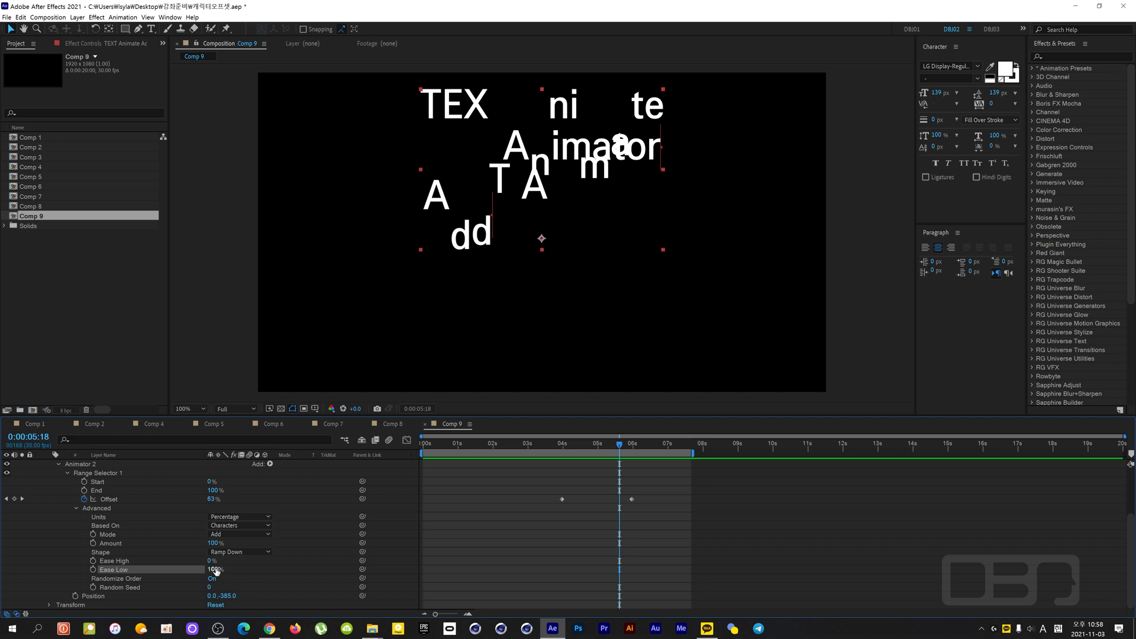
# - Set Ease Low of Animator 2's Range Selector 1 to -100% and preview the exit motion
pyautogui.moveTo(216, 571); pyautogui.dragTo(14, 584)
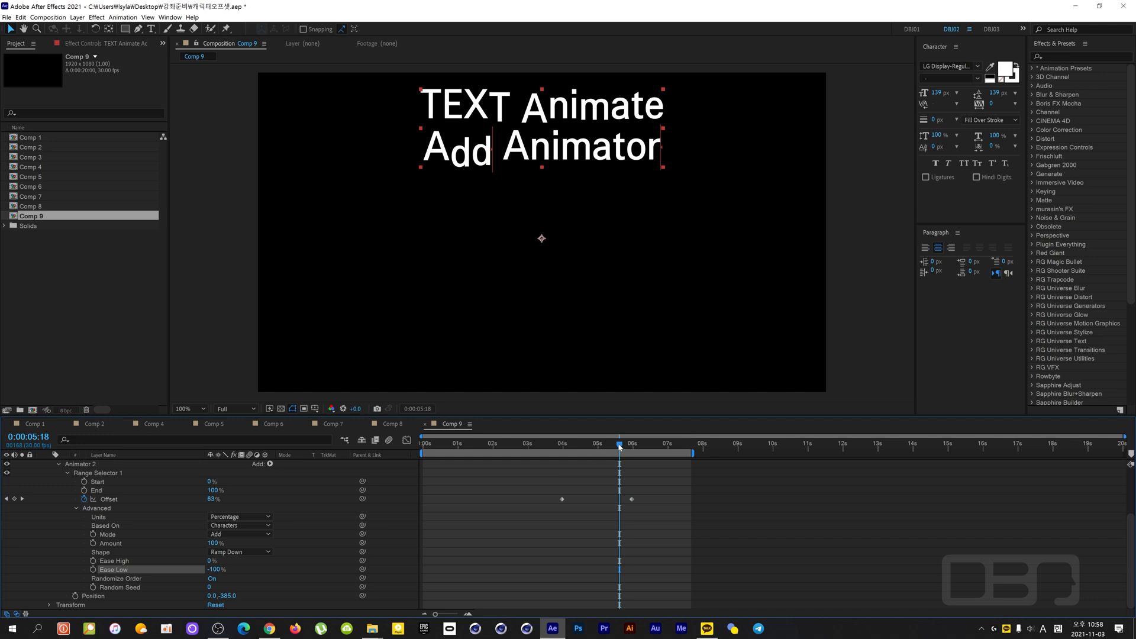
pyautogui.moveTo(620, 447); pyautogui.dragTo(526, 447)
pyautogui.press('space')
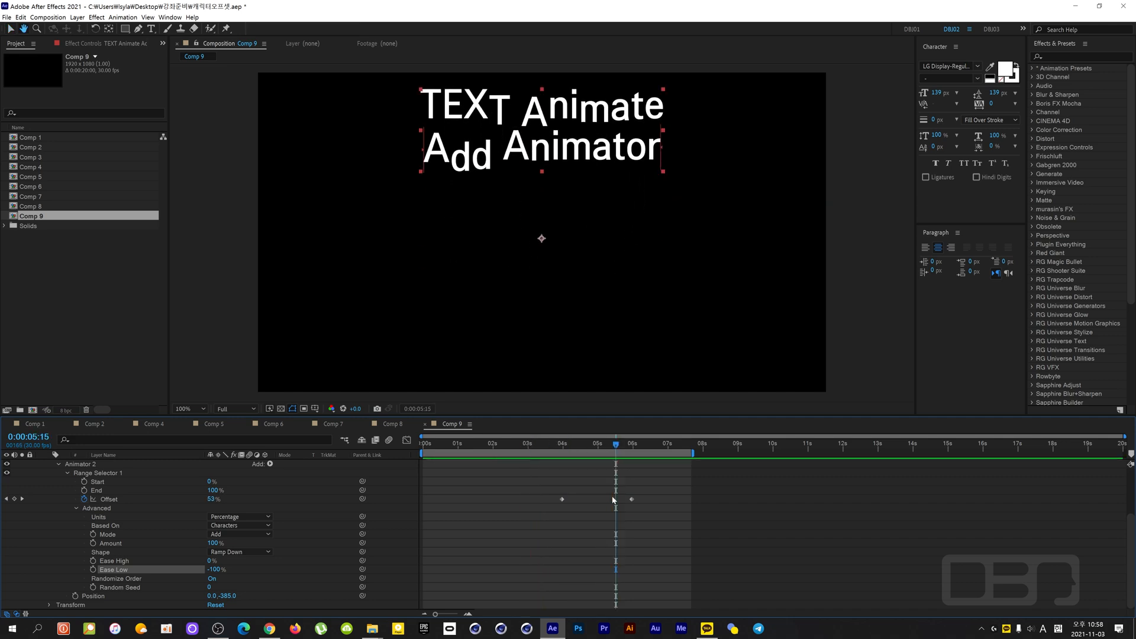
# - Preview the complete entrance and exit animation from 0:00:00:00
pyautogui.scroll(3, 549, 501)
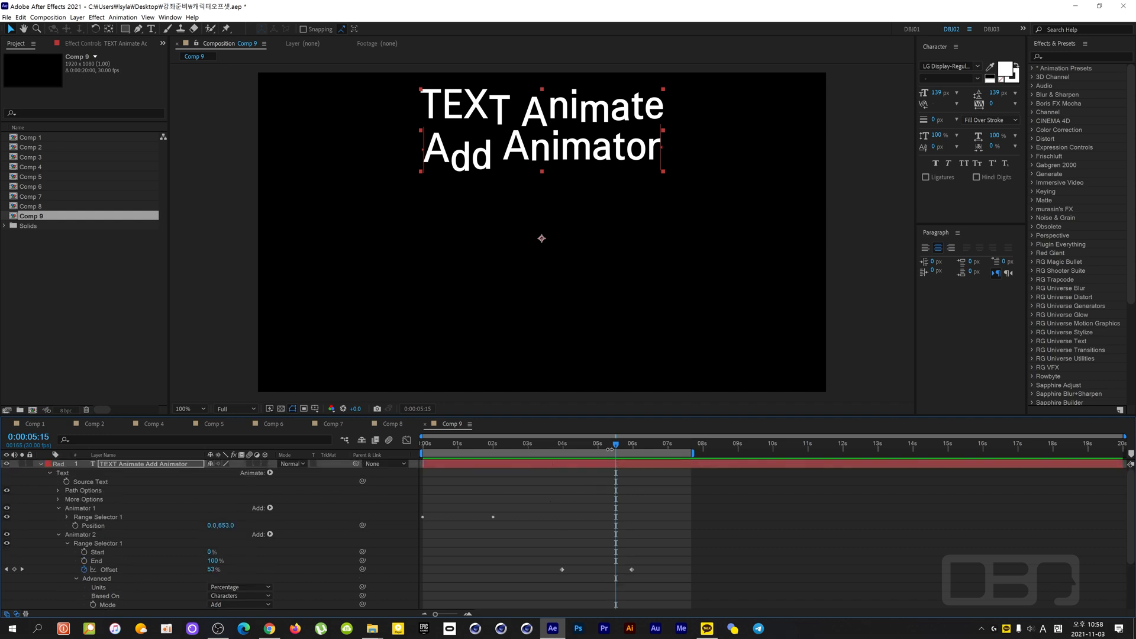
pyautogui.moveTo(616, 445); pyautogui.dragTo(386, 470)
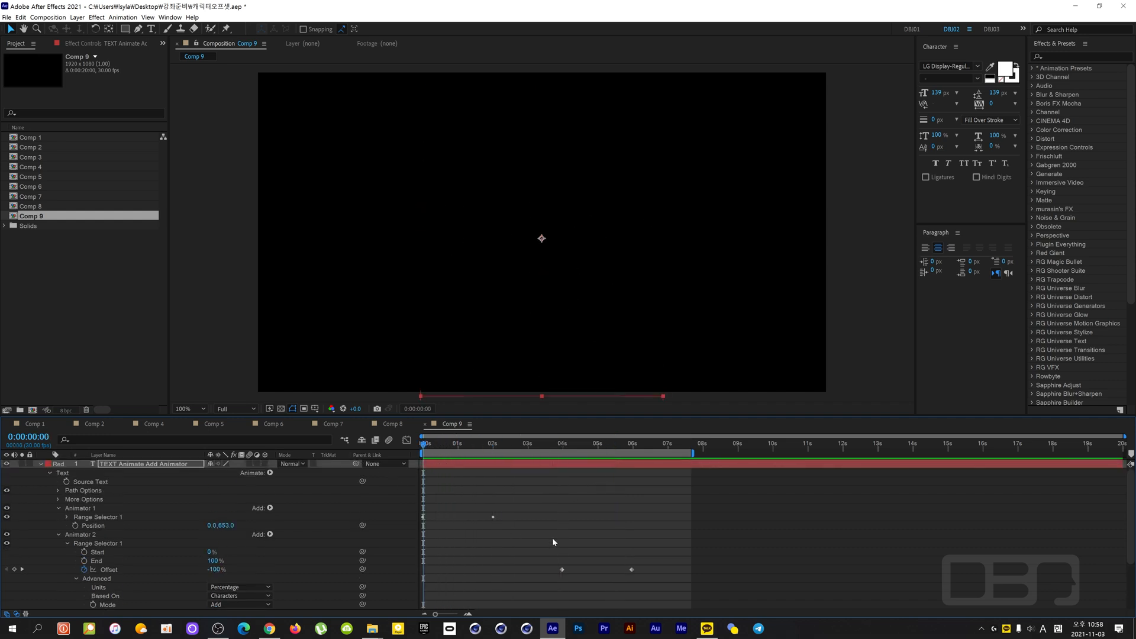
pyautogui.press('space')
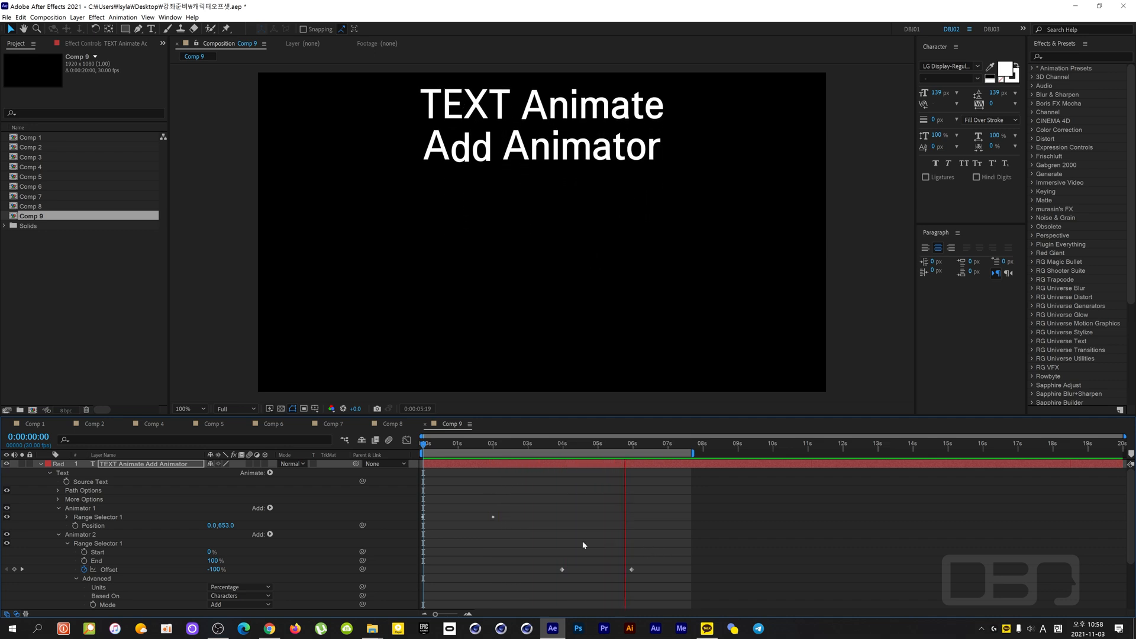
pyautogui.press('space')
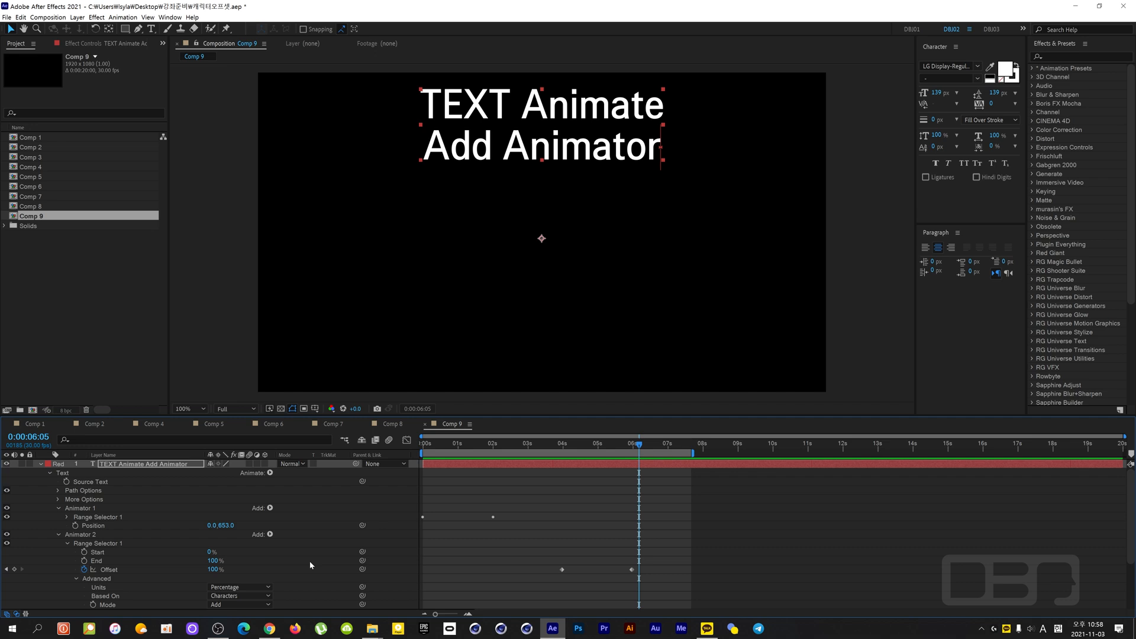
# - Set Animator 2's Position to 0.0, -714.0 and preview the animation from the first frame
pyautogui.scroll(-1, 310, 561)
pyautogui.scroll(1, 310, 561)
pyautogui.scroll(-1, 310, 561)
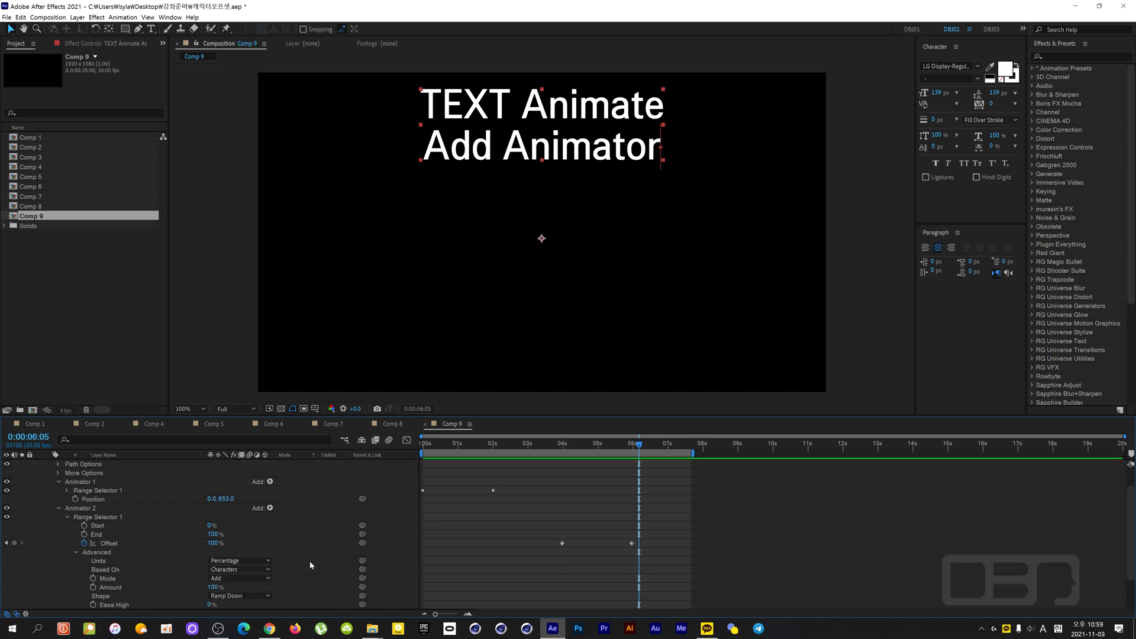
pyautogui.click(88, 510)
pyautogui.scroll(-2, 183, 531)
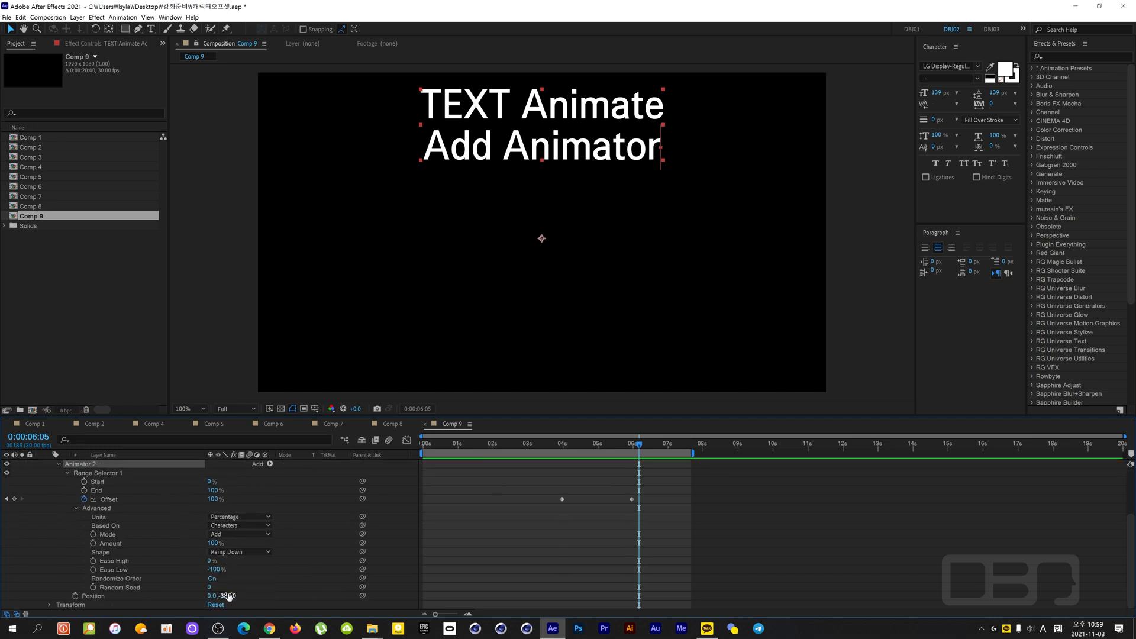
pyautogui.moveTo(228, 596); pyautogui.dragTo(153, 604)
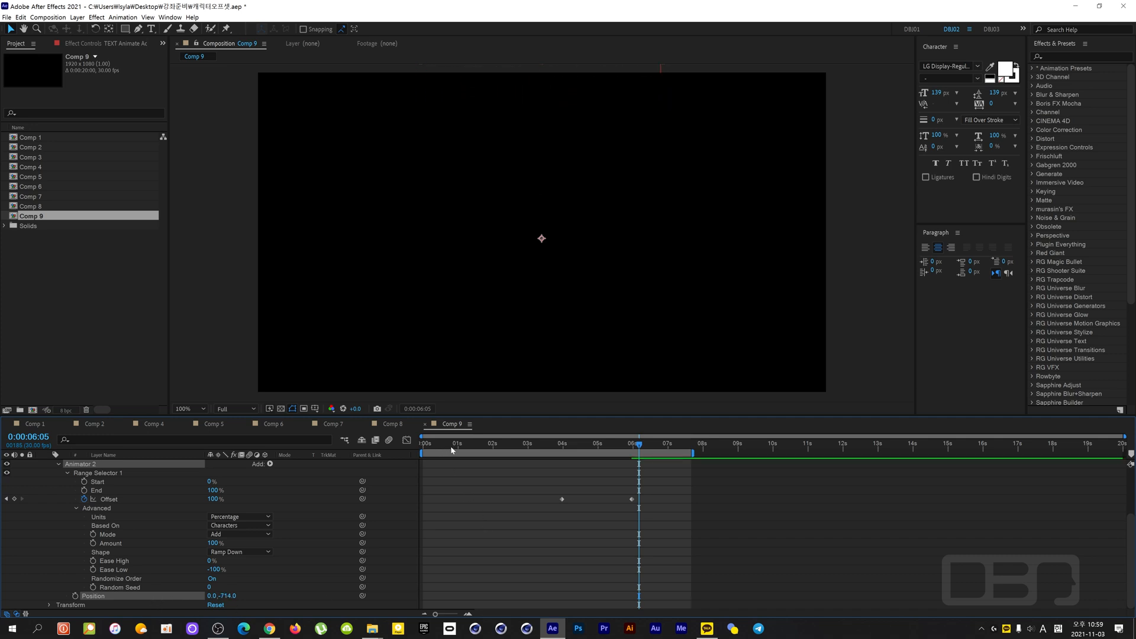
pyautogui.press('Home')
pyautogui.scroll(1, 448, 500)
pyautogui.scroll(2, 449, 500)
pyautogui.press('space')
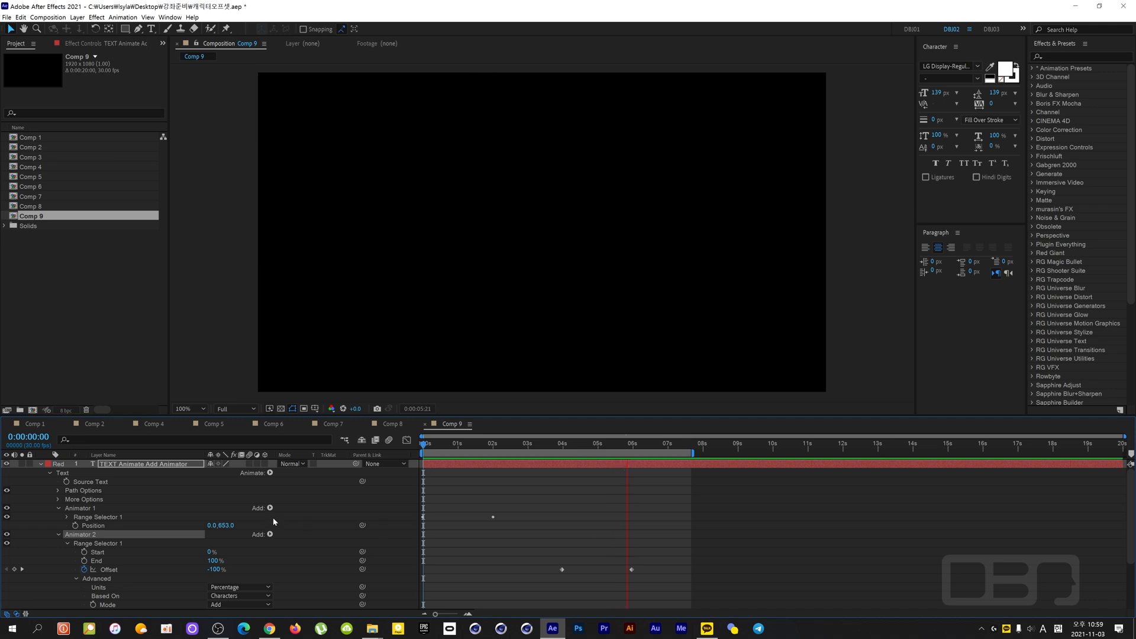
pyautogui.press('space')
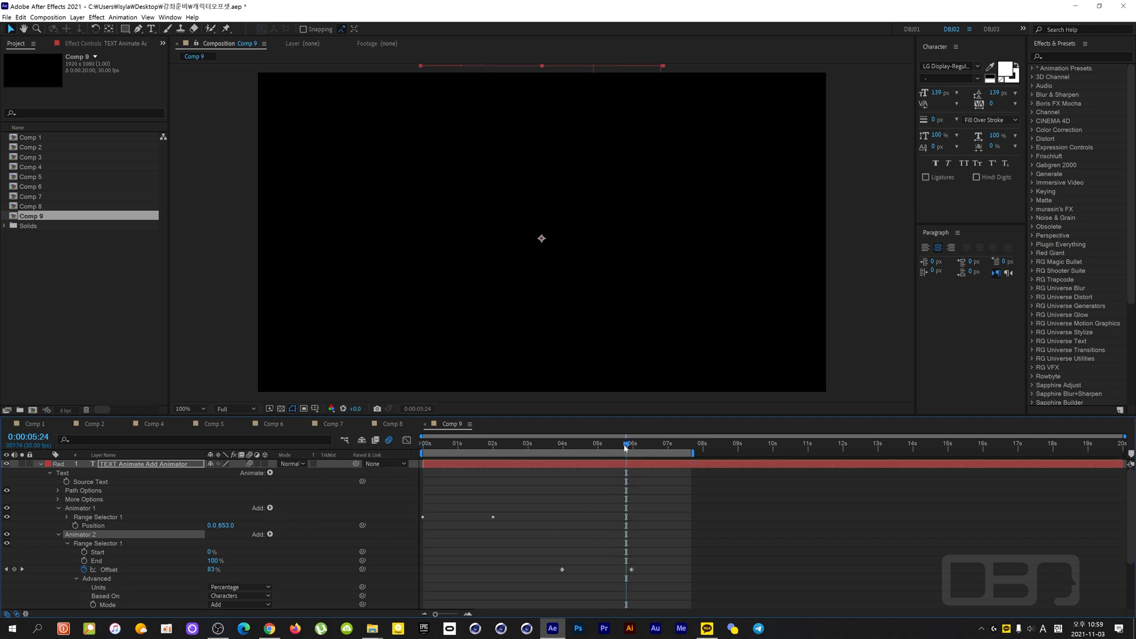
# - Replay the motion-blurred text animation from the first frame through the exit
pyautogui.press('Home')
pyautogui.press('space')
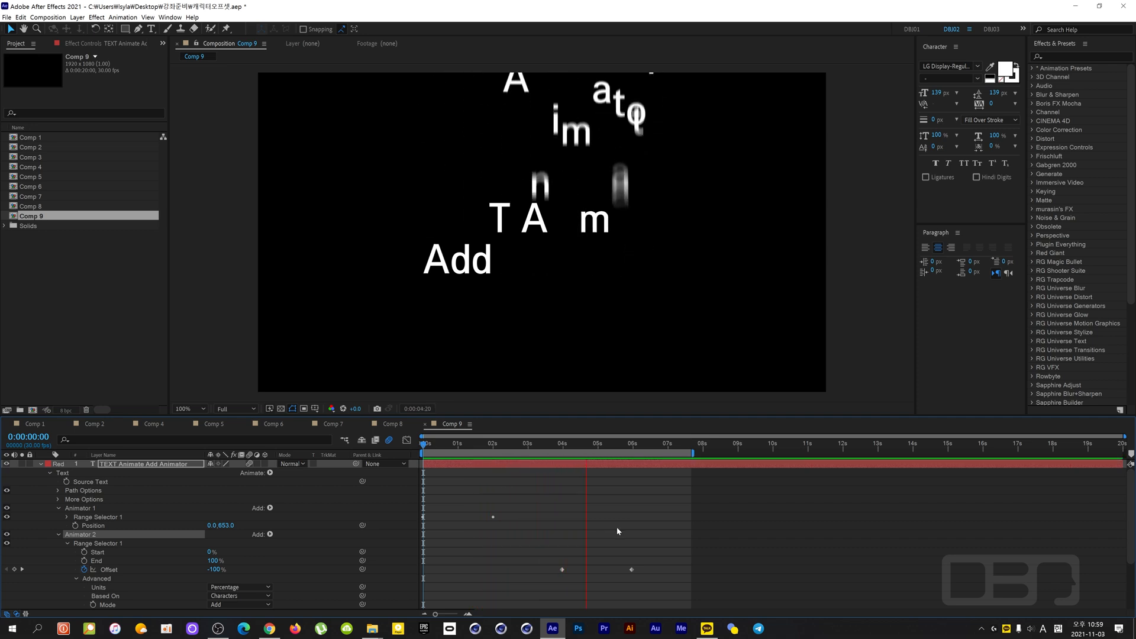
pyautogui.press('space')
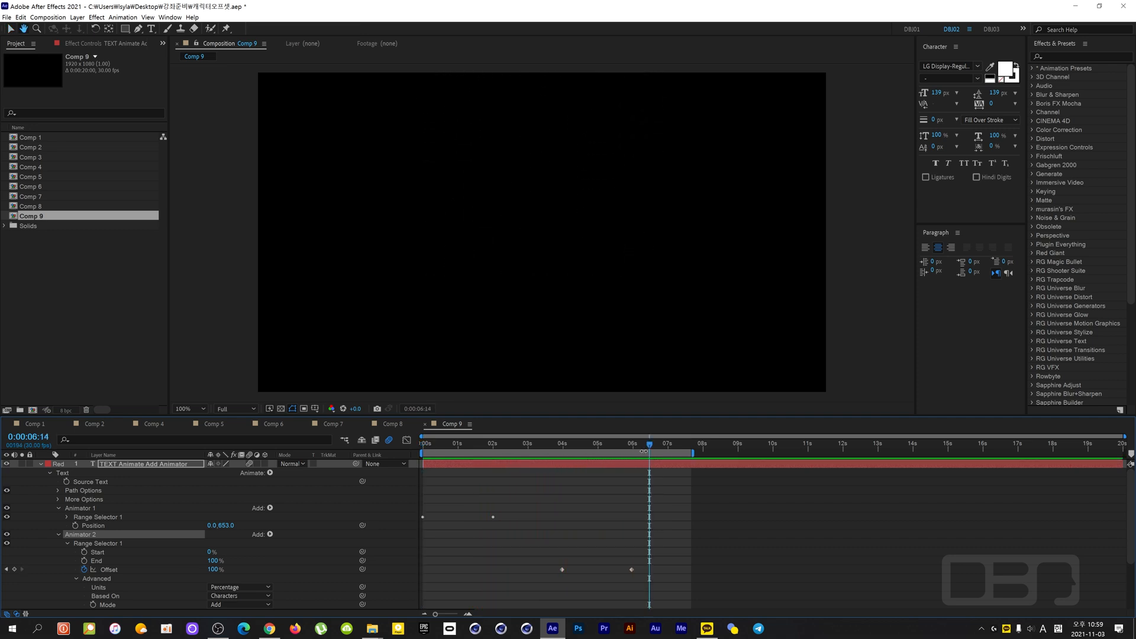
# - At 0:00:01:26, examine the Range Selector and Position properties of Animator 1 and the Advanced options of Animator 2
pyautogui.click(487, 445)
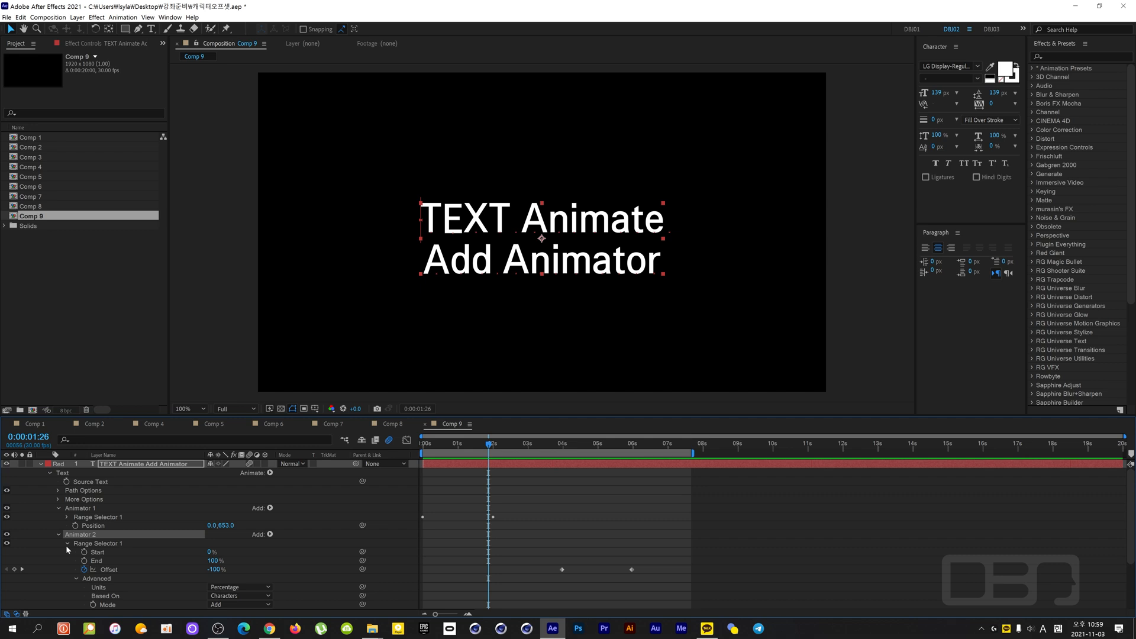
pyautogui.scroll(-3, 176, 551)
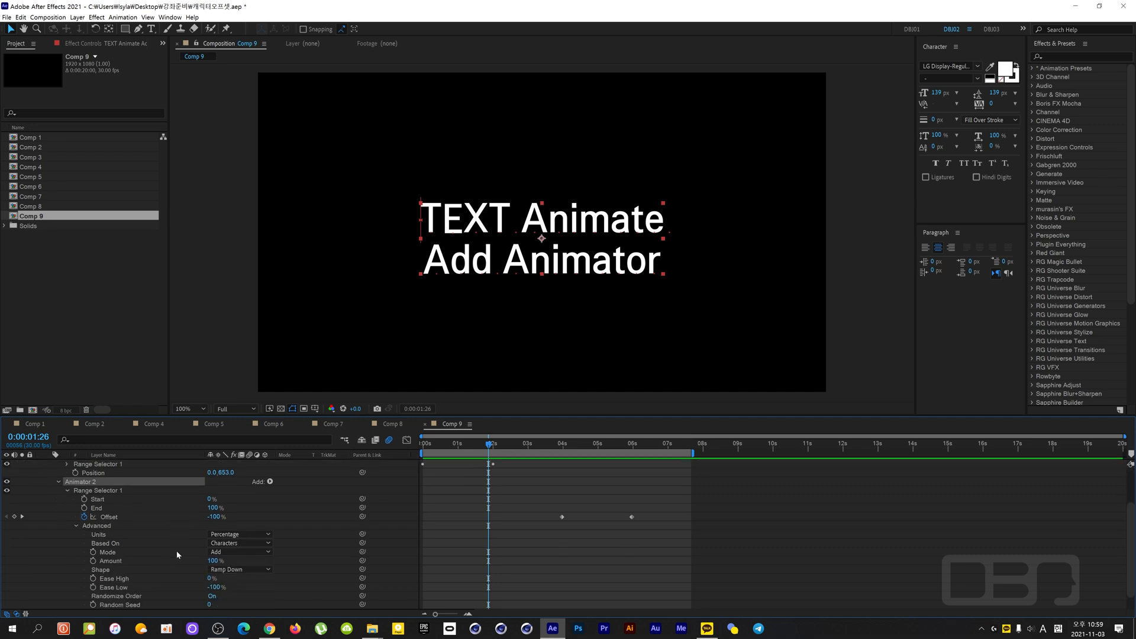
pyautogui.scroll(2, 176, 550)
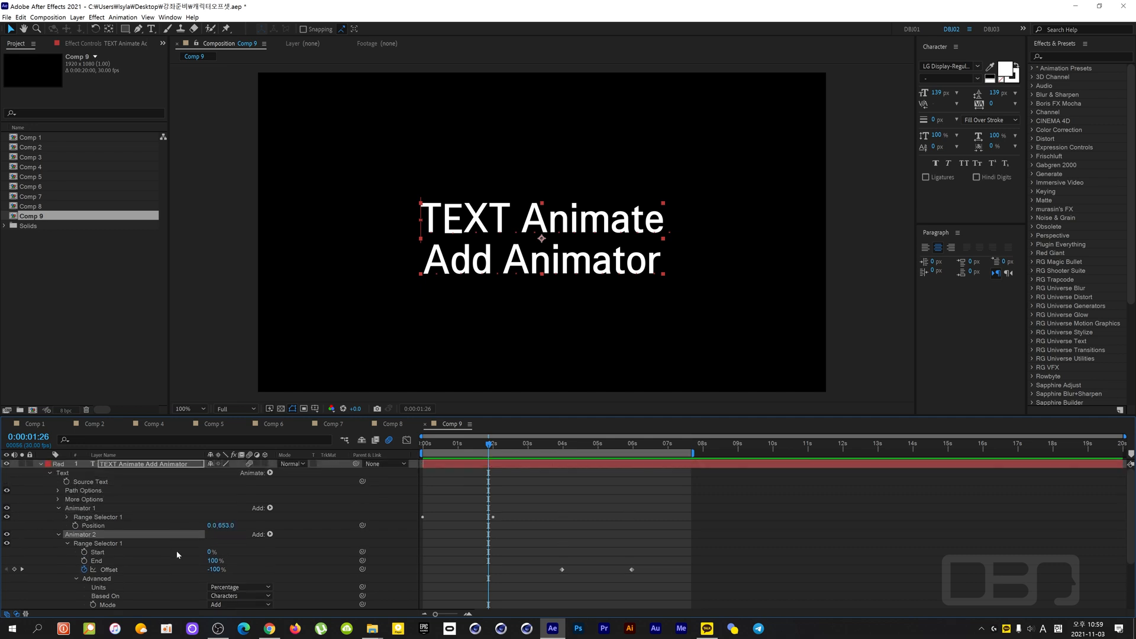
pyautogui.click(87, 510)
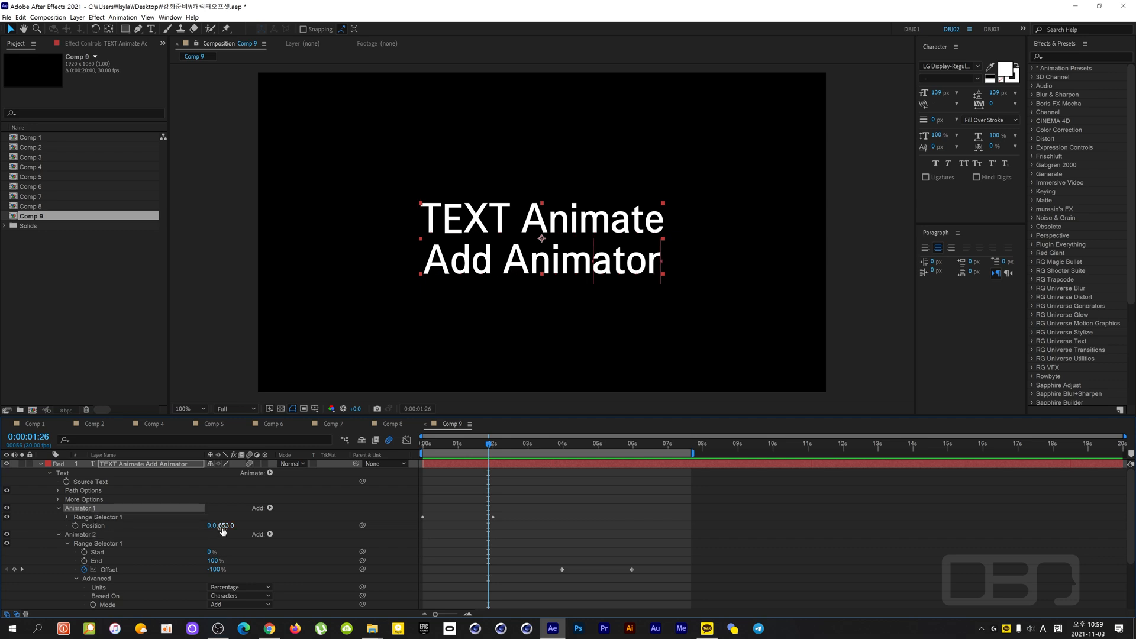
pyautogui.click(67, 517)
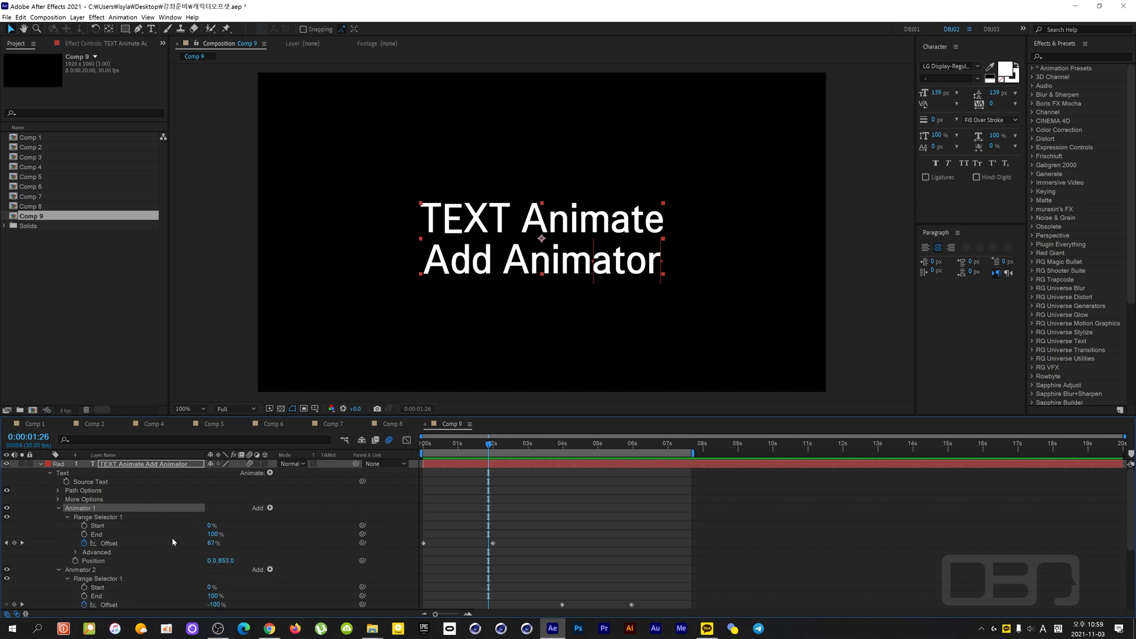
pyautogui.scroll(-1, 171, 537)
pyautogui.click(78, 544)
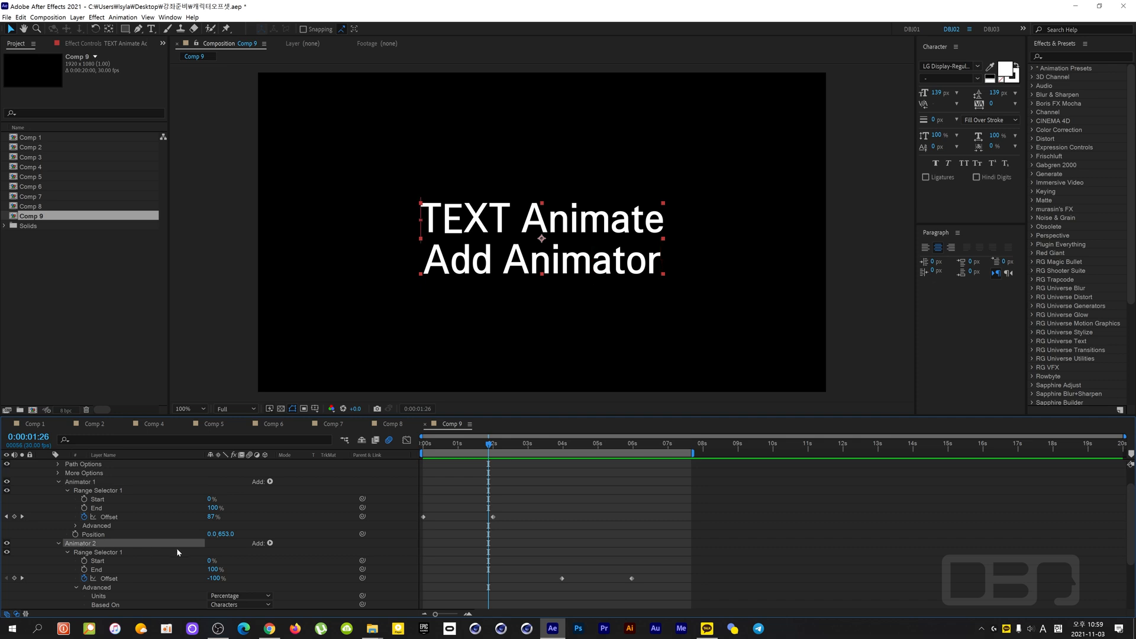
pyautogui.scroll(-1, 176, 548)
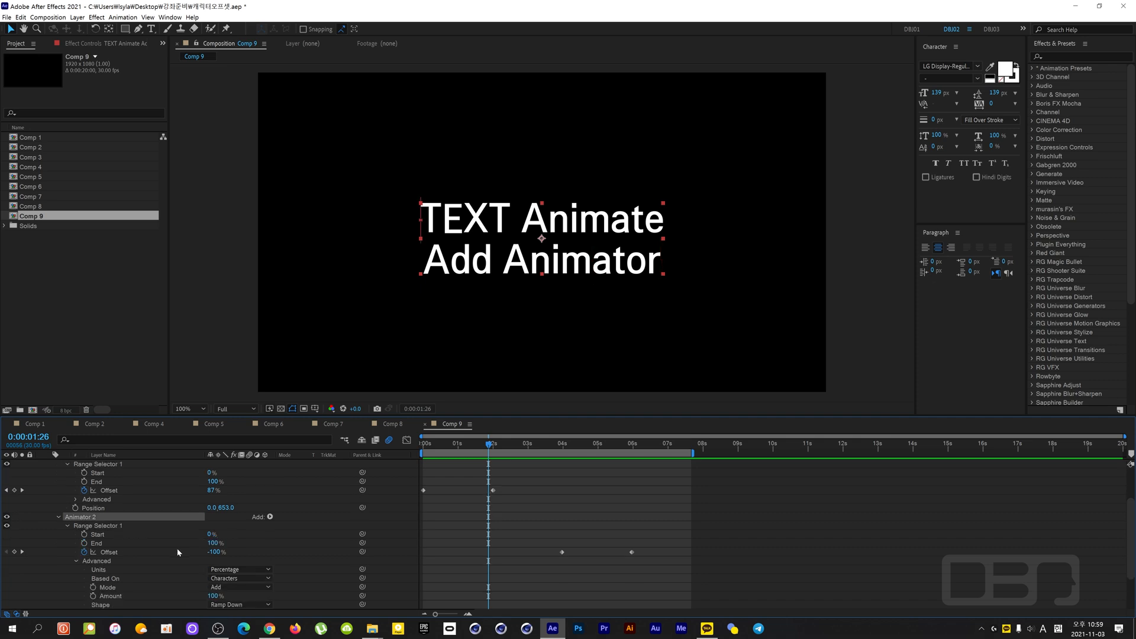
pyautogui.scroll(-1, 176, 552)
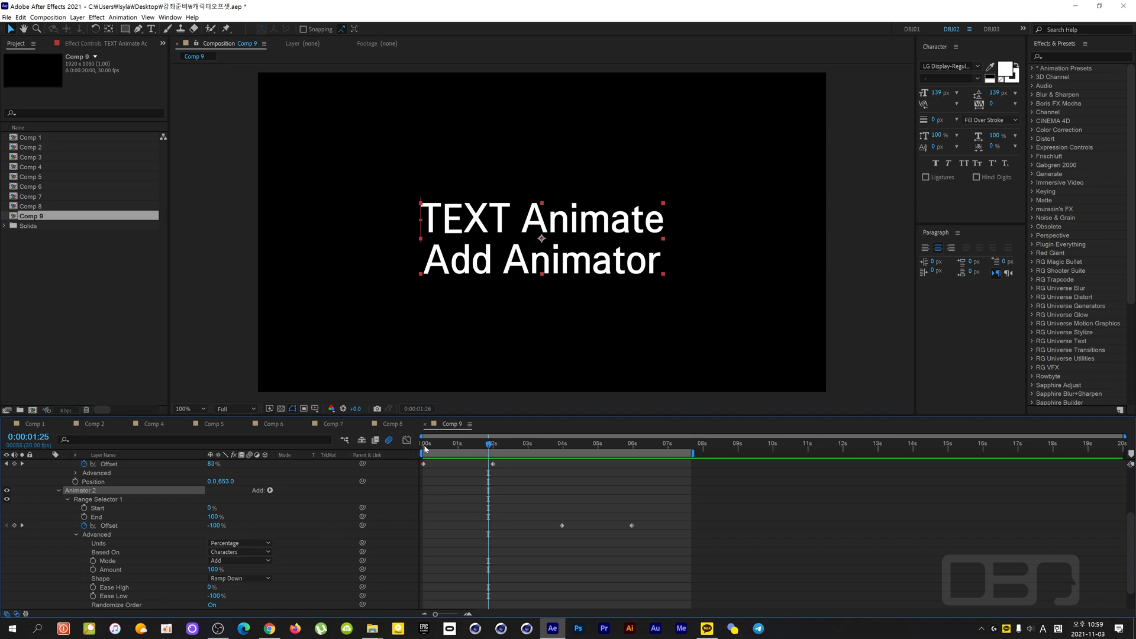
# - Preview both animators' motion from the first frame and again from 0:00:00:20, ending at 0:00:03:00
pyautogui.press('Home')
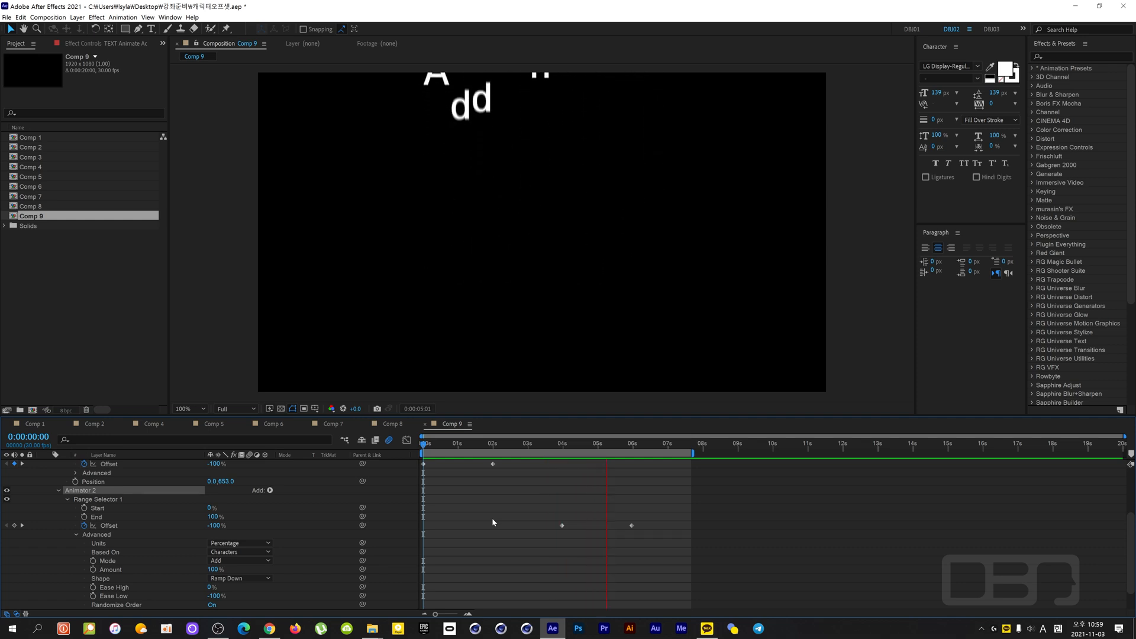
pyautogui.press('space')
pyautogui.moveTo(629, 447); pyautogui.dragTo(445, 461)
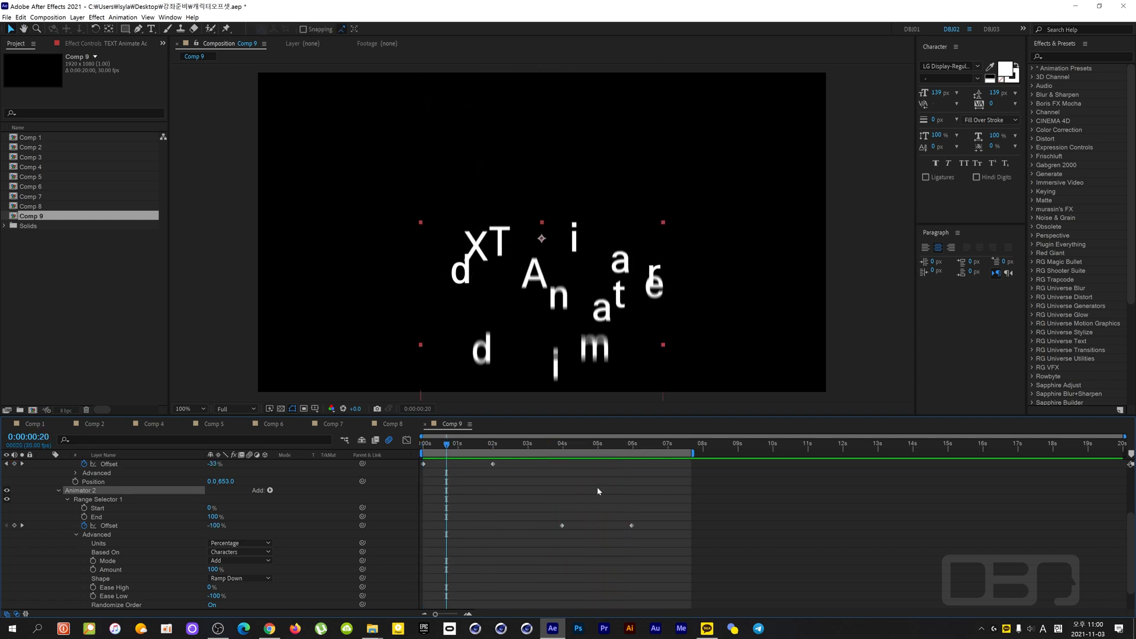
pyautogui.press('space')
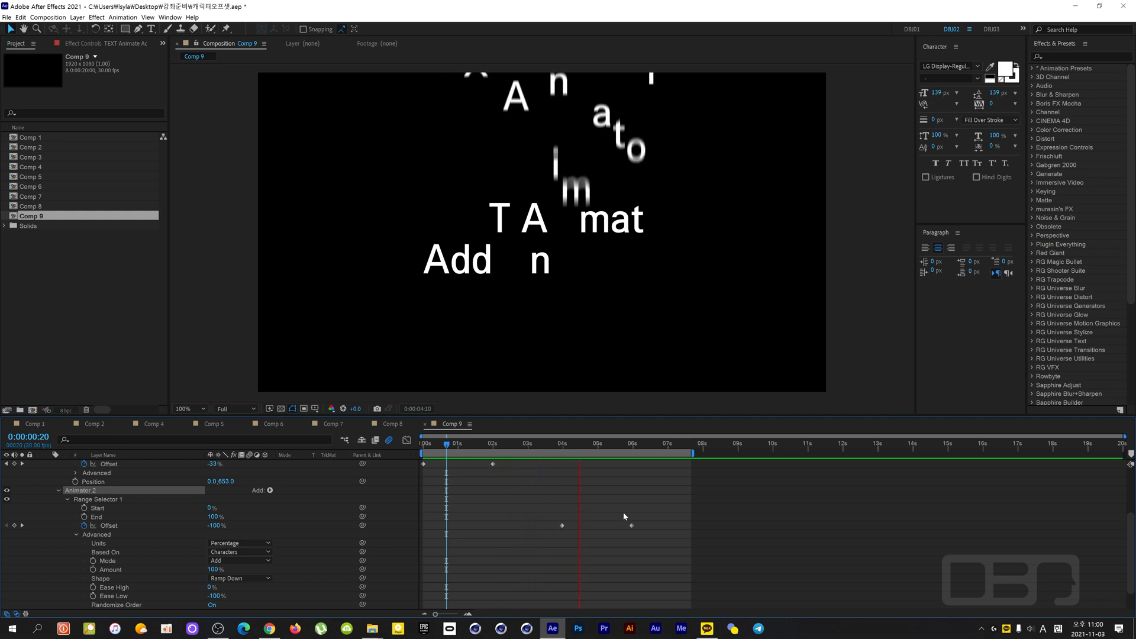
pyautogui.press('space')
pyautogui.moveTo(636, 445); pyautogui.dragTo(528, 476)
# - Collapse the properties of Animator 1 and Animator 2 and deselect the text layer
pyautogui.scroll(3, 120, 521)
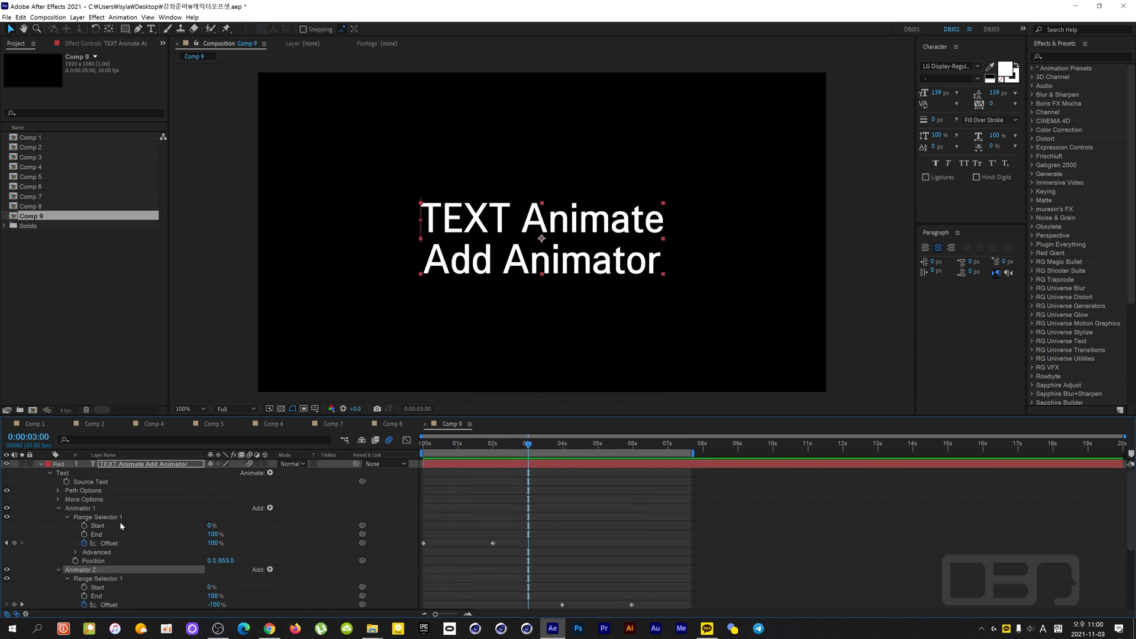
pyautogui.click(58, 508)
pyautogui.click(77, 509)
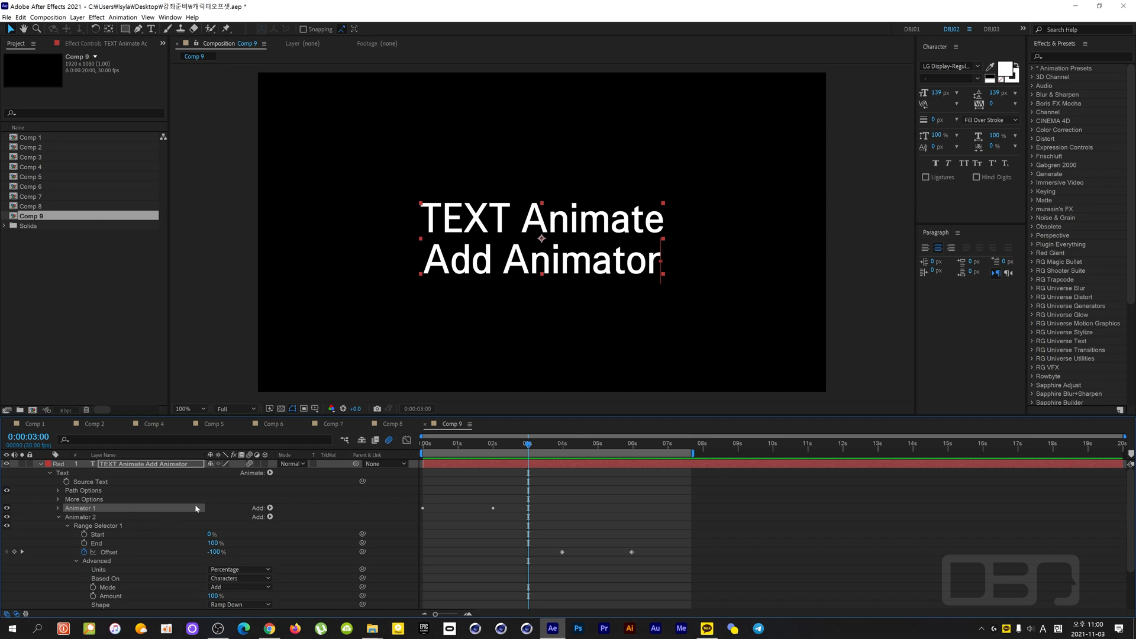
pyautogui.click(269, 509)
pyautogui.click(210, 500)
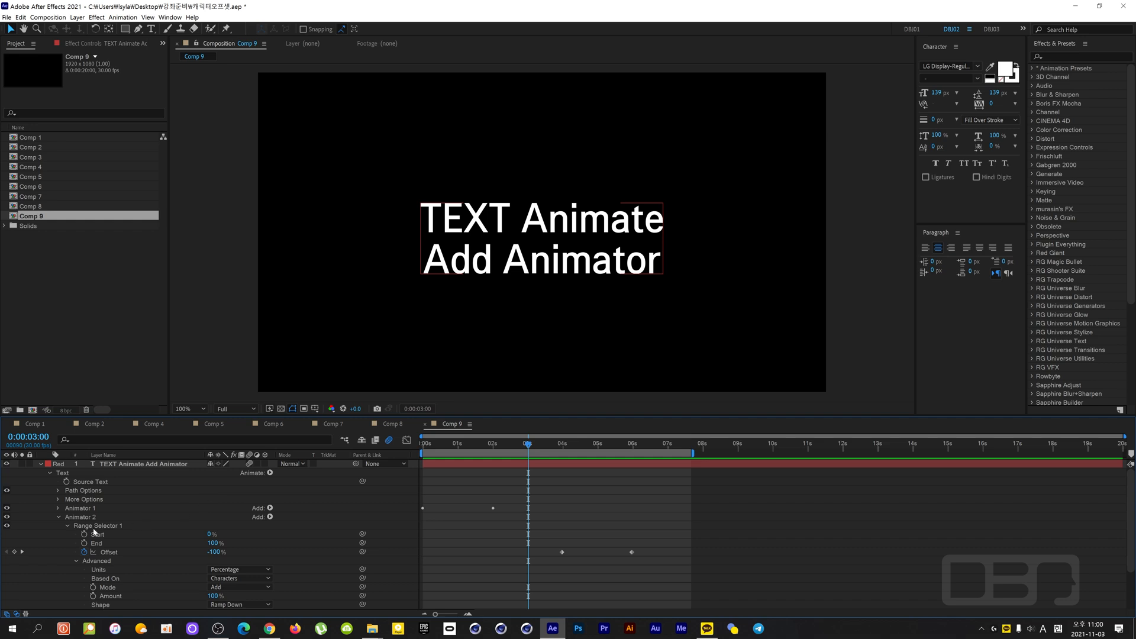
pyautogui.click(59, 517)
pyautogui.click(116, 552)
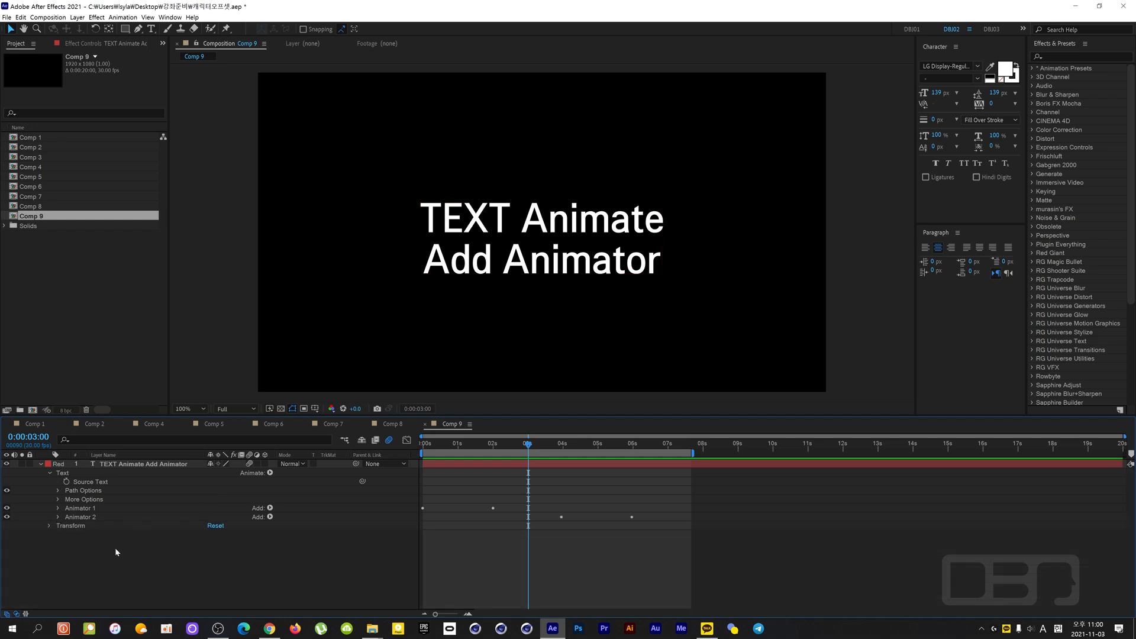